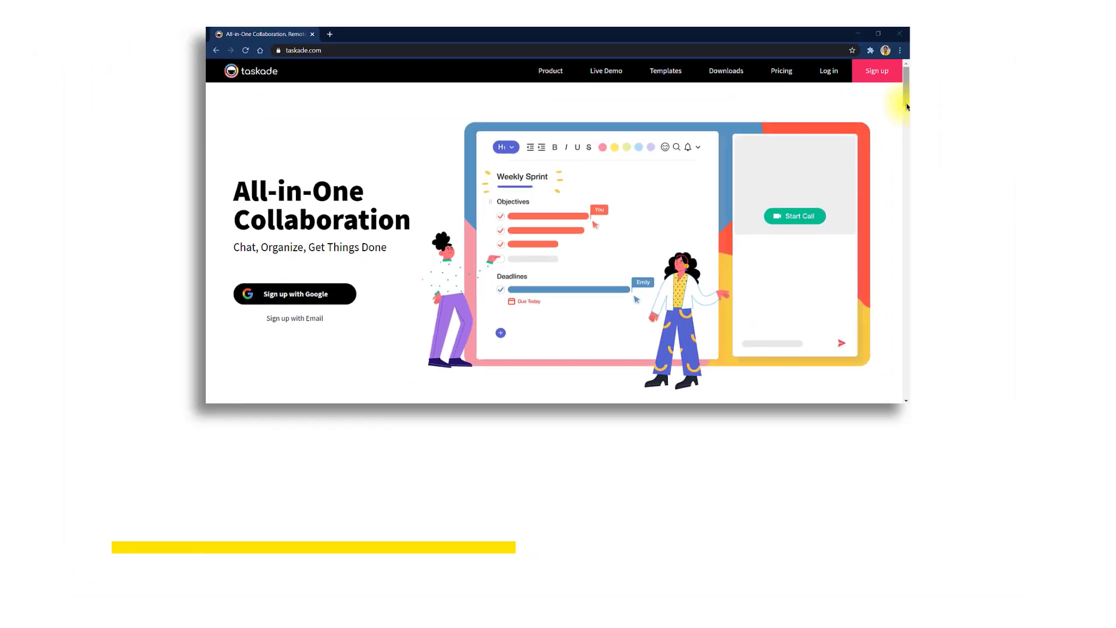
Flip the Project Roadmap demo to board view and back to list, then scroll to Customize Simply.
scroll(1023, 226, down, 6)
drag(901, 133, 902, 149)
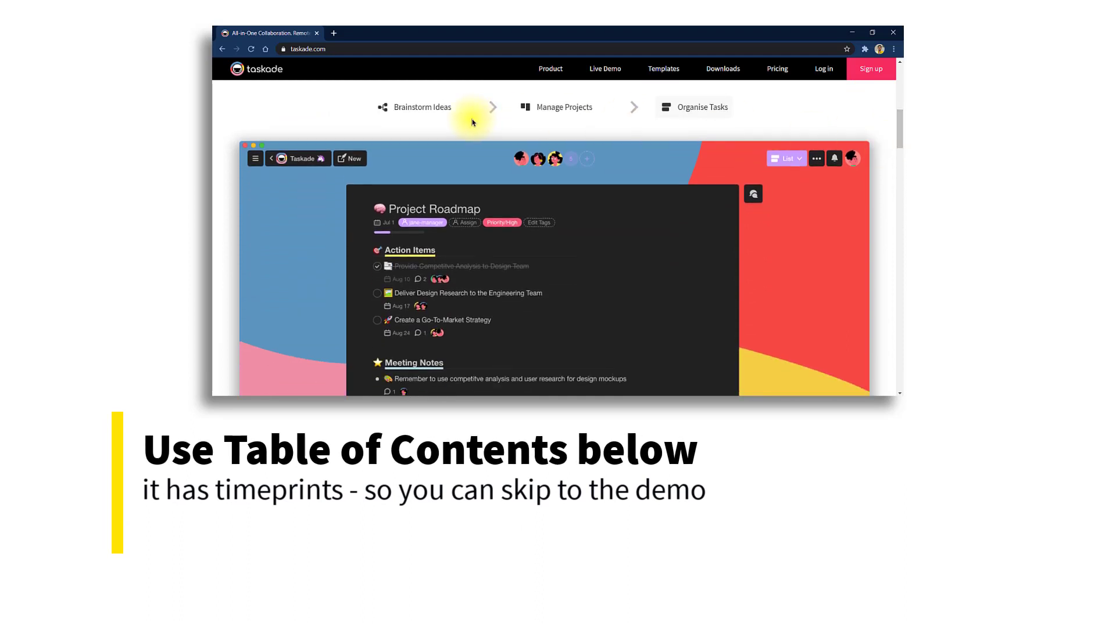
click(550, 109)
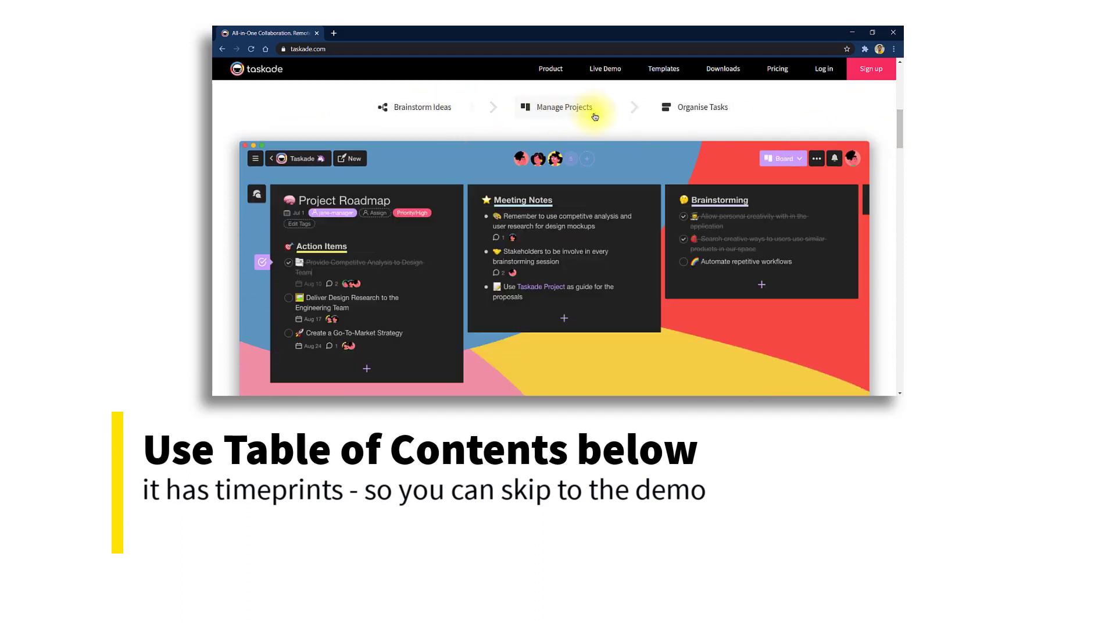
click(693, 110)
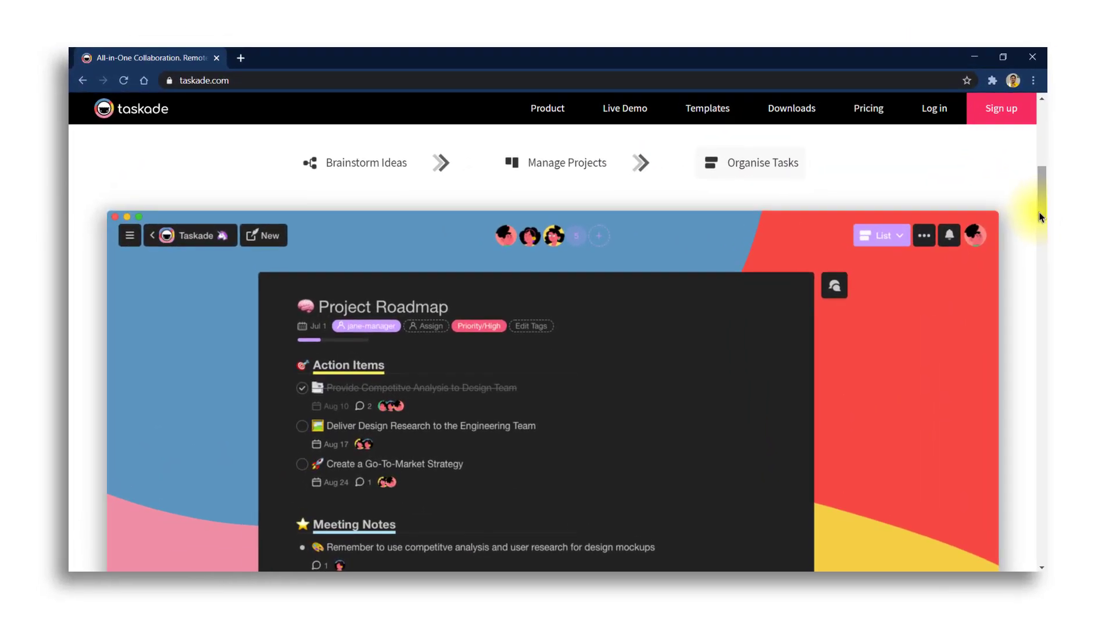
drag(1040, 217, 1052, 261)
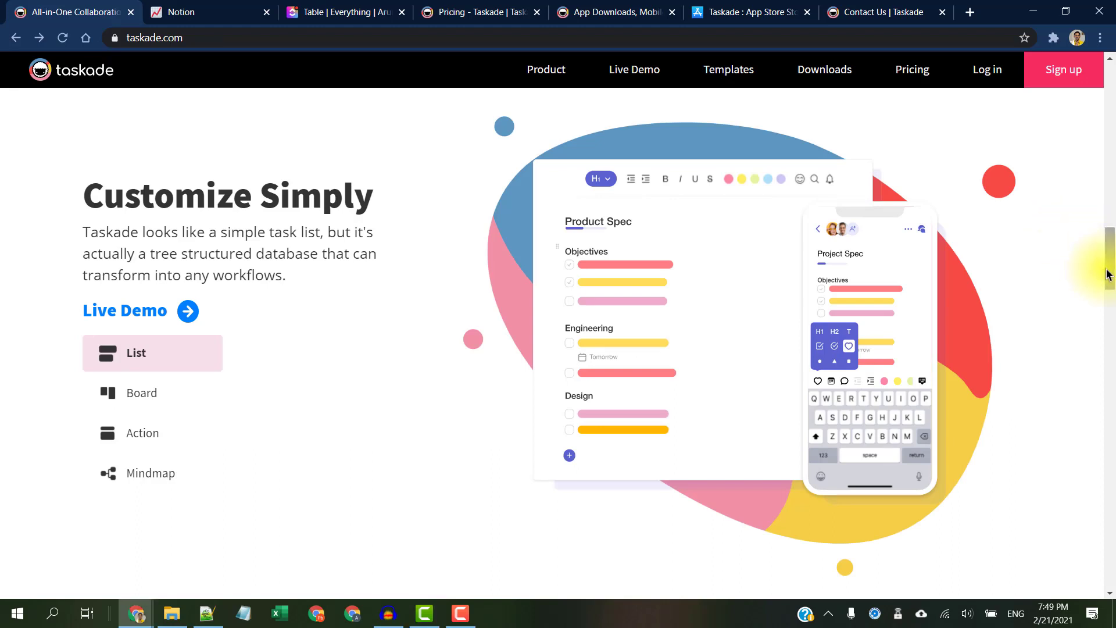
Scroll to Collaborate Freely and briefly highlight the end of its description.
drag(1108, 275, 1110, 338)
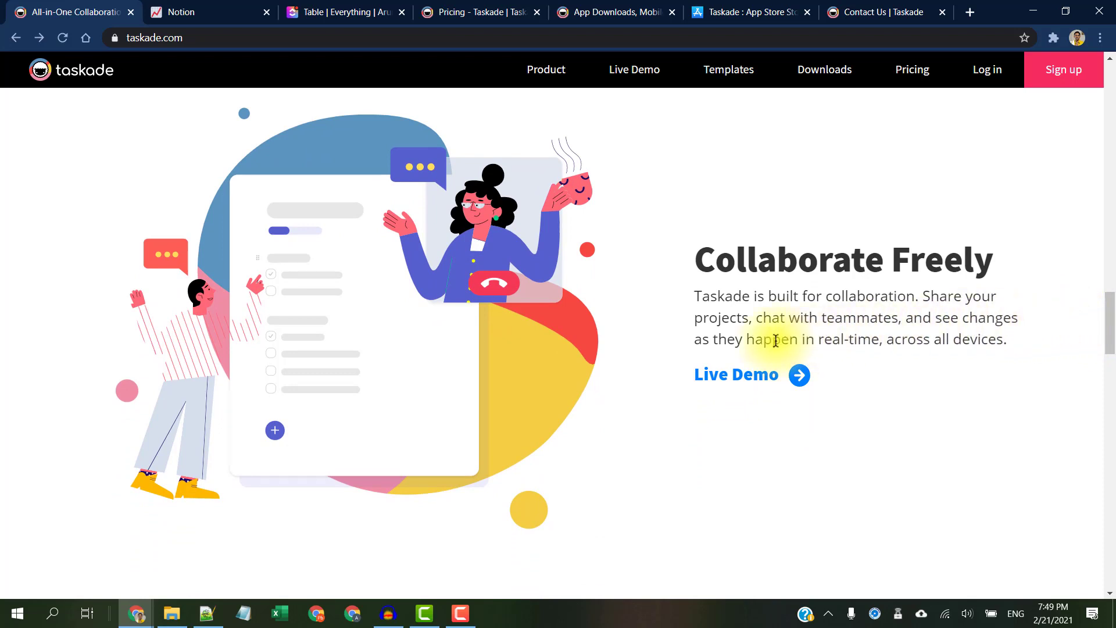
drag(757, 343, 1008, 340)
click(909, 315)
scroll(910, 315, down, 8)
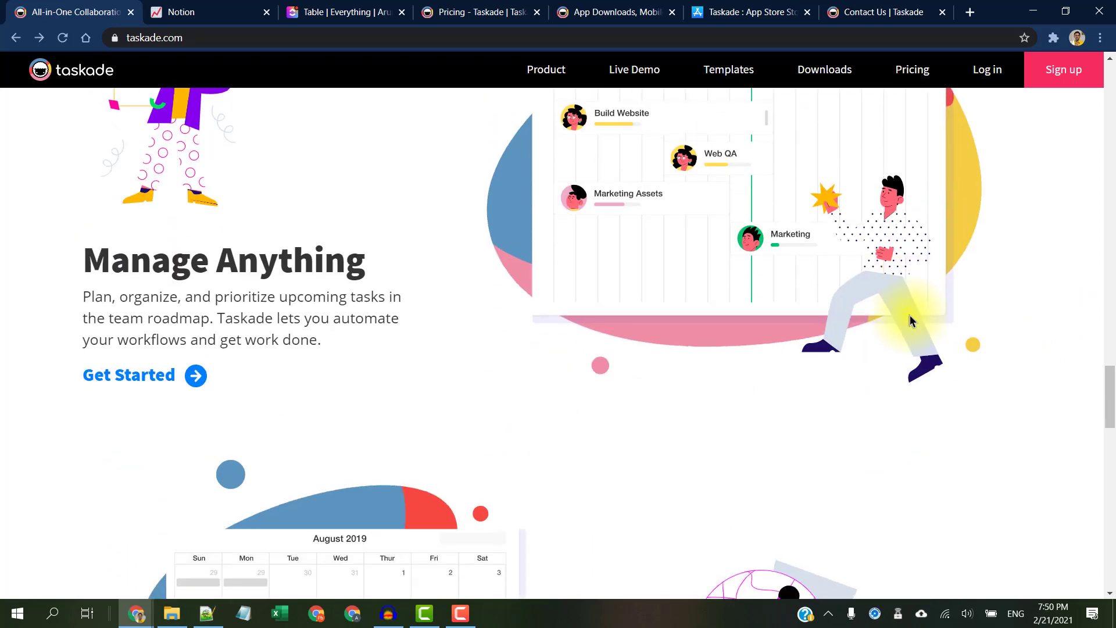
scroll(910, 317, up, 2)
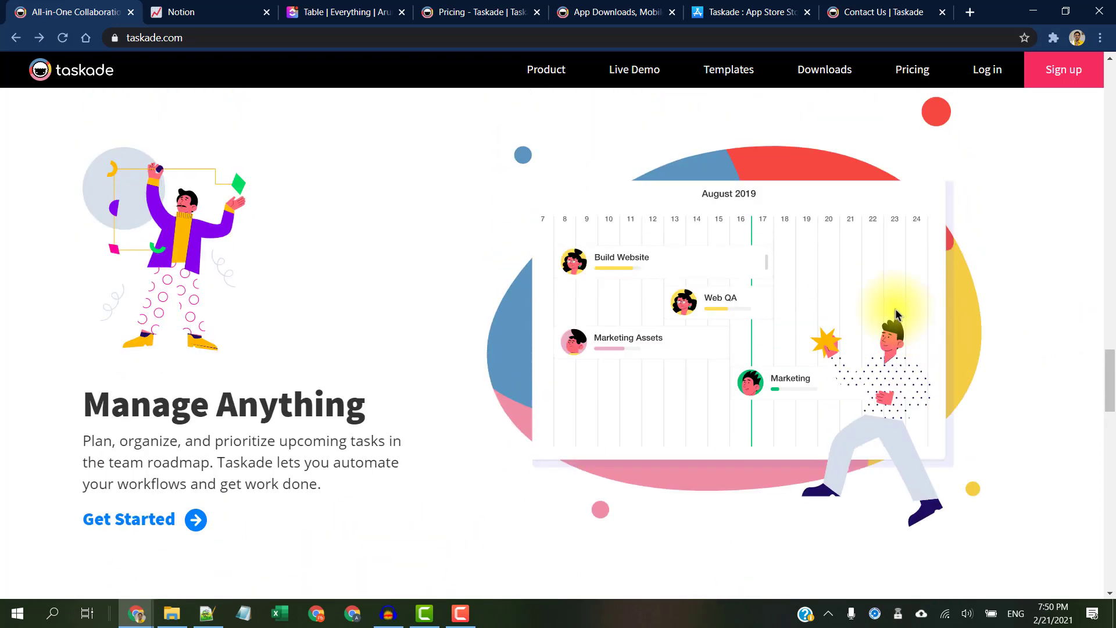
Glance at the Notion and ClickUp pages, then return to the Taskade homepage.
click(199, 13)
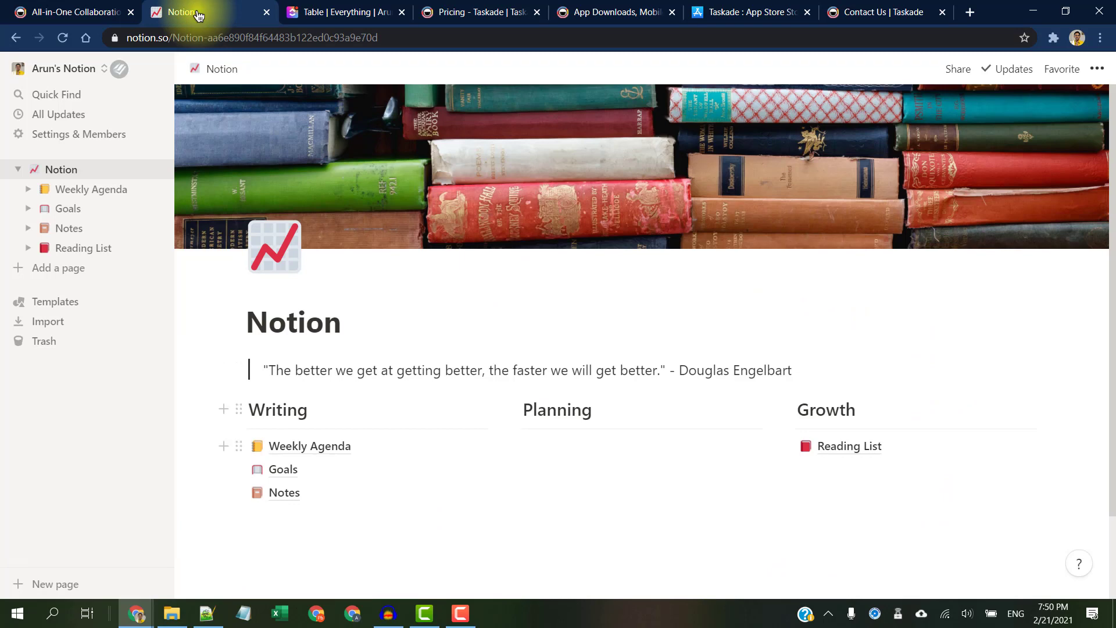
click(349, 13)
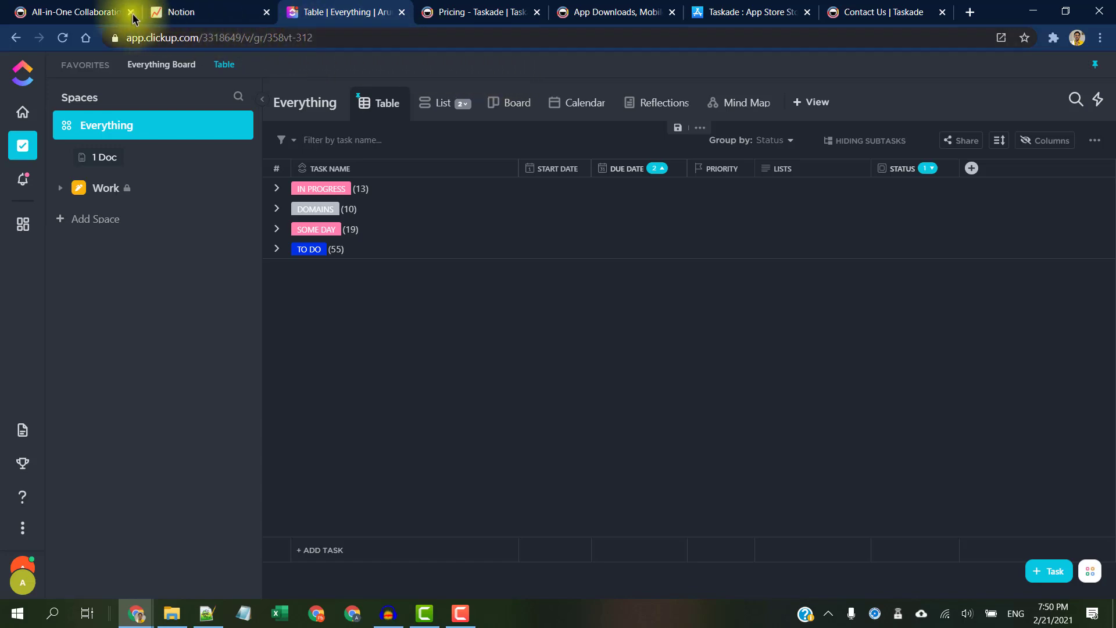
click(88, 13)
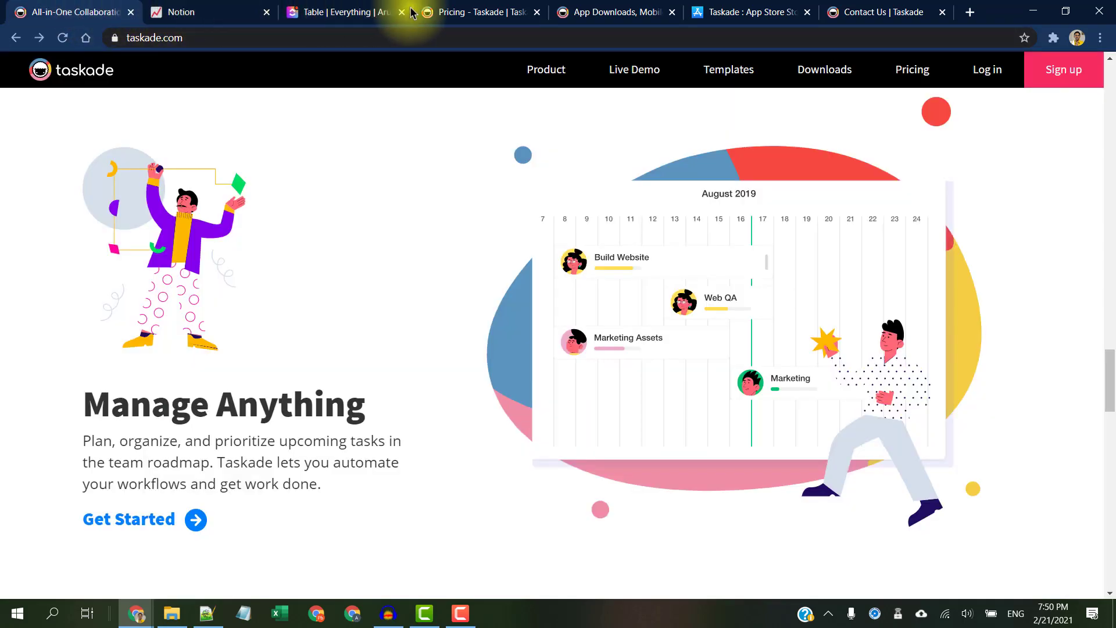
Go to the Taskade pricing page and highlight 'free forever' under the Free plan.
click(463, 12)
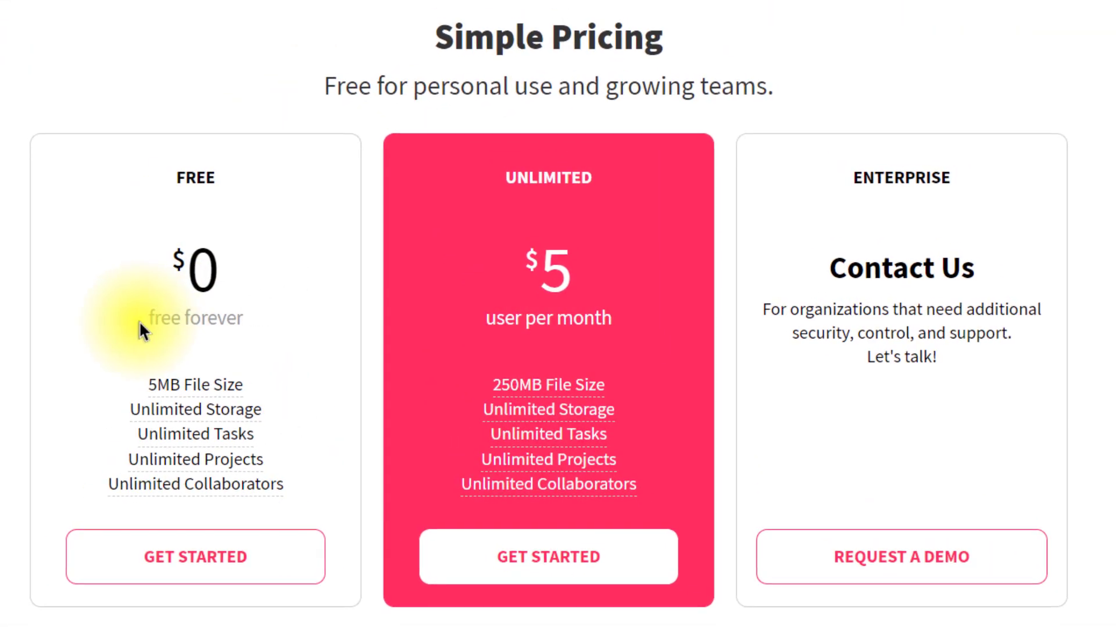
drag(284, 319, 347, 318)
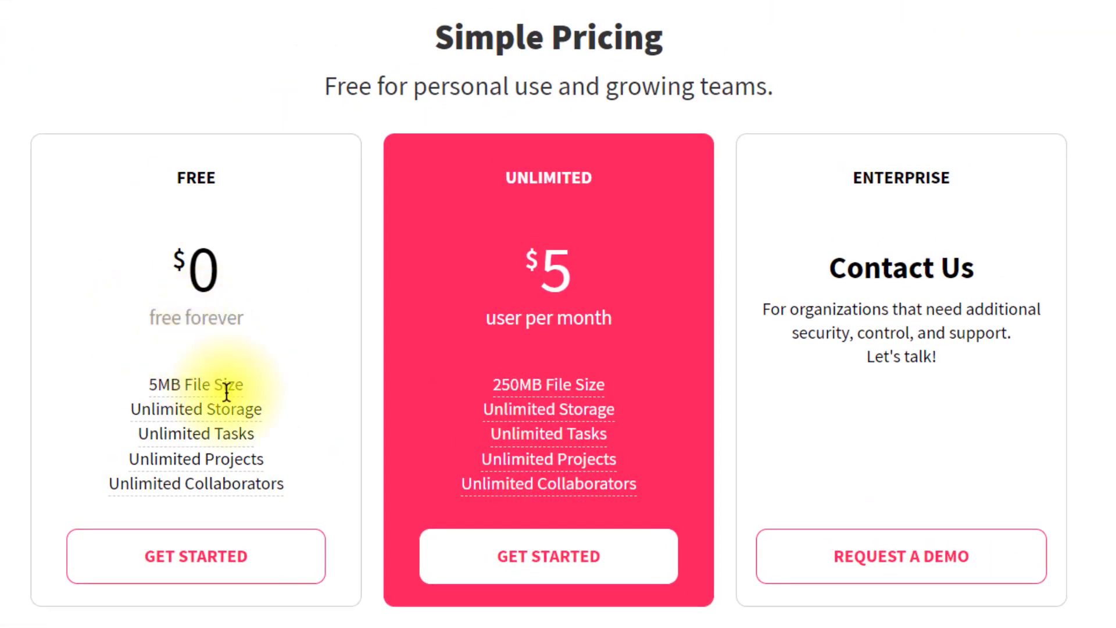
click(192, 346)
Open See Full Comparison and scroll through the Free versus Unlimited feature list.
mouse_move(278, 477)
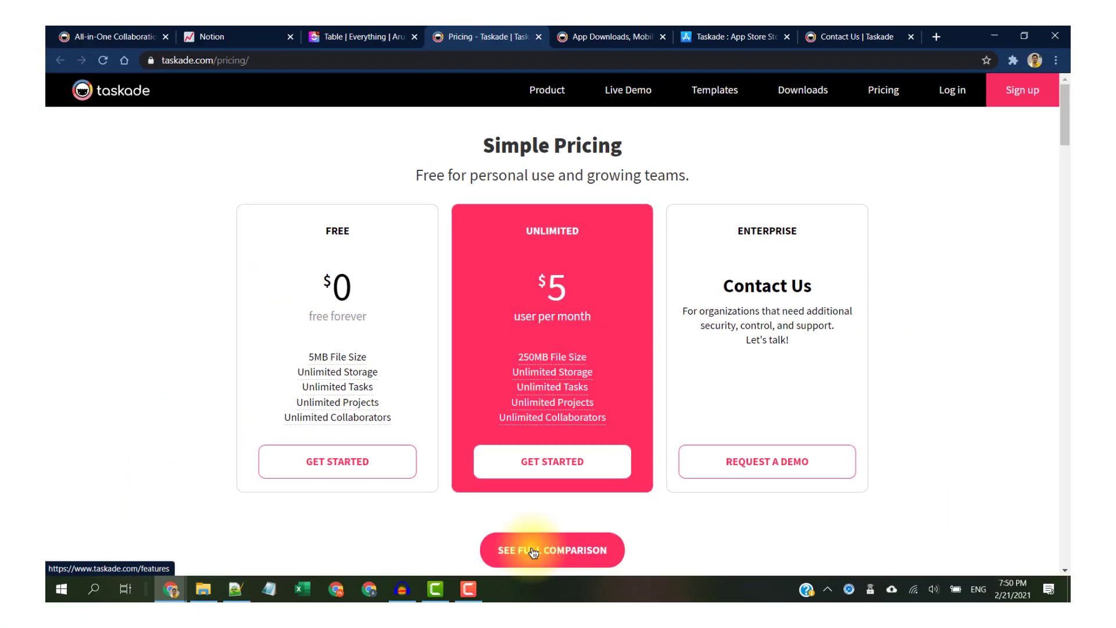
click(511, 571)
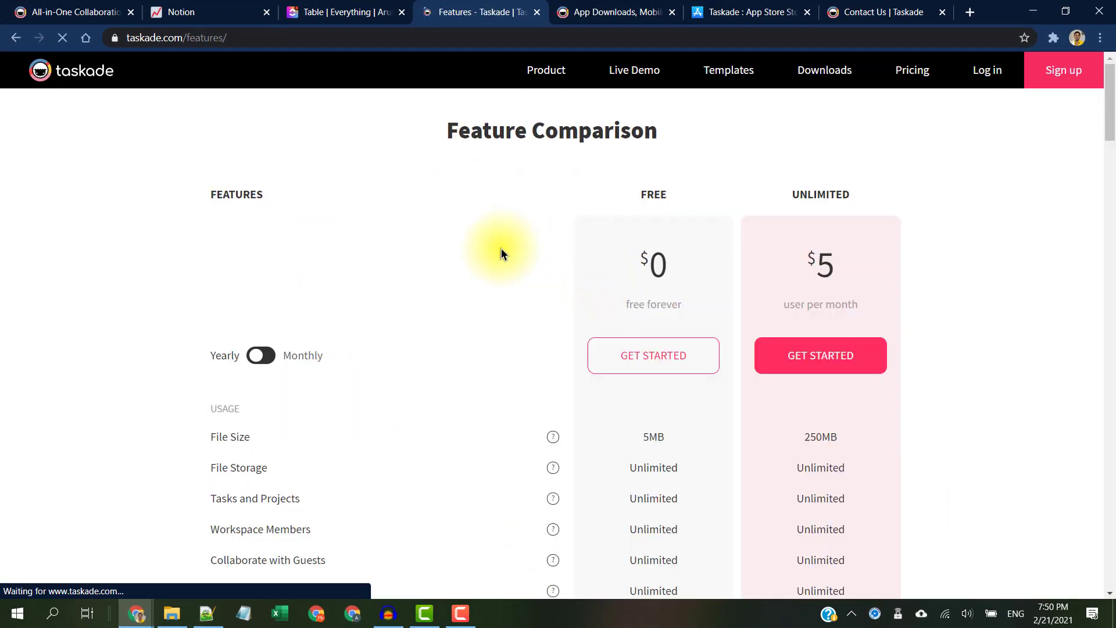
scroll(621, 278, down, 4)
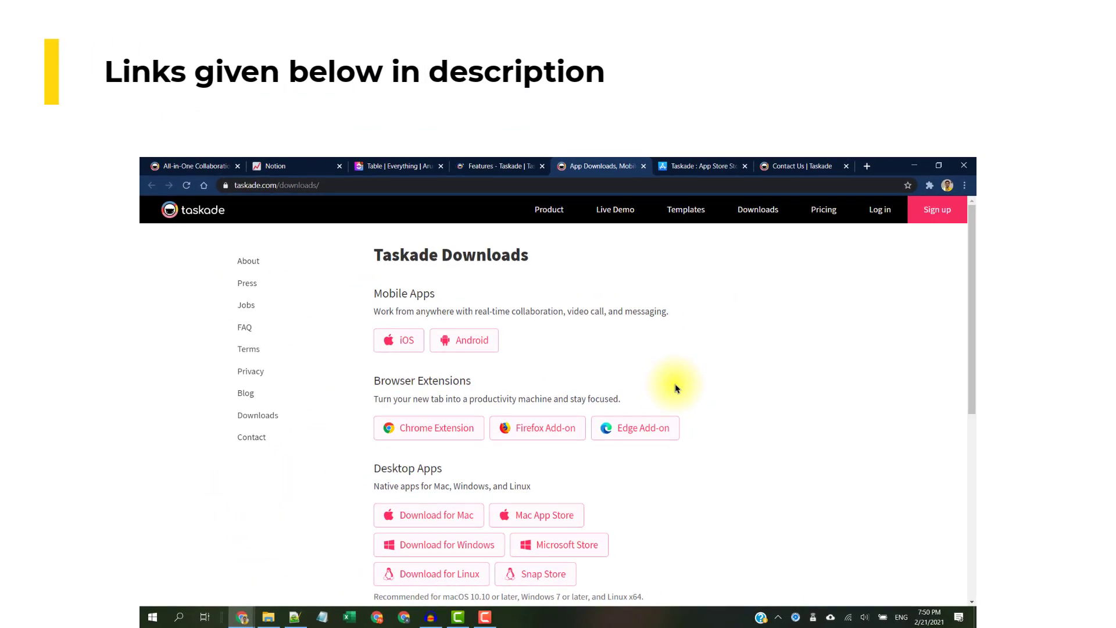
click(490, 166)
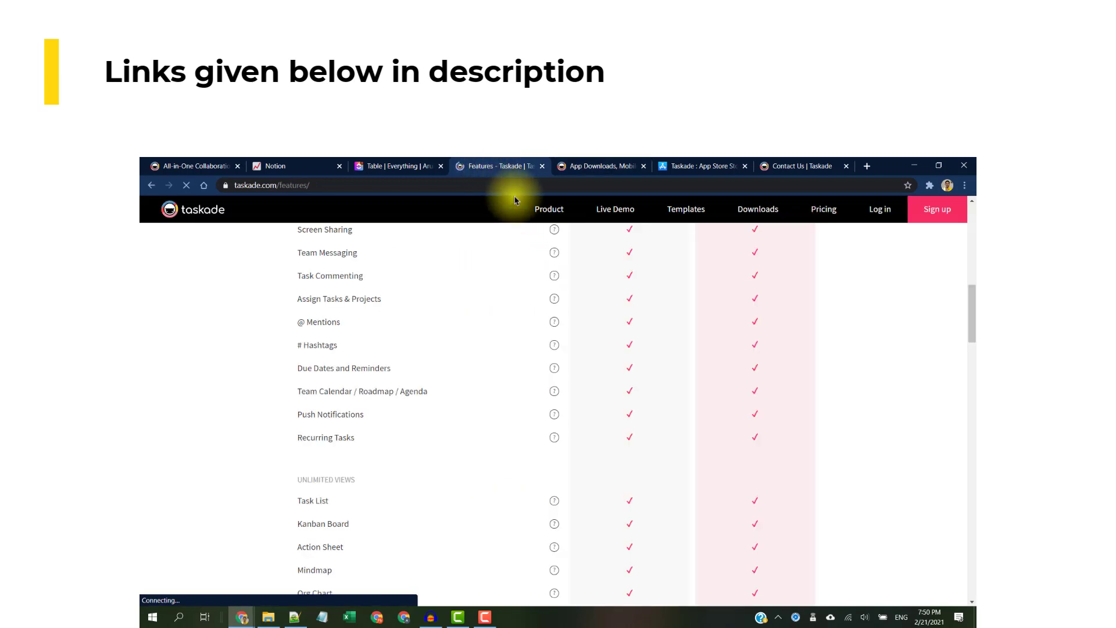
scroll(676, 374, down, 15)
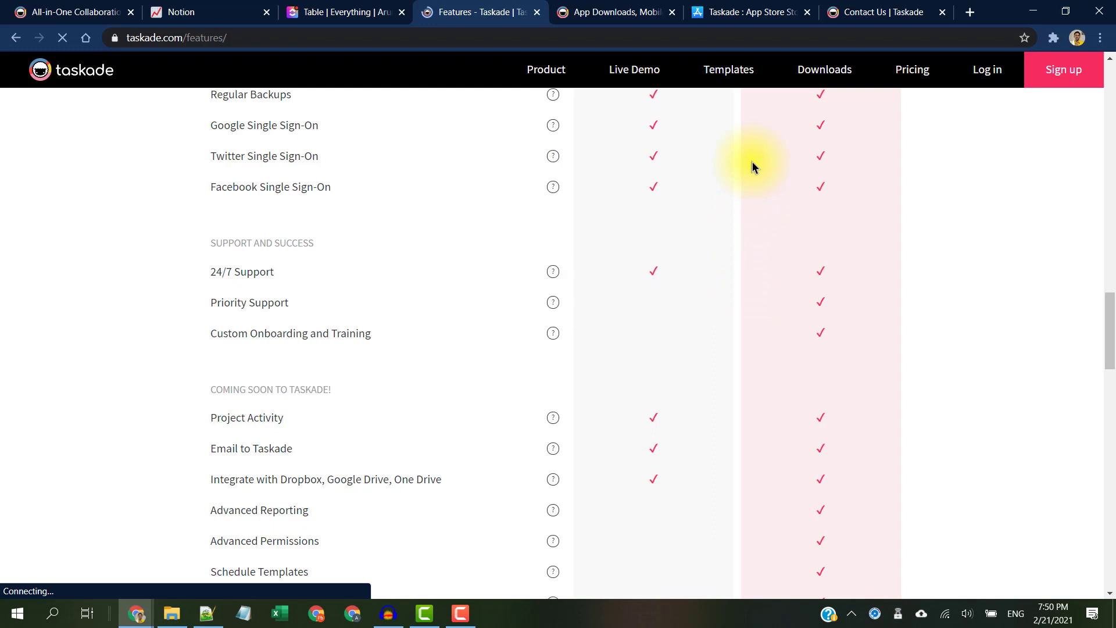
Scroll through Taskade's App of the Day story on the App Store preview page.
click(771, 13)
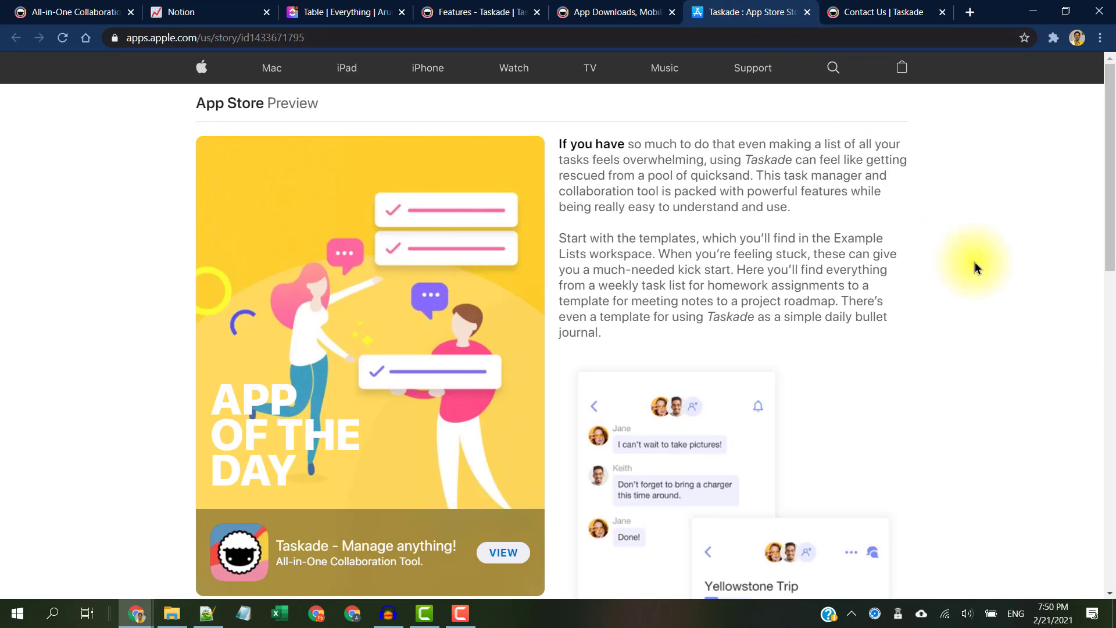
scroll(975, 263, down, 5)
scroll(975, 263, up, 5)
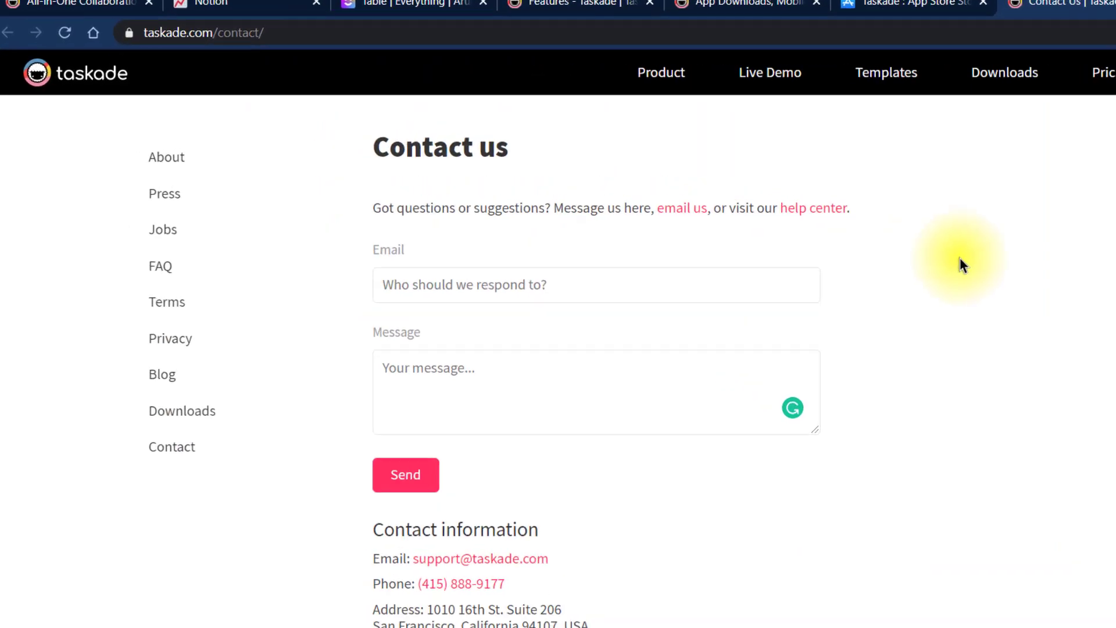
Highlight the contact page's web address and support e-mail, then jump to the top of the Features page.
click(284, 32)
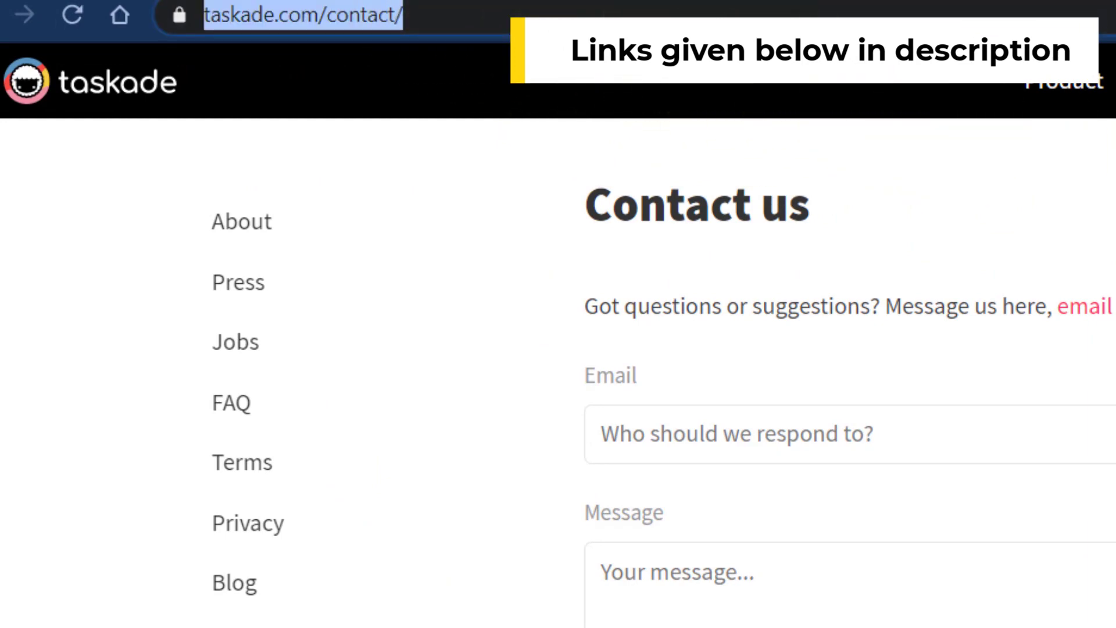
click(927, 219)
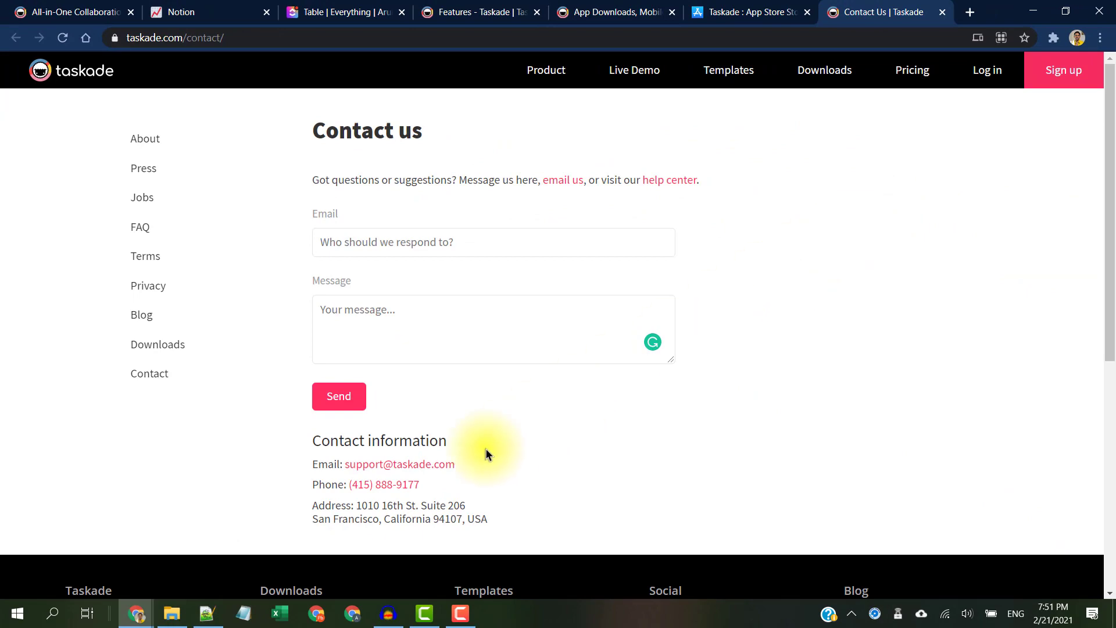
drag(456, 464, 344, 464)
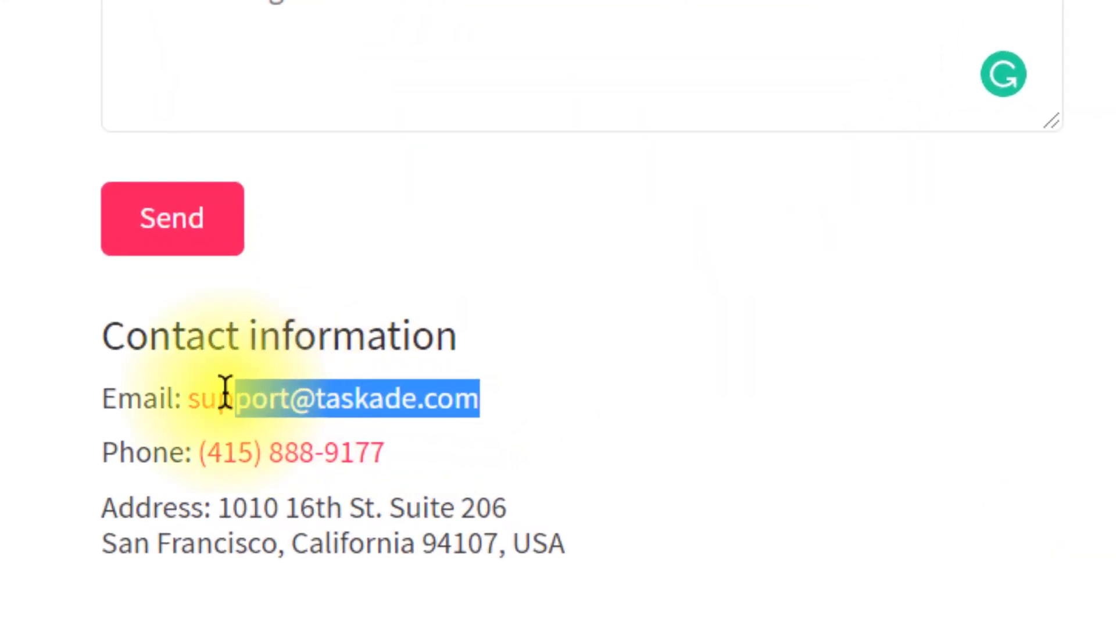
click(1038, 271)
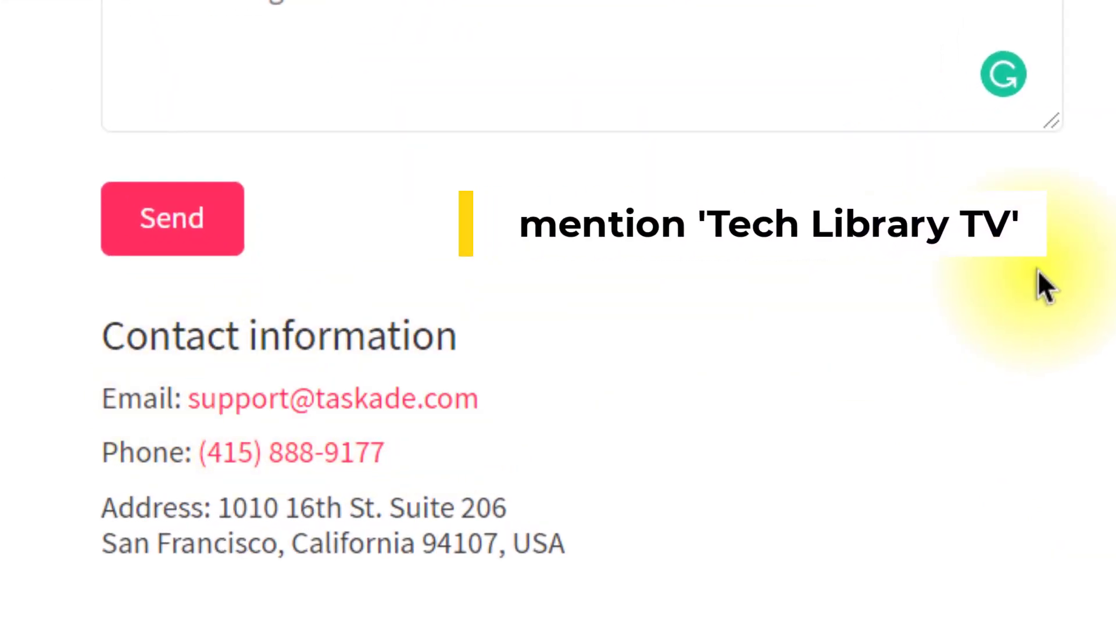
click(488, 13)
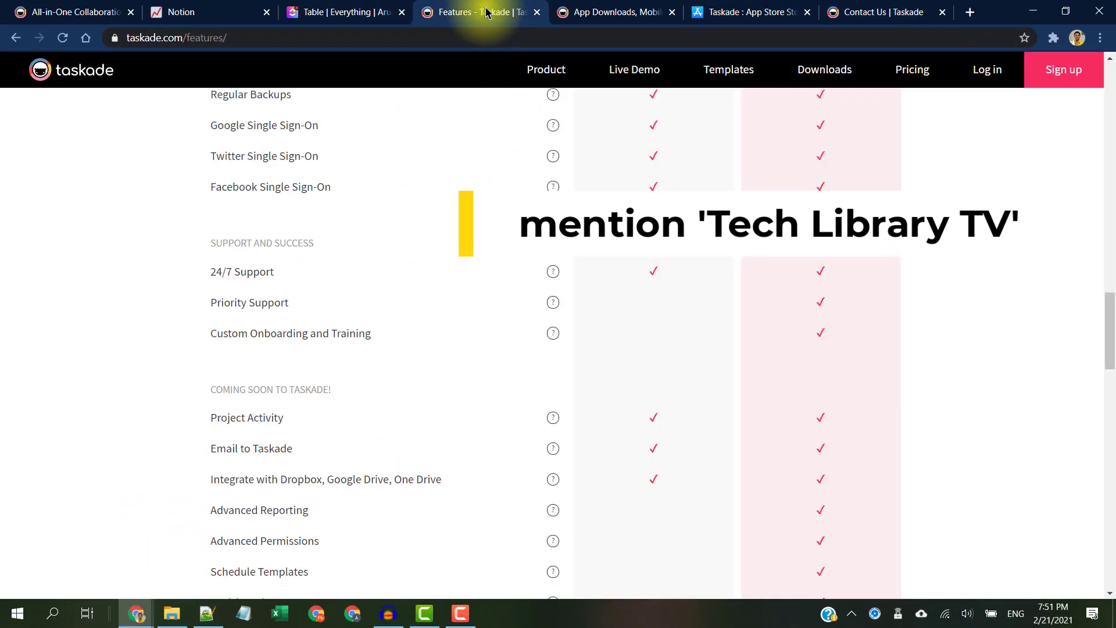
key(Home)
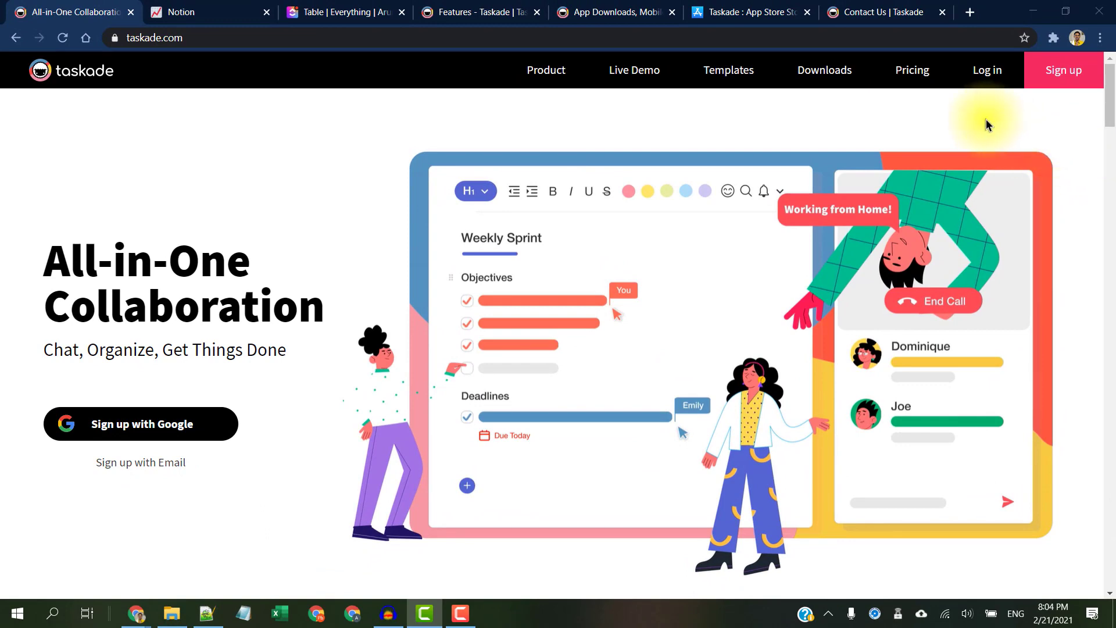
Log in to Taskade from the homepage.
click(986, 75)
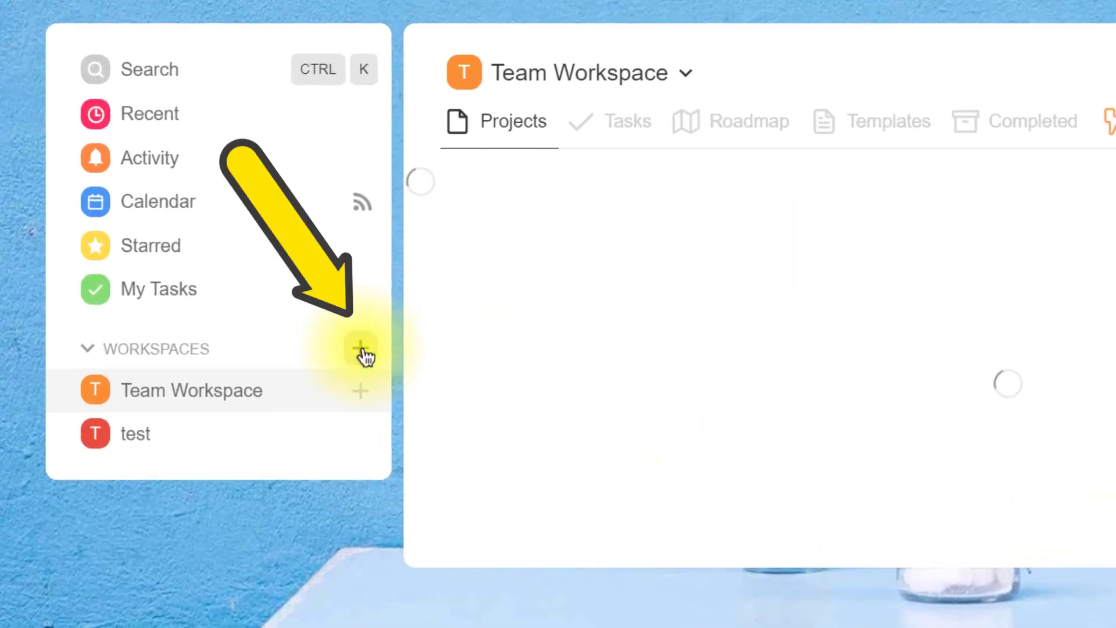
Create a new yellow workspace named 'Tech Library tv'.
click(361, 348)
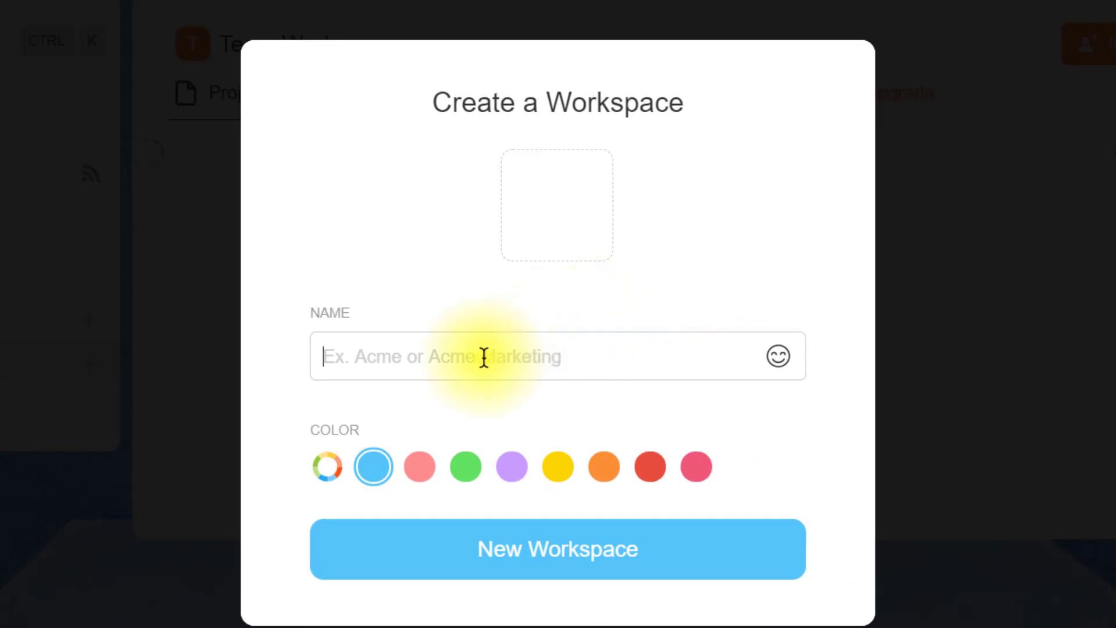
text(Tech Library tv)
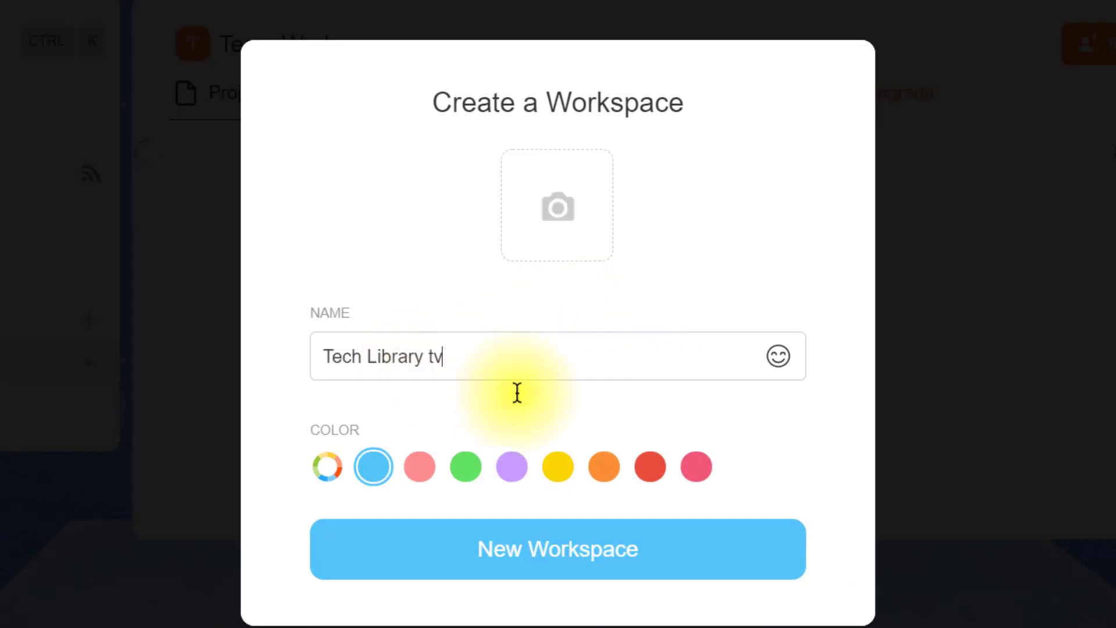
click(557, 468)
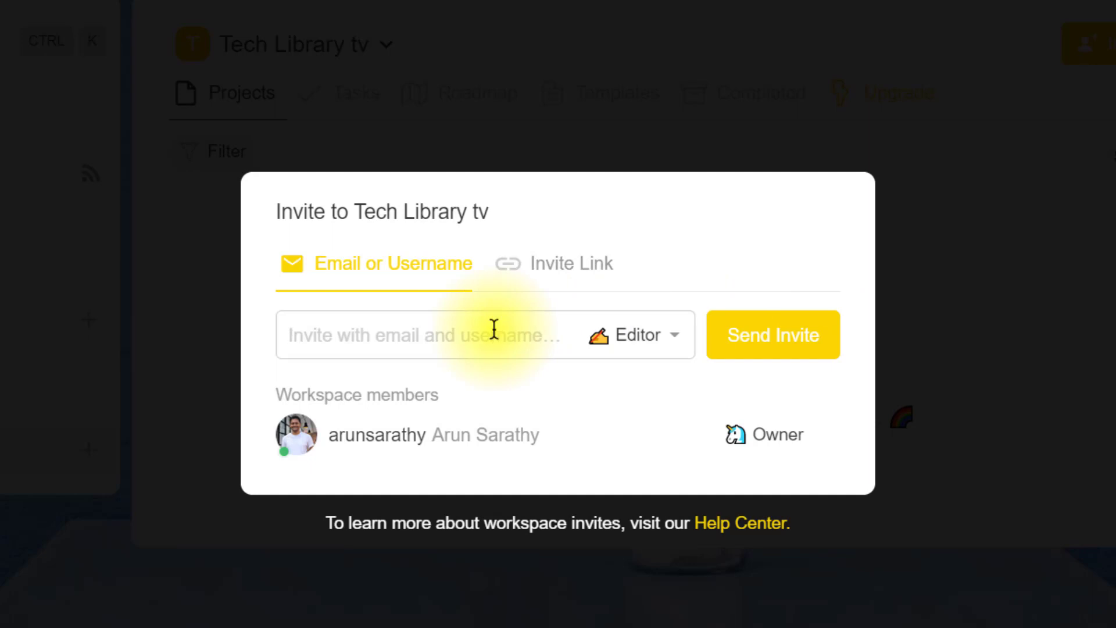
Show the Editor and Viewer invitee roles, switch to the Invite Link tab, then close the dialog.
click(676, 337)
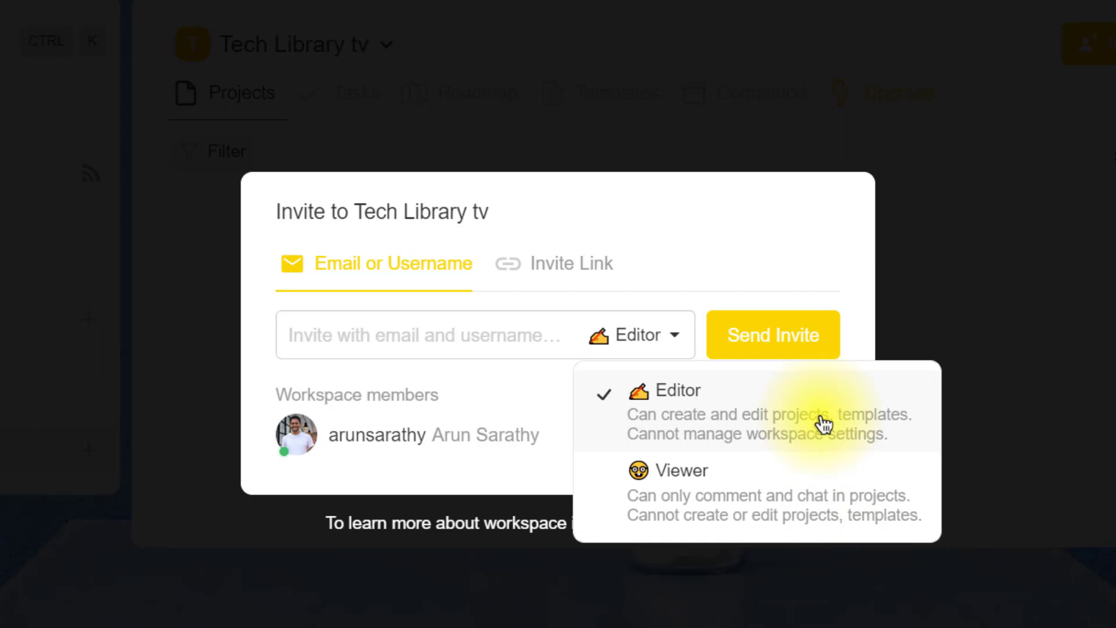
click(592, 275)
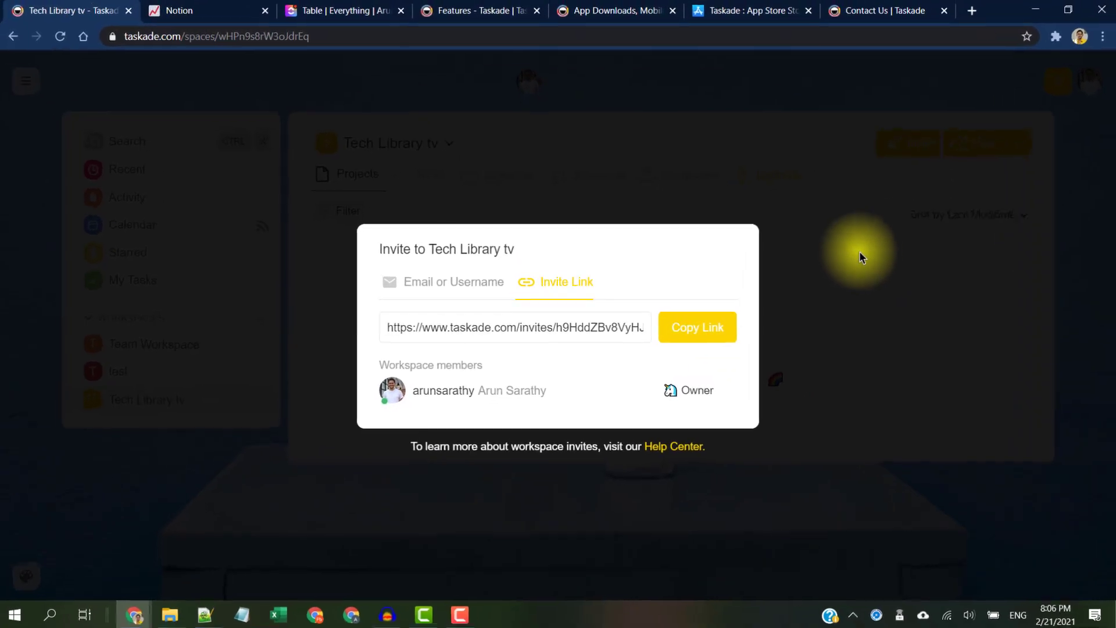
click(1034, 216)
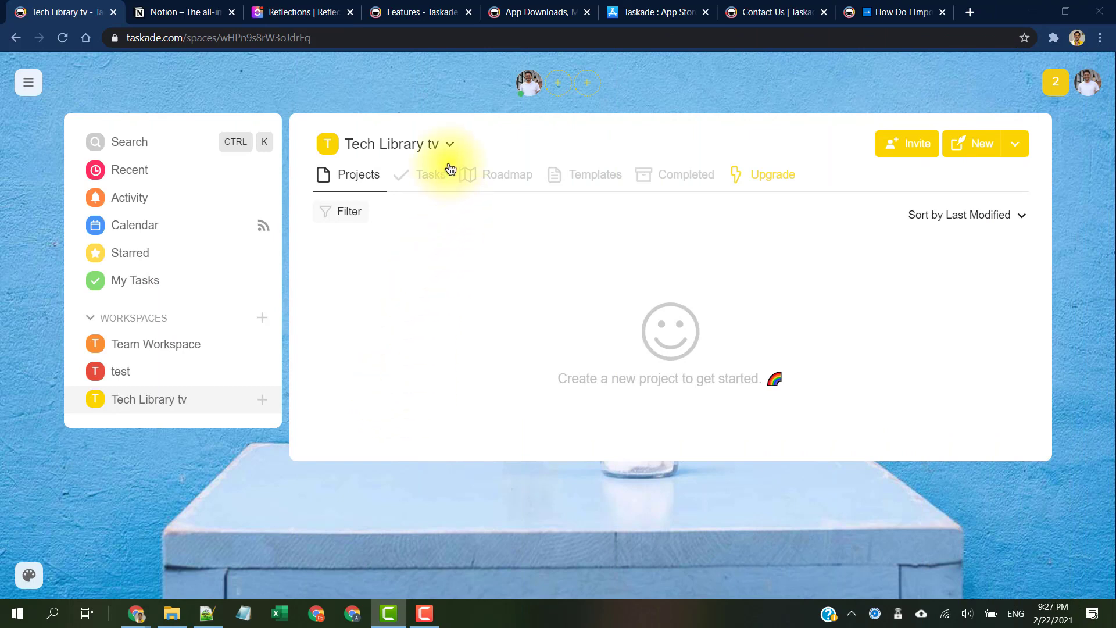
click(452, 147)
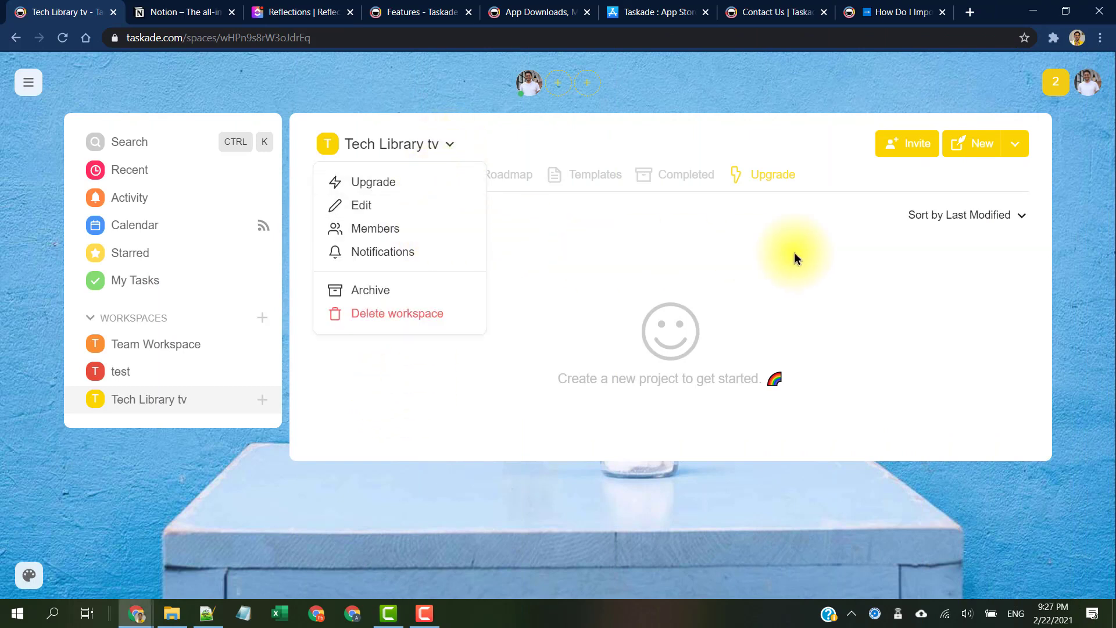
click(893, 145)
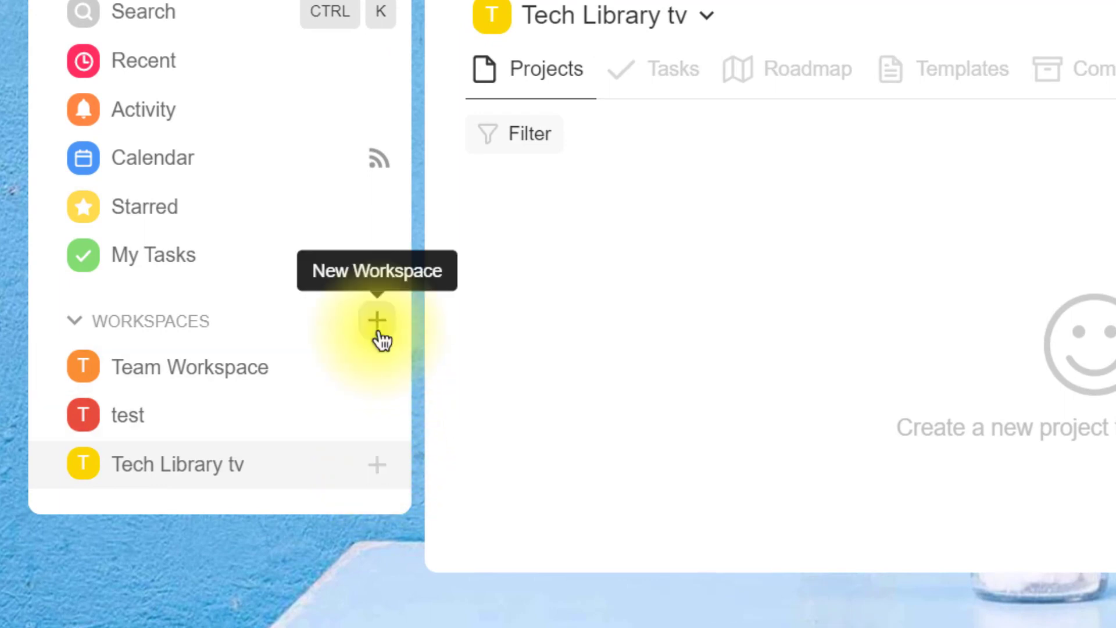
click(378, 465)
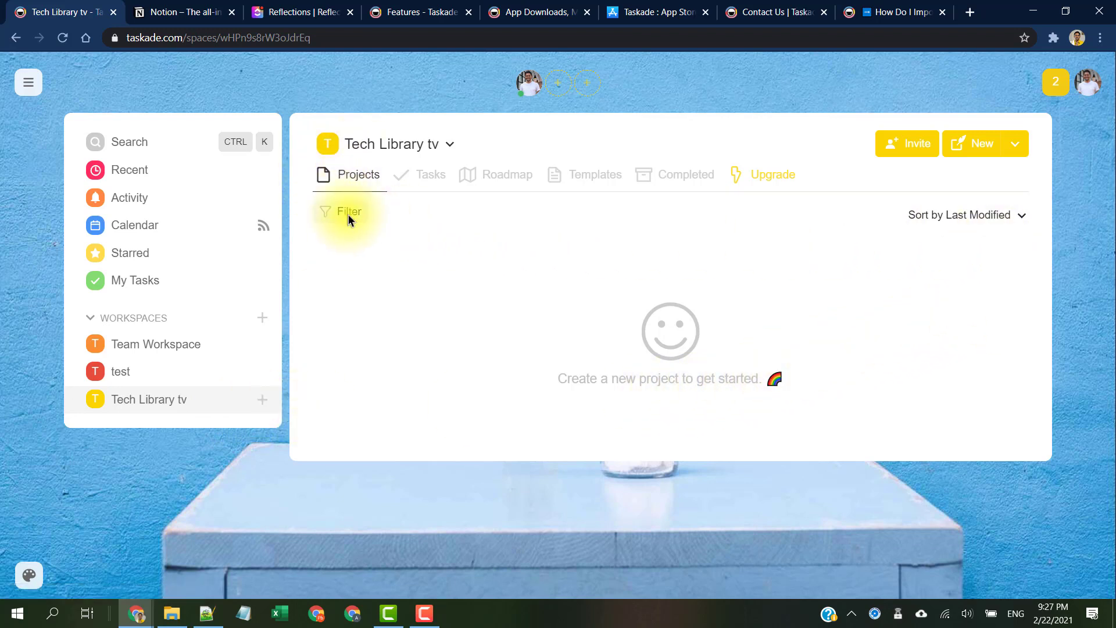
Show the new-project options, scroll the 'How Do I Import' help article, then return to Taskade.
click(1016, 147)
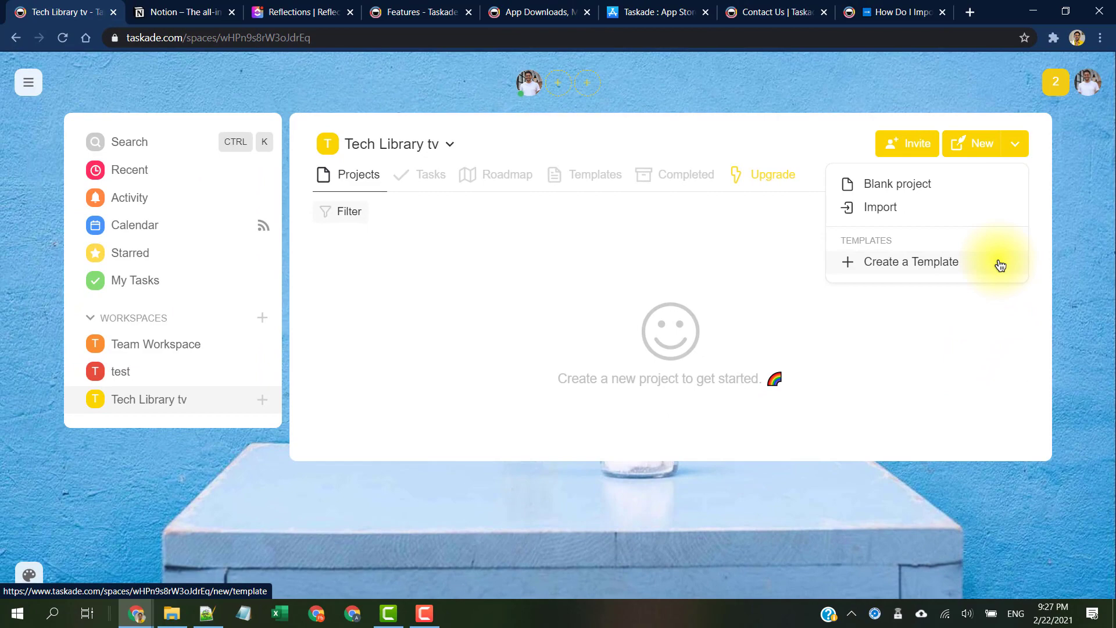
click(890, 12)
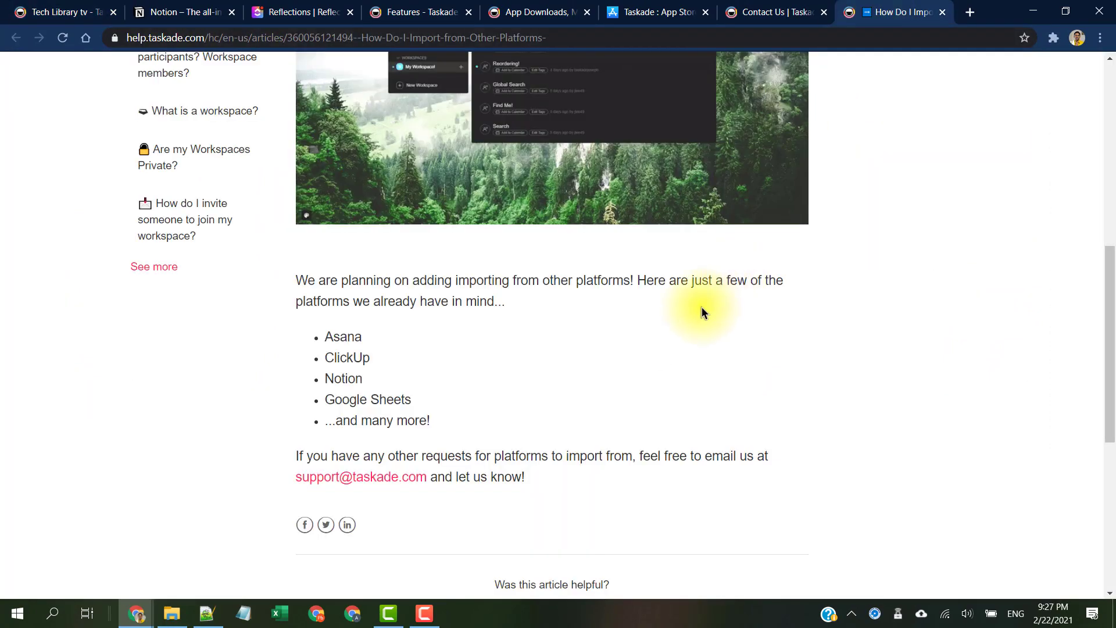
scroll(689, 313, up, 7)
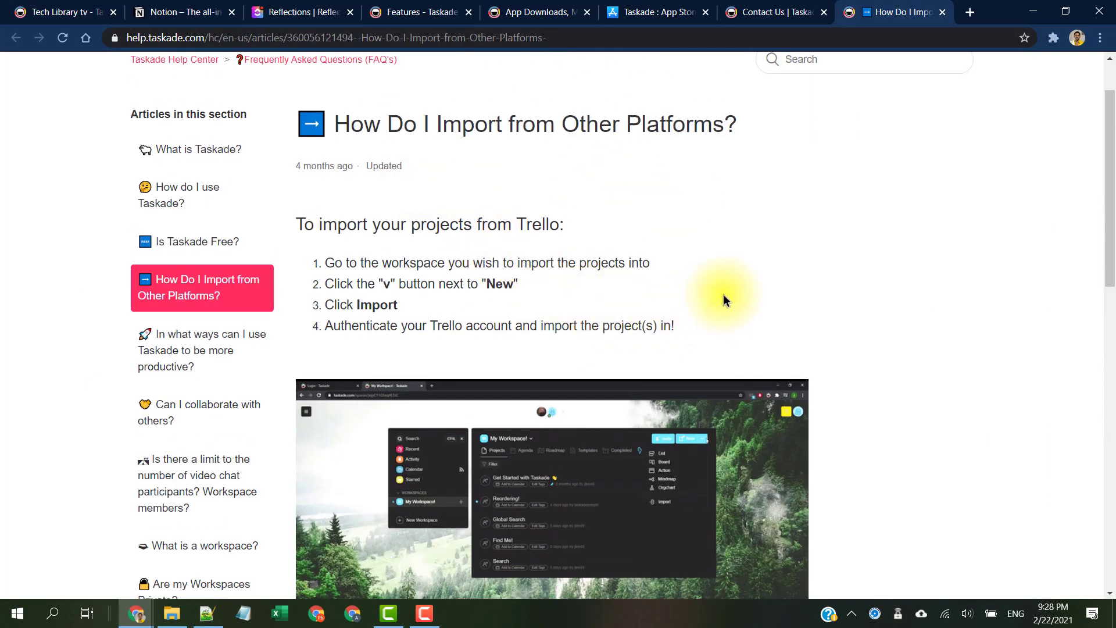
scroll(733, 296, down, 9)
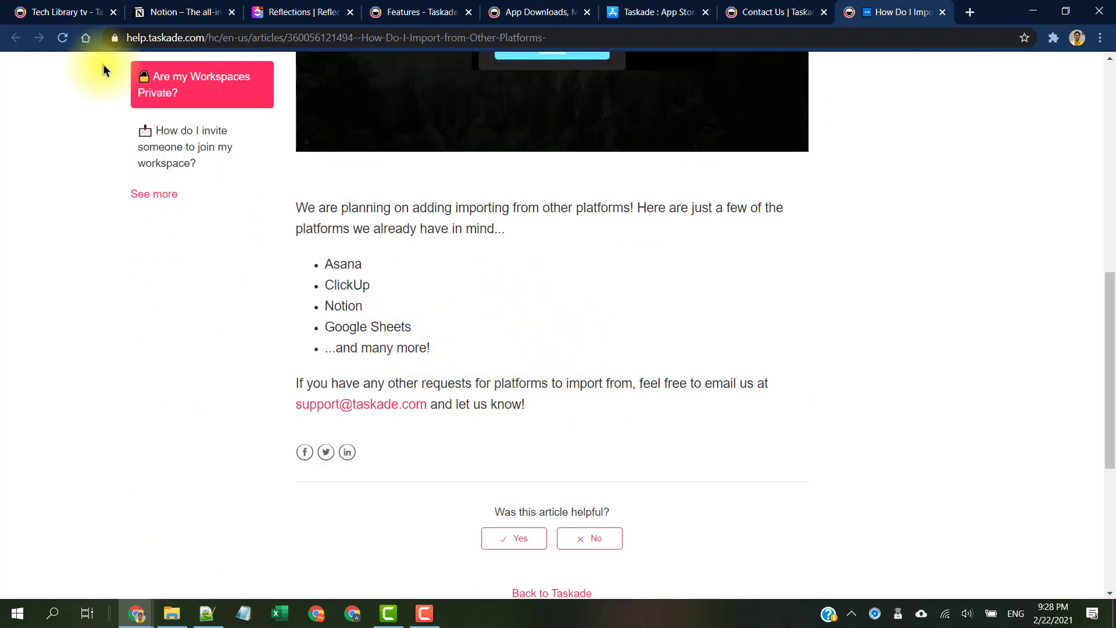
click(58, 11)
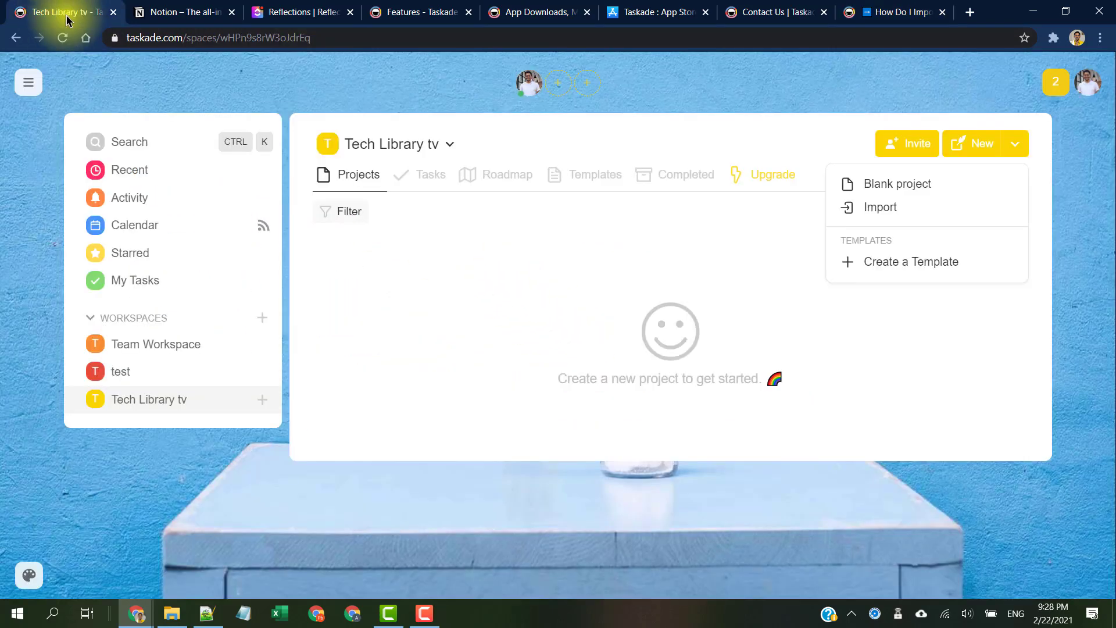
Create a blank Untitled project from the New dropdown.
click(1015, 144)
click(1014, 145)
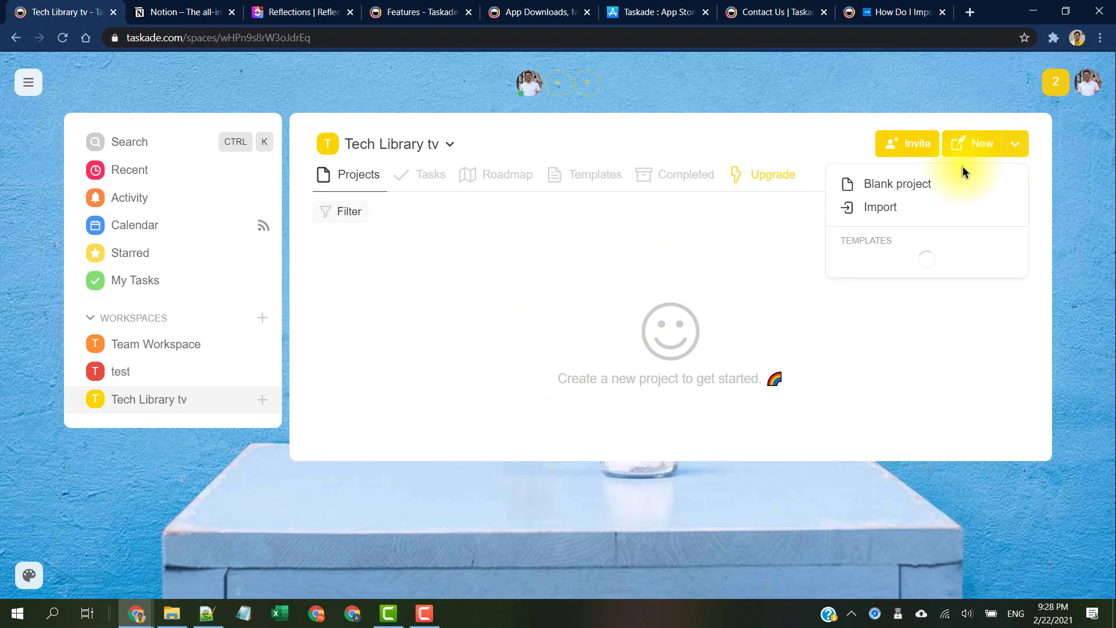
click(917, 184)
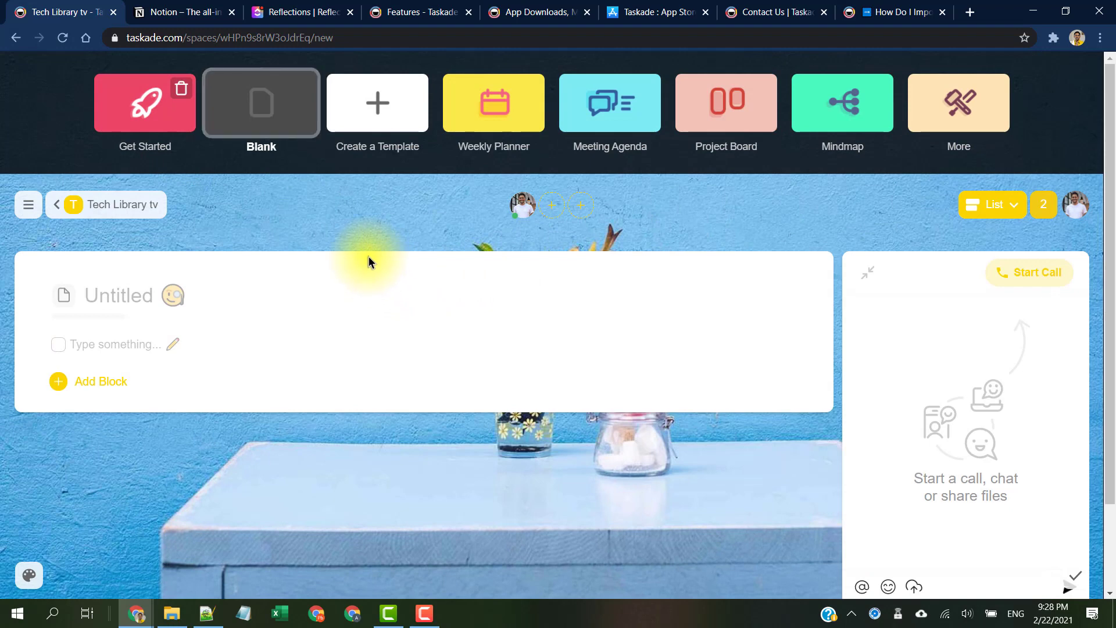
Switch the Untitled project to Board view, then back to List view.
click(1016, 206)
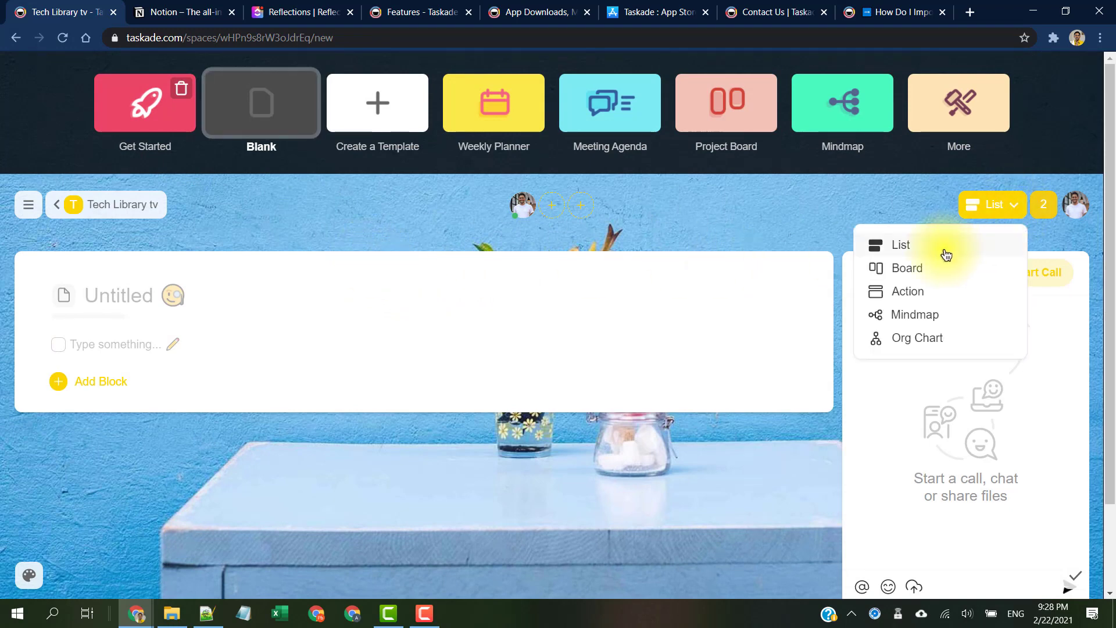
click(923, 270)
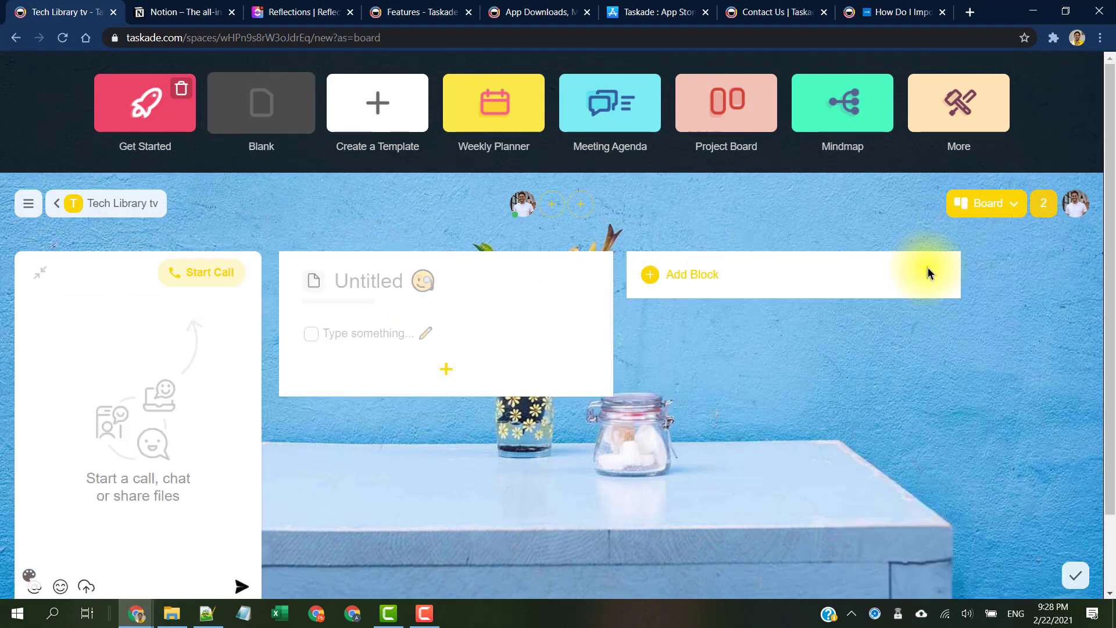
click(1017, 205)
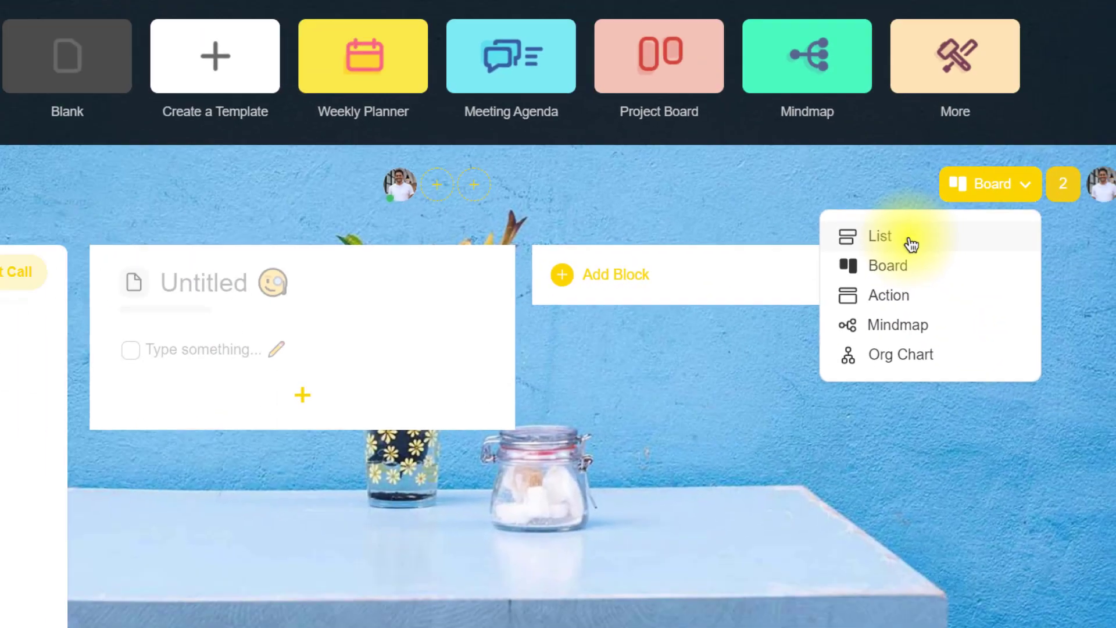
click(911, 244)
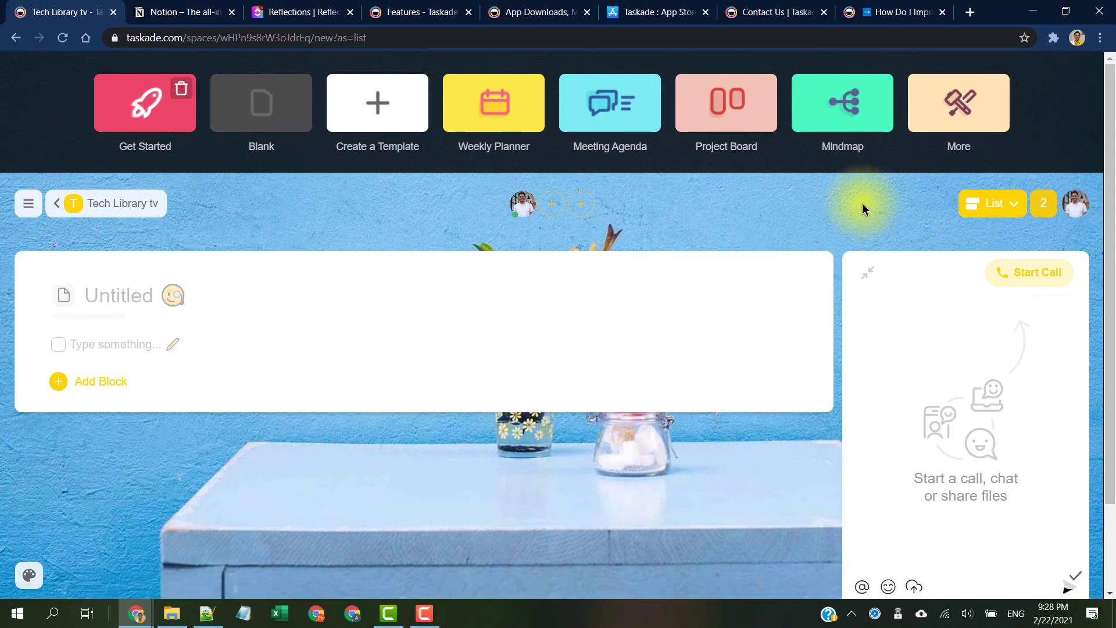
click(1010, 212)
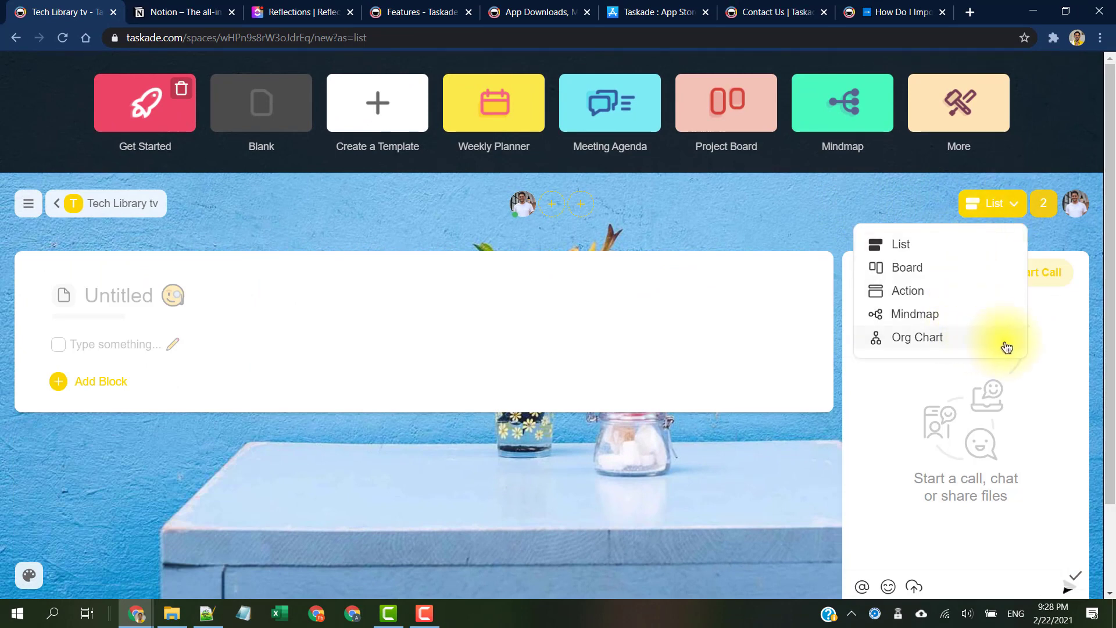
click(746, 206)
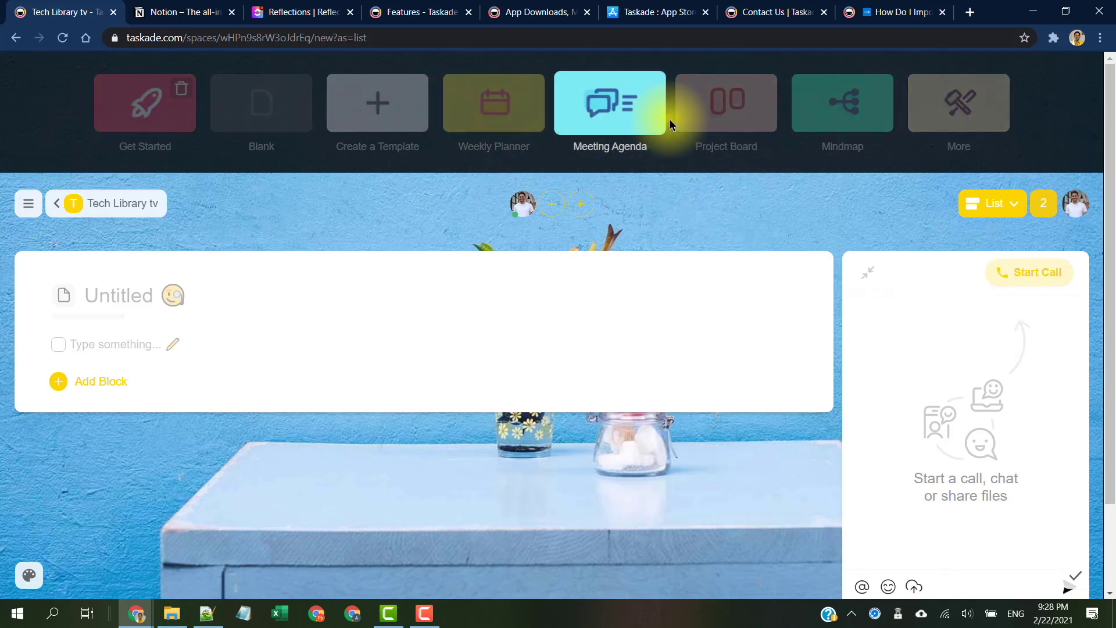
click(954, 114)
scroll(572, 254, down, 3)
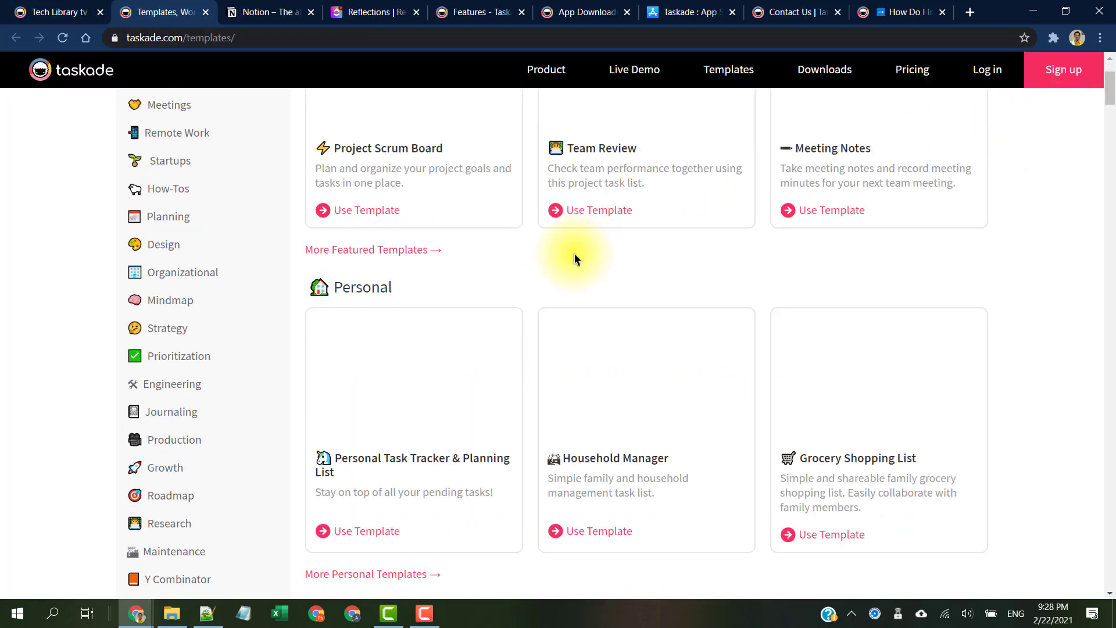
scroll(442, 274, down, 3)
scroll(392, 284, up, 6)
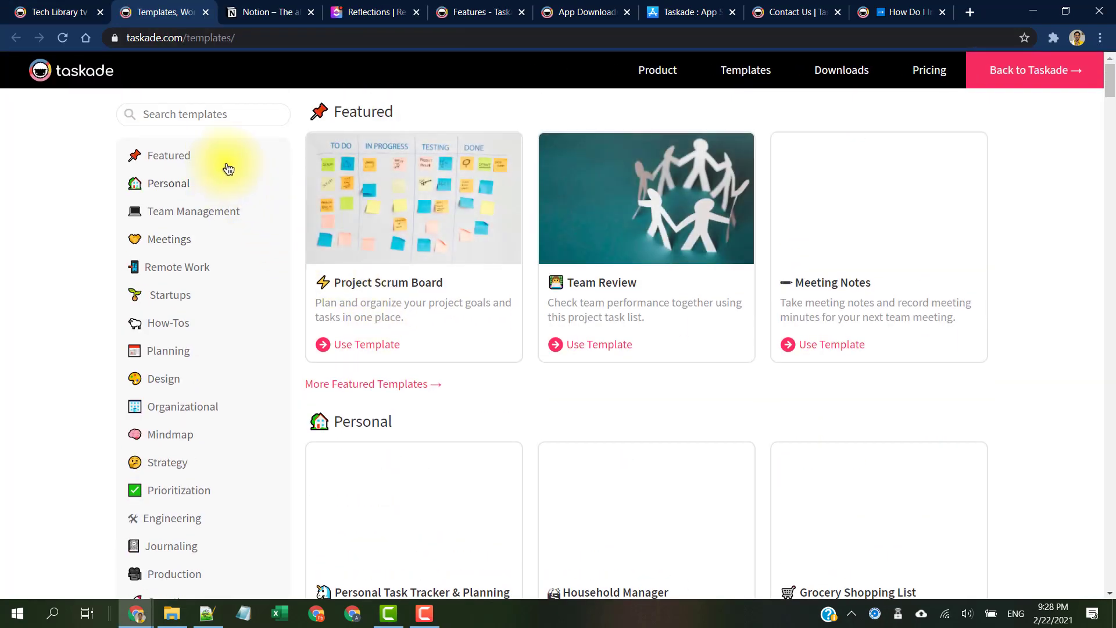
scroll(698, 287, down, 3)
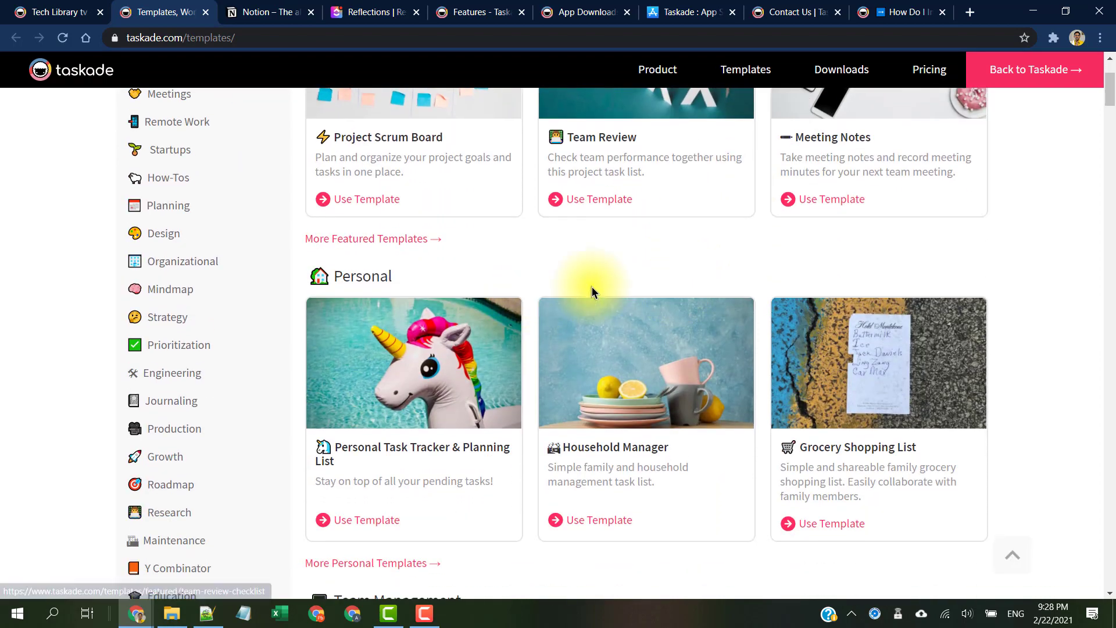
scroll(648, 285, down, 5)
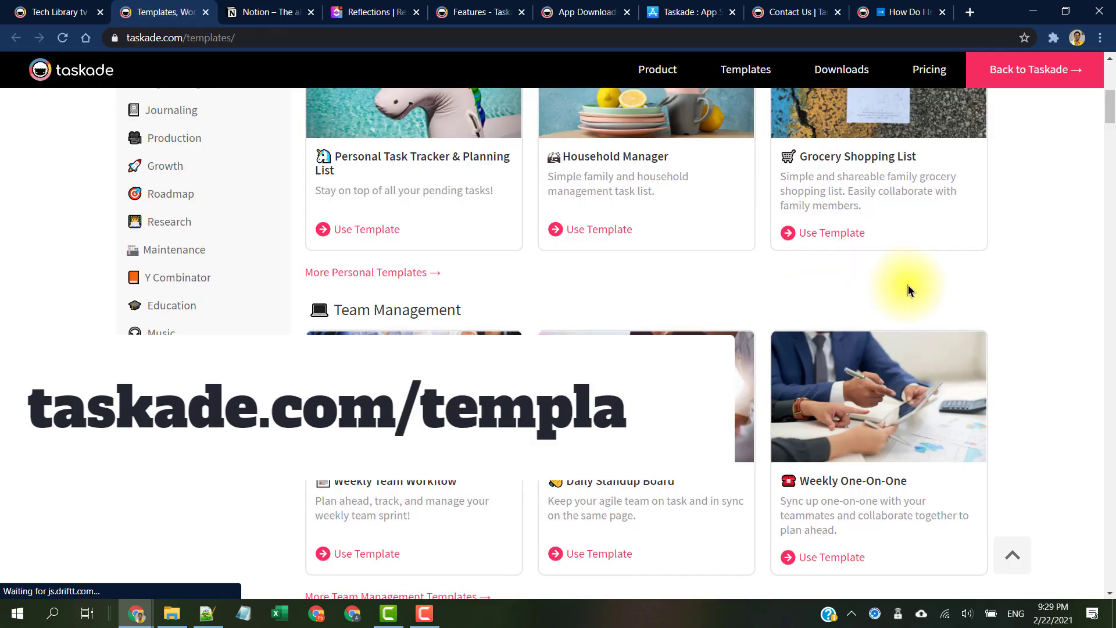
scroll(910, 290, down, 3)
scroll(611, 291, down, 4)
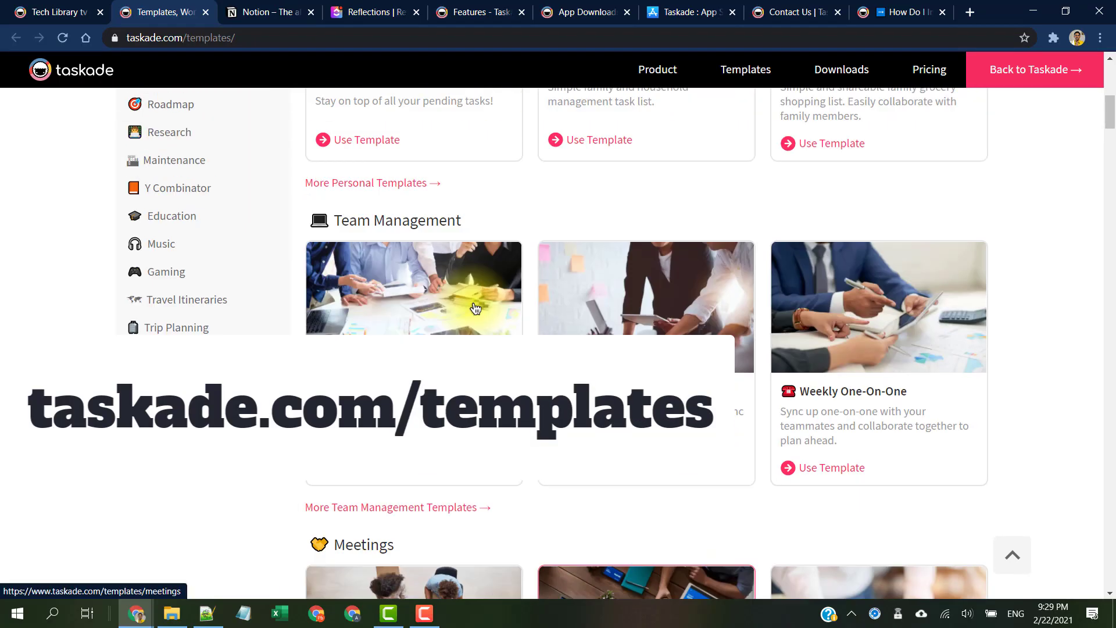
scroll(523, 305, up, 8)
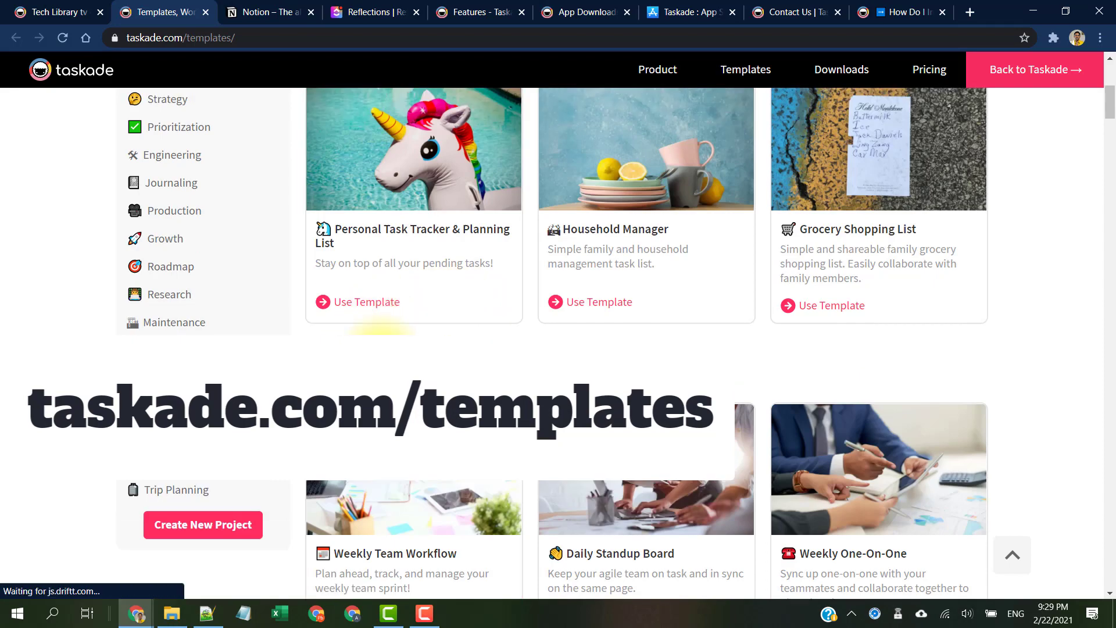
scroll(349, 308, up, 6)
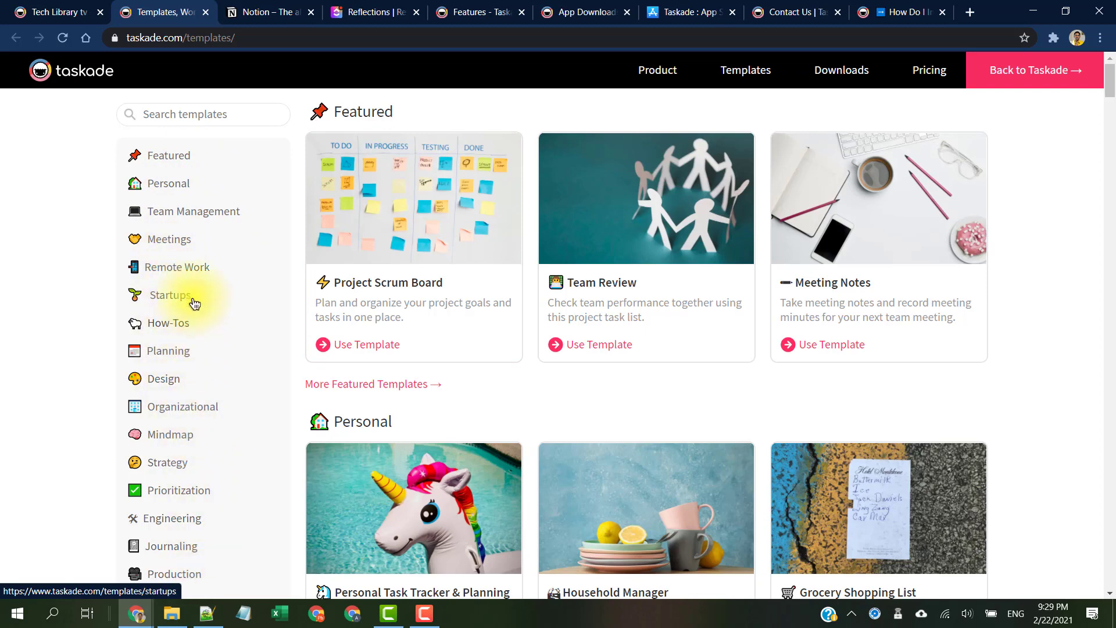
scroll(249, 189, down, 5)
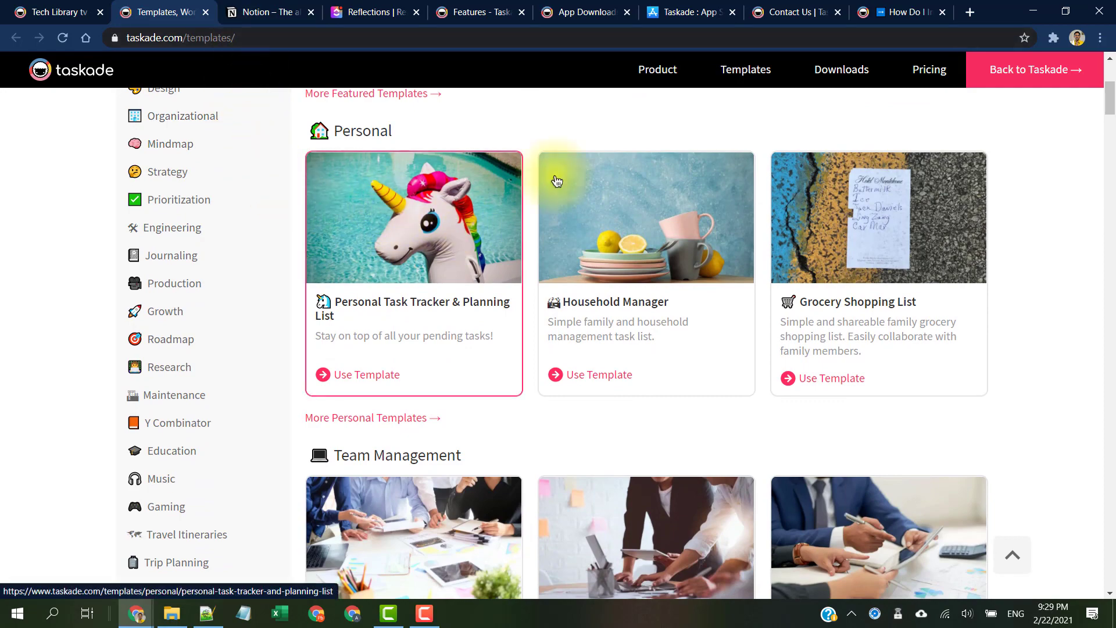
scroll(557, 181, up, 5)
click(75, 12)
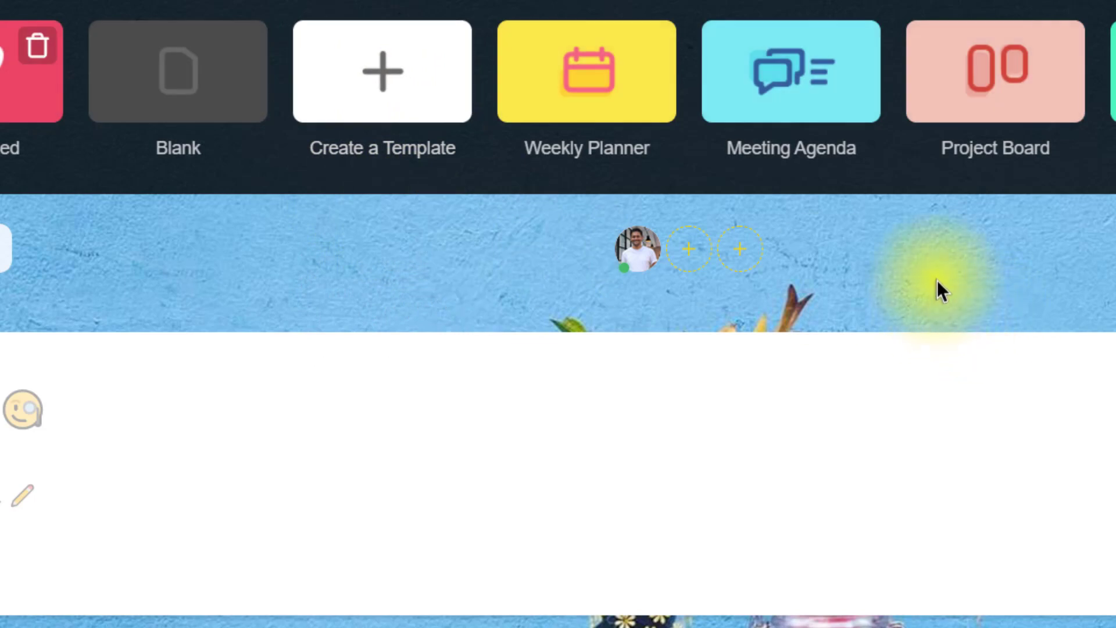
key(super+f)
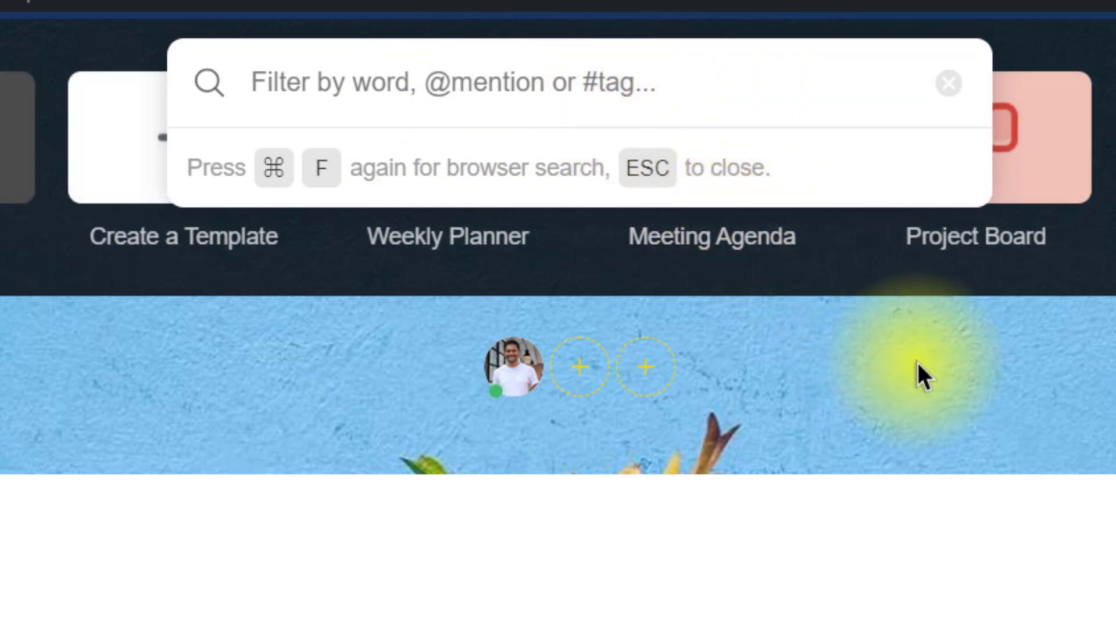
click(949, 83)
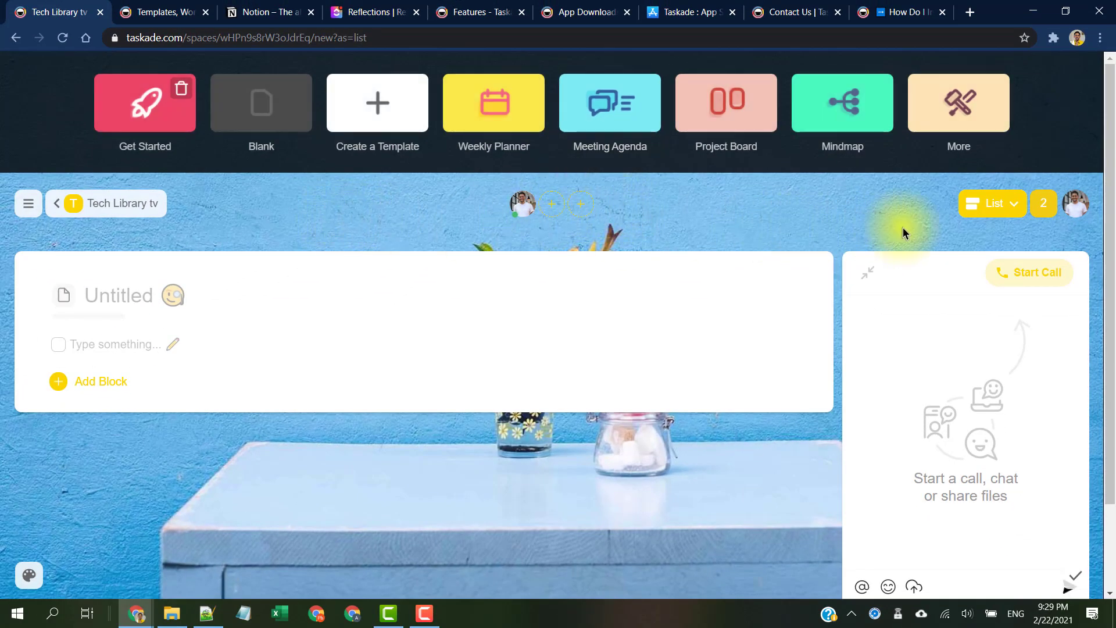
click(1079, 206)
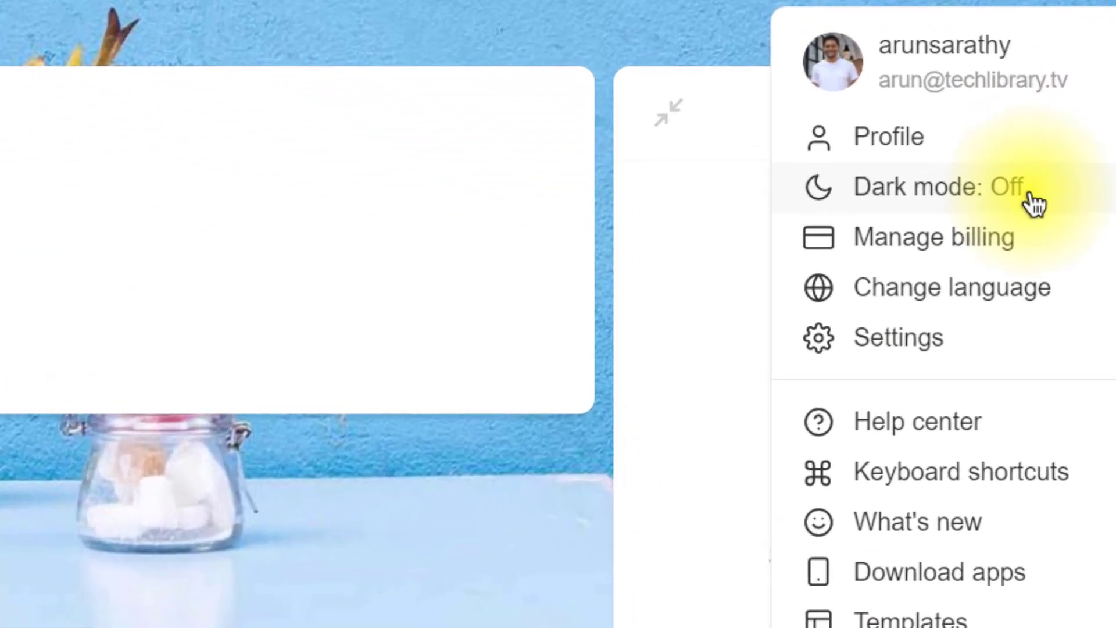
click(1035, 200)
click(1047, 203)
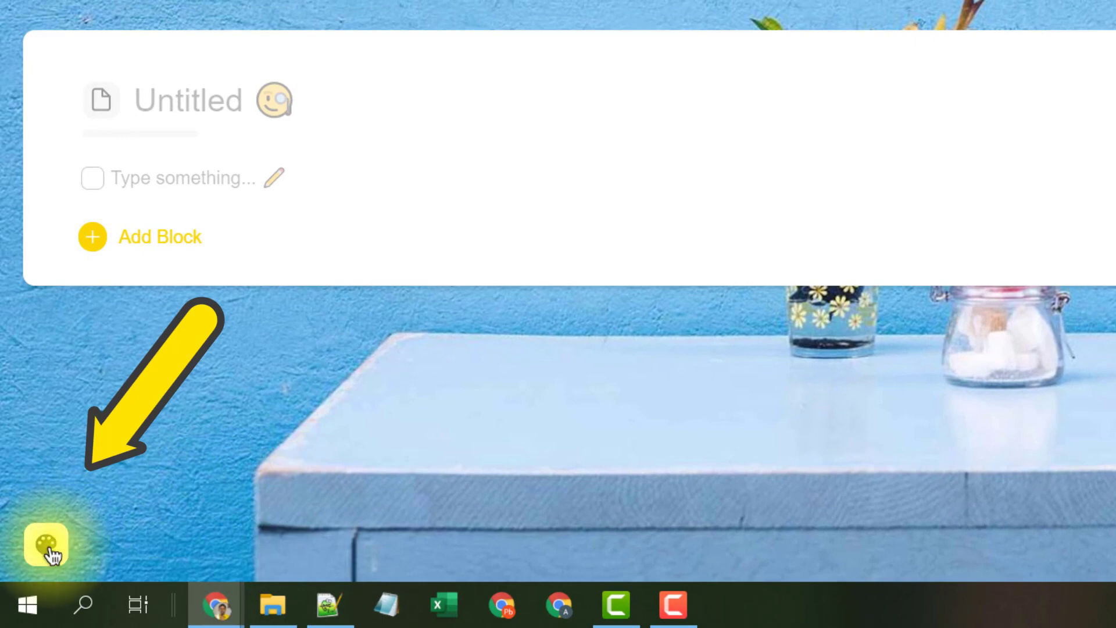
click(53, 550)
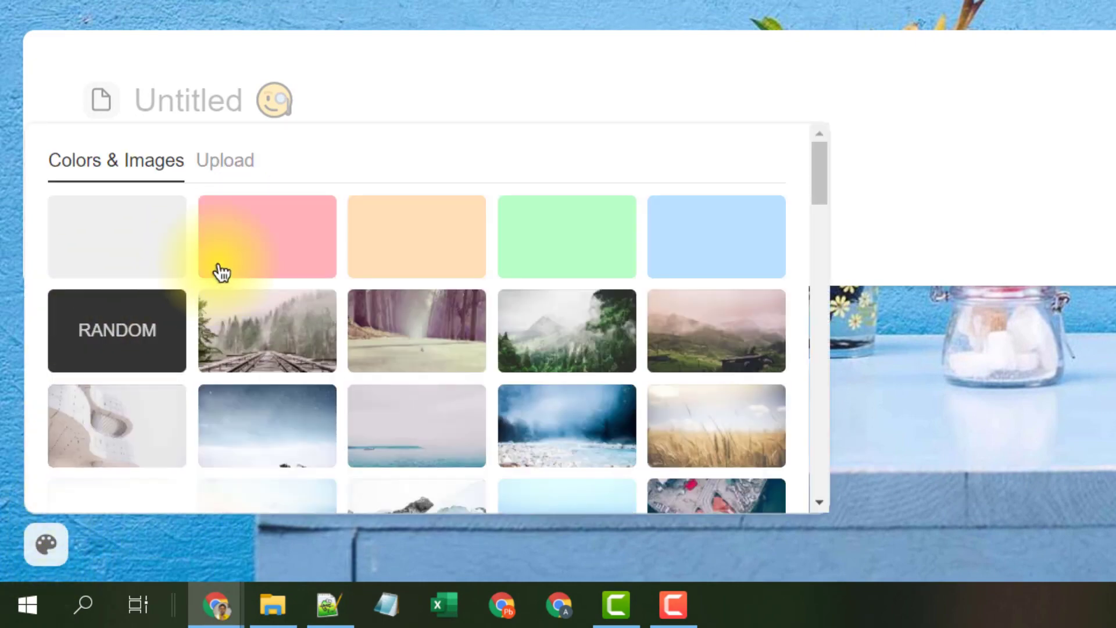
click(225, 163)
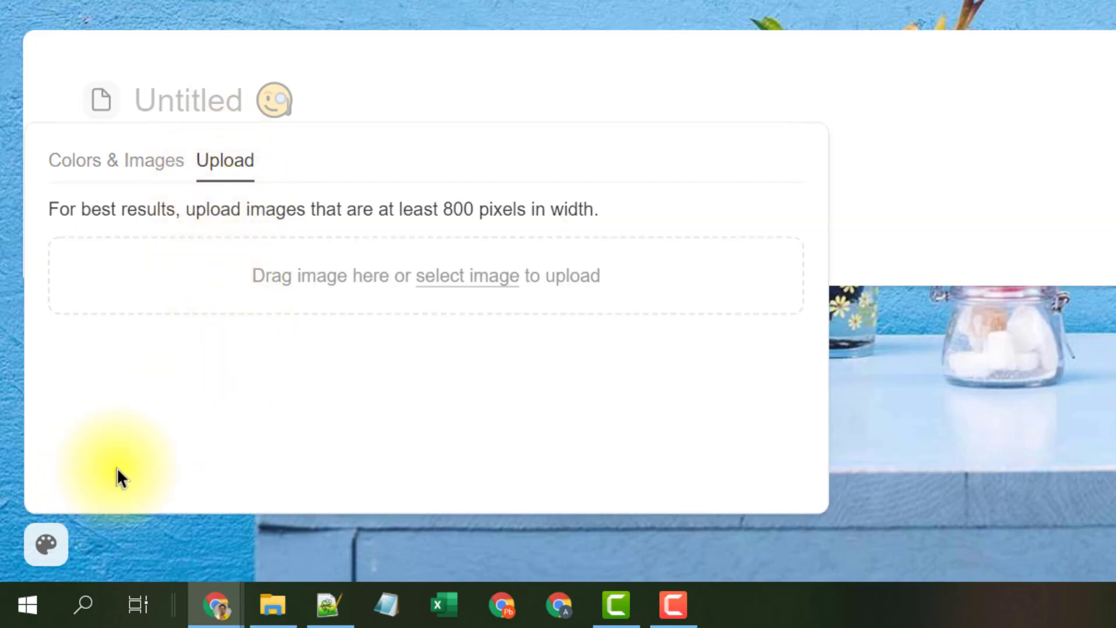
click(87, 164)
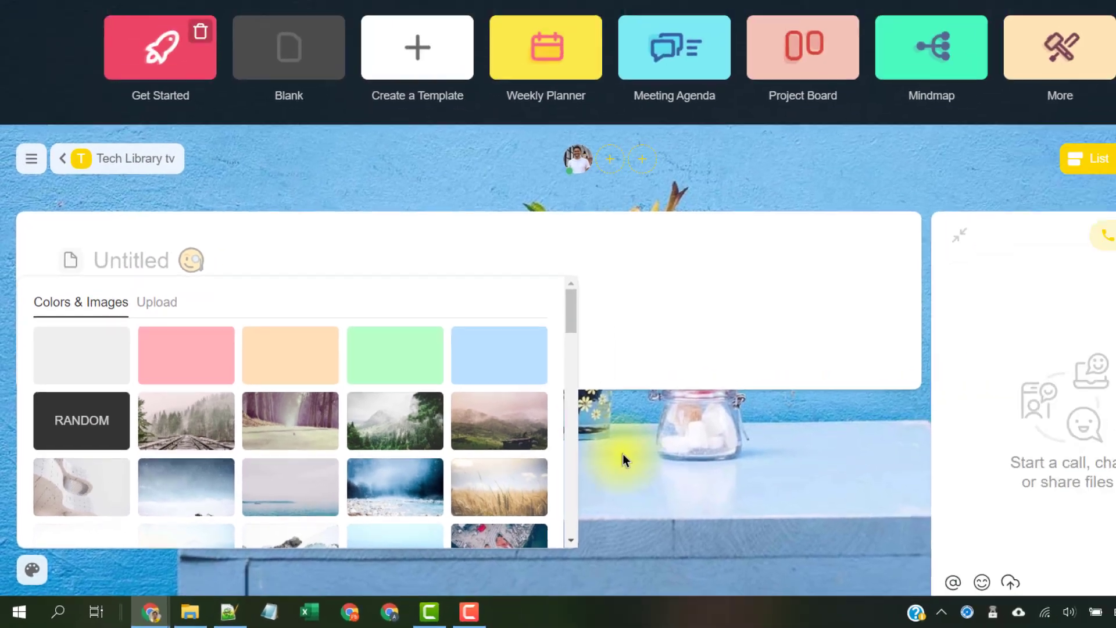
click(623, 460)
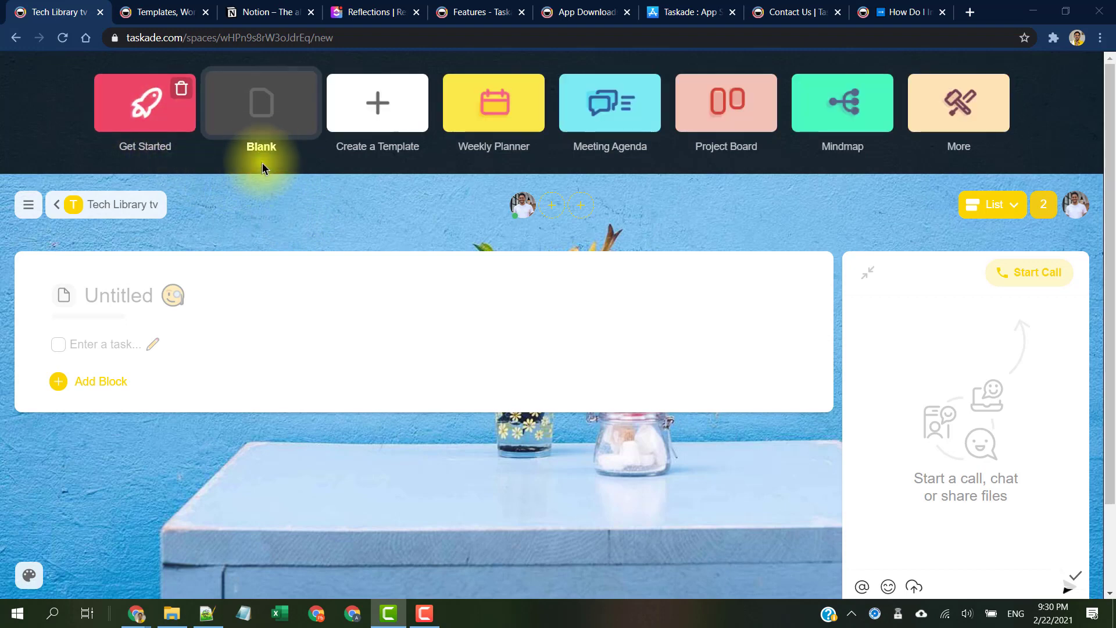
Start a blank project, then open and close the navigation sidebar.
click(265, 125)
click(26, 82)
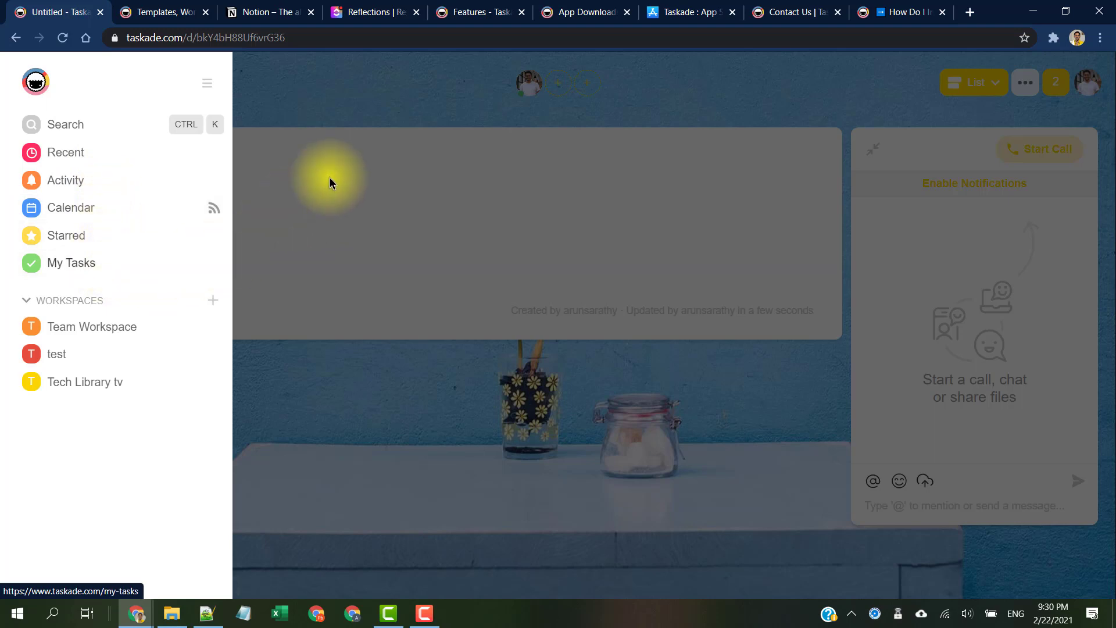
click(382, 104)
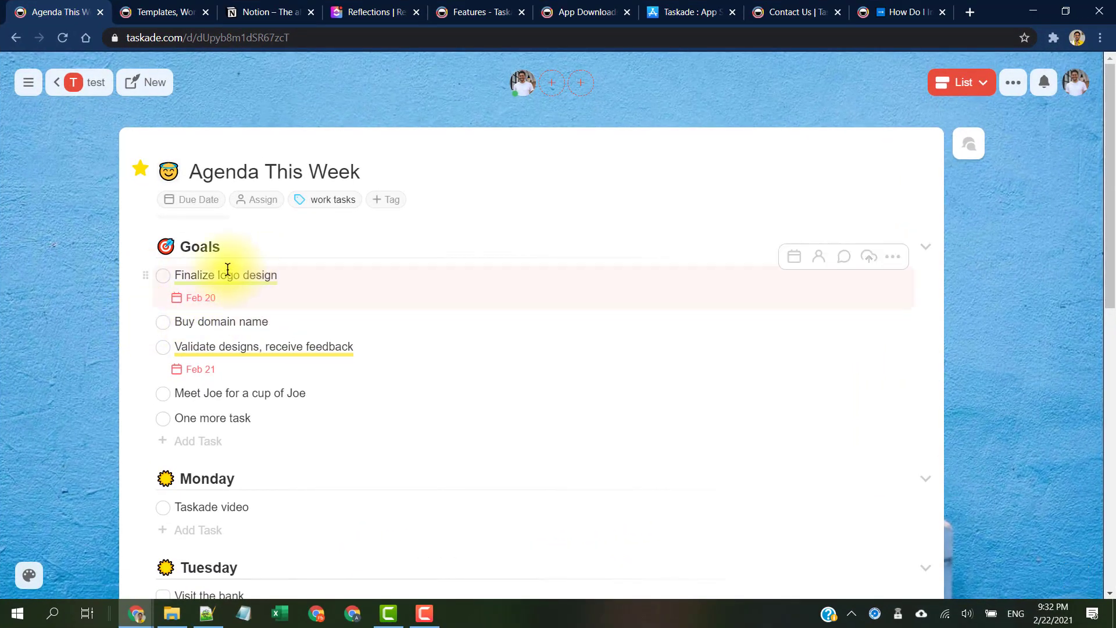
Move Finalize logo design under Validate designs, receive feedback and indent it as a subtask.
drag(143, 277, 151, 361)
drag(30, 385, 30, 385)
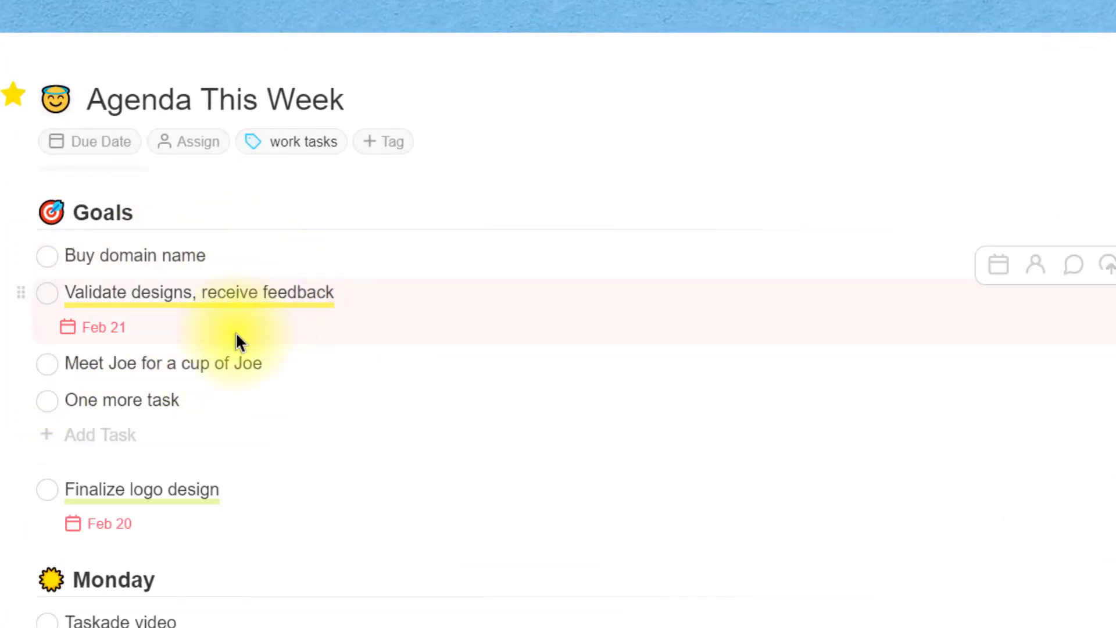
drag(30, 489, 38, 359)
click(68, 364)
key(Tab)
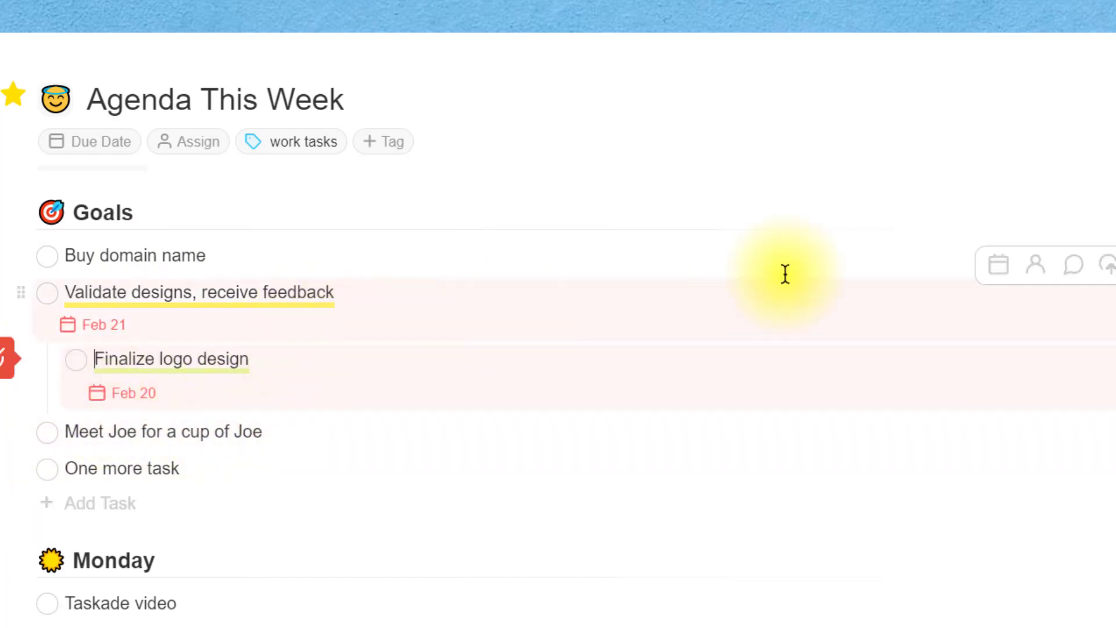
Browse the task's options menu and the project's tag list without changing anything.
click(924, 228)
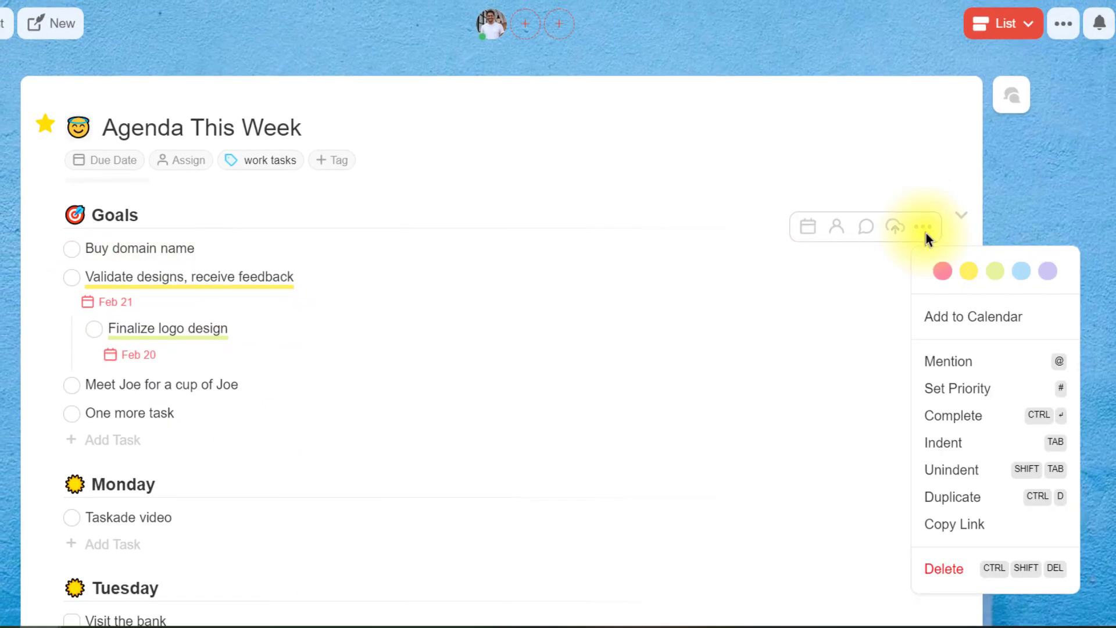
click(812, 246)
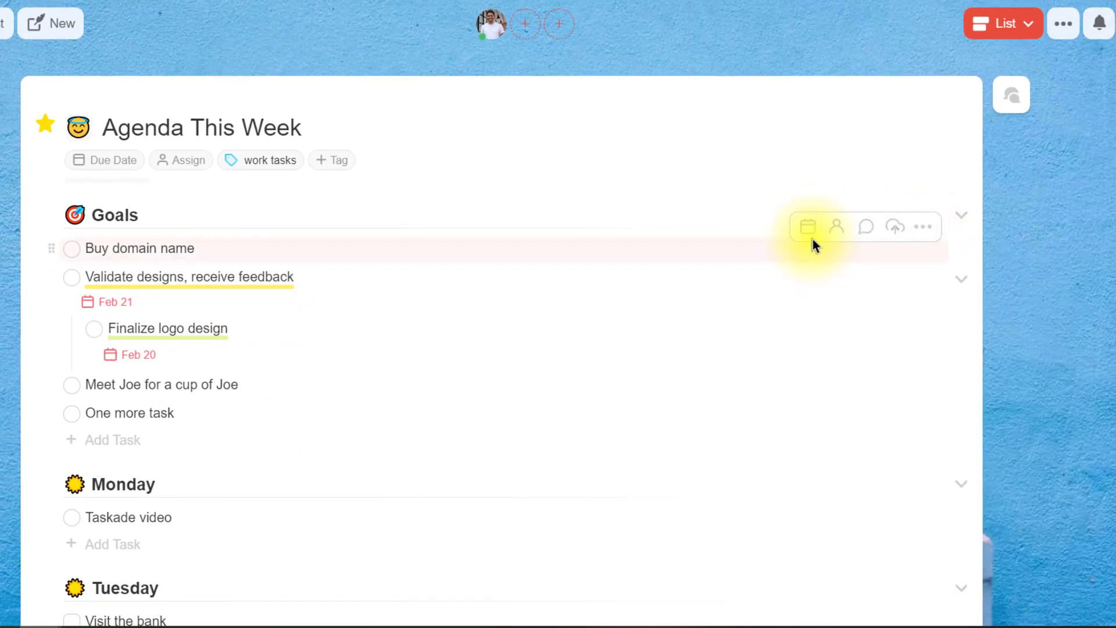
click(923, 228)
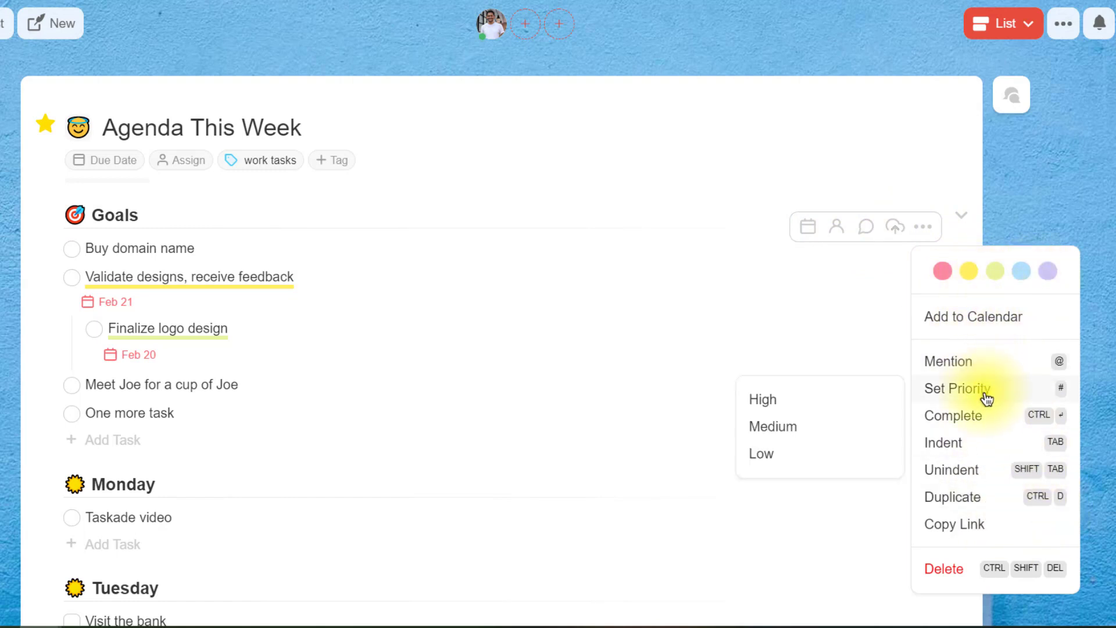
click(333, 160)
click(499, 189)
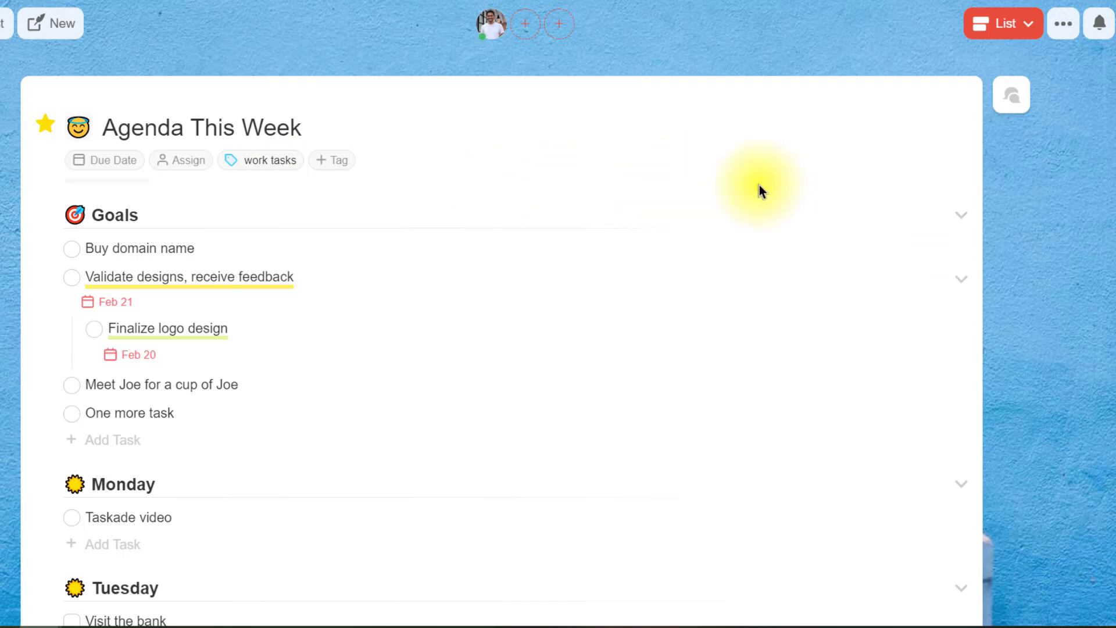
Create a new tag named 'Personal' in the project's tag list.
click(335, 160)
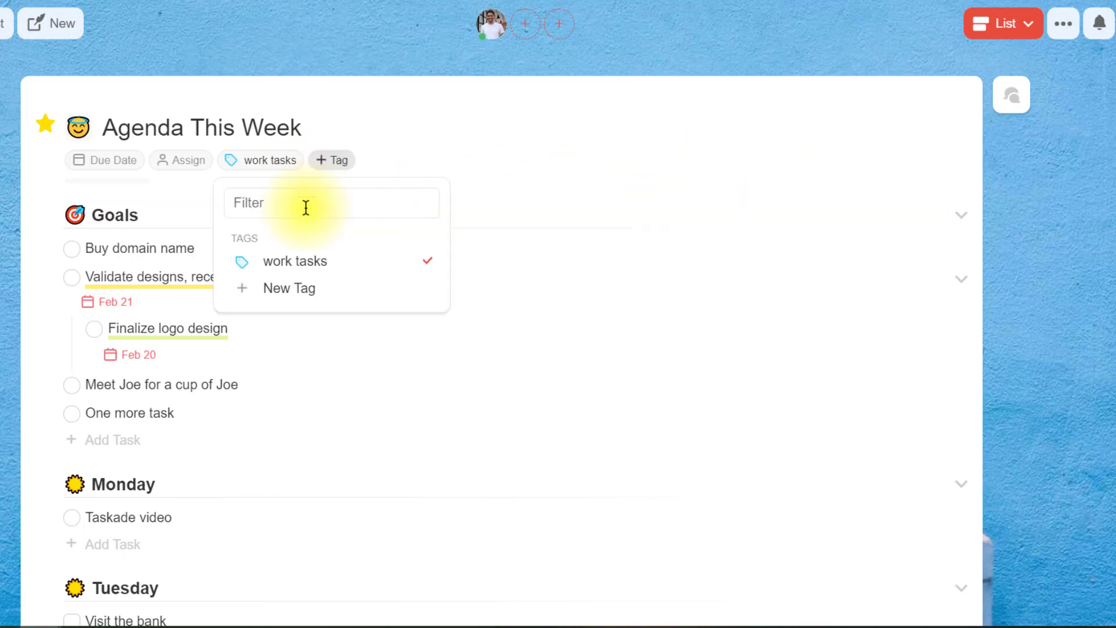
click(292, 290)
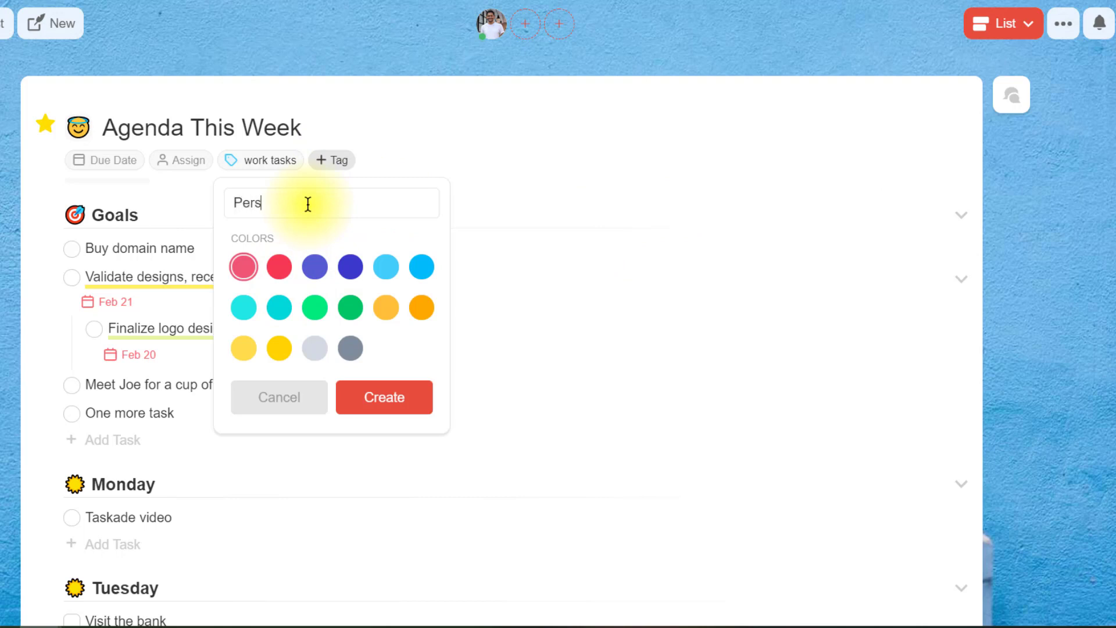
text(Personal)
click(385, 397)
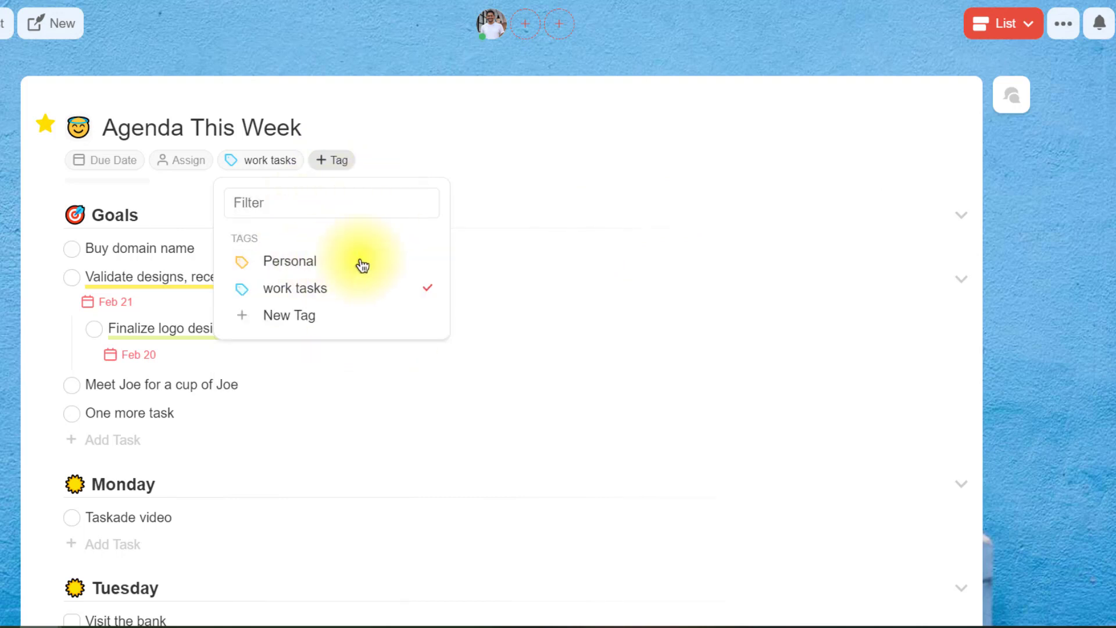
click(610, 204)
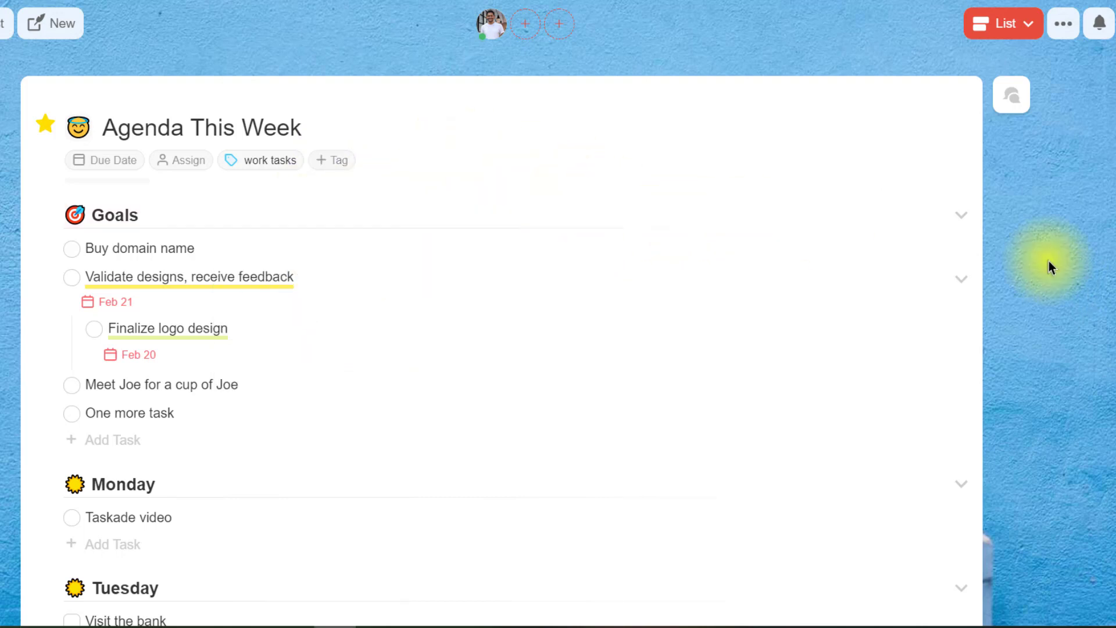
Open the project chat and activity panel, then close it and scroll the project.
click(1011, 97)
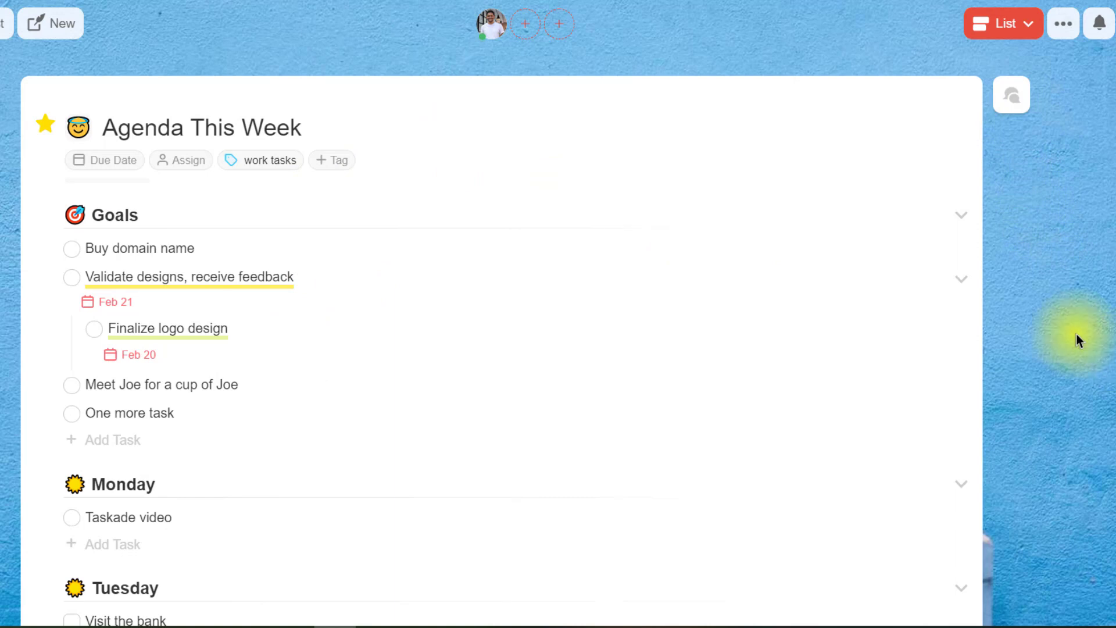
click(1012, 97)
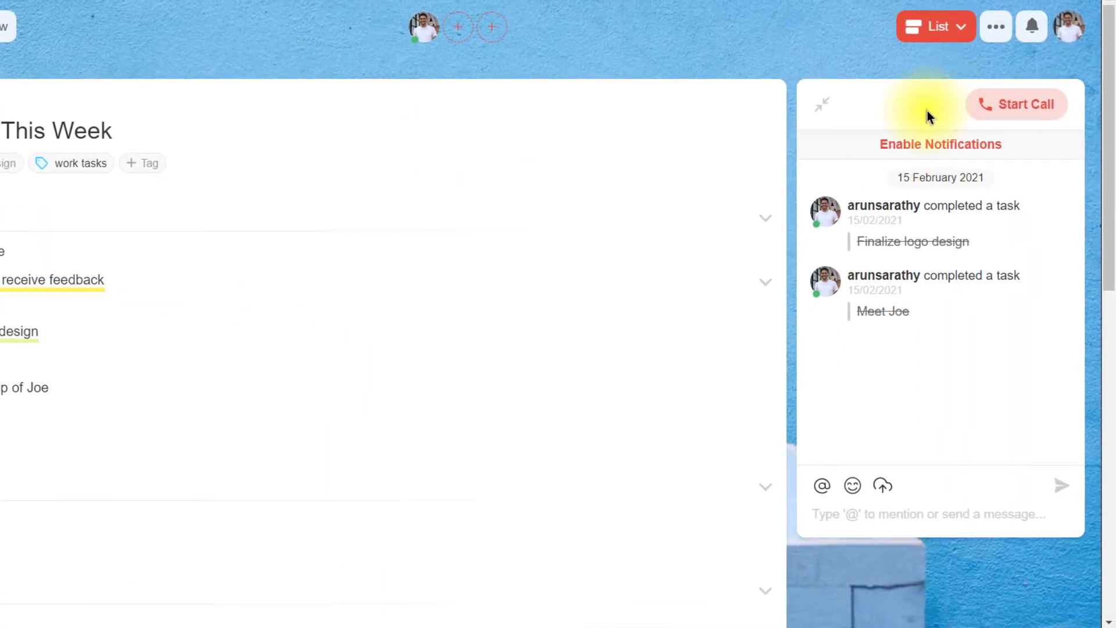
mouse_move(1034, 225)
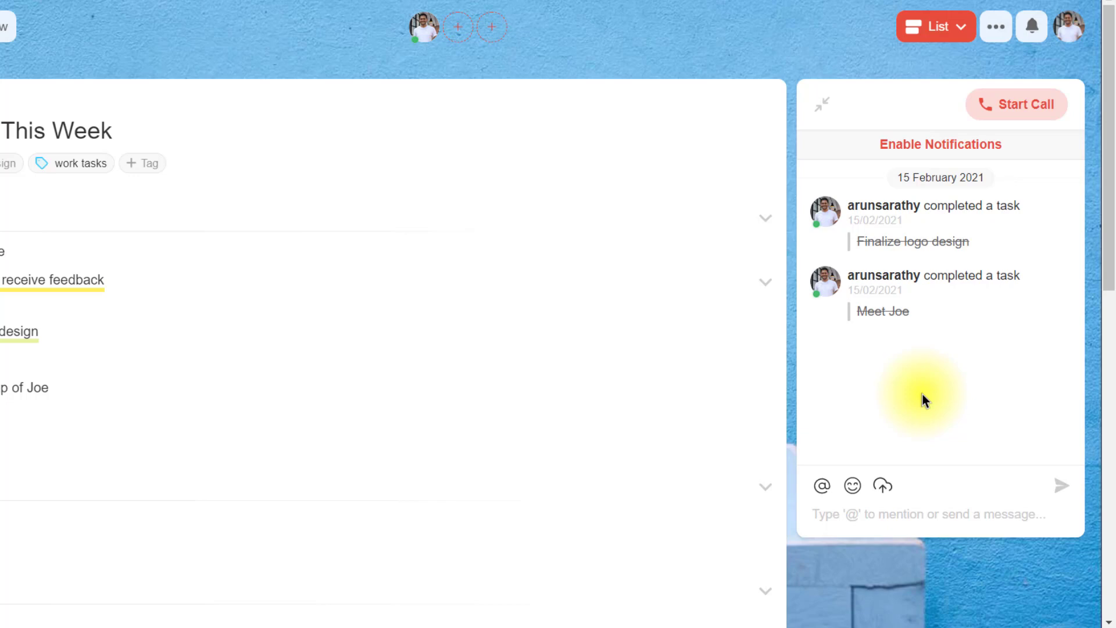
click(822, 106)
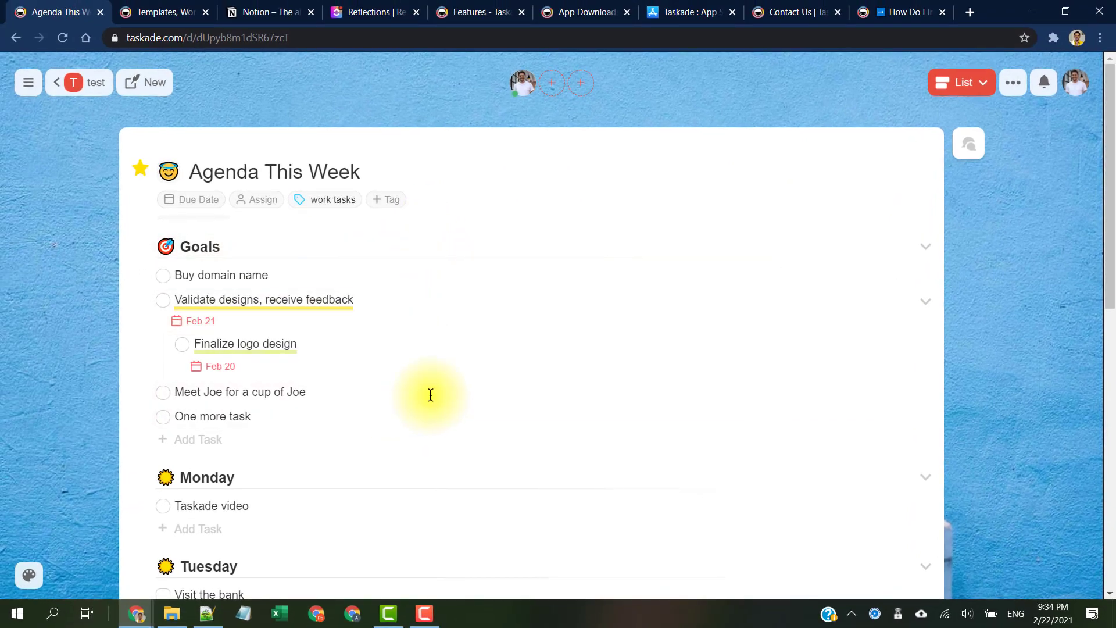
scroll(177, 348, down, 3)
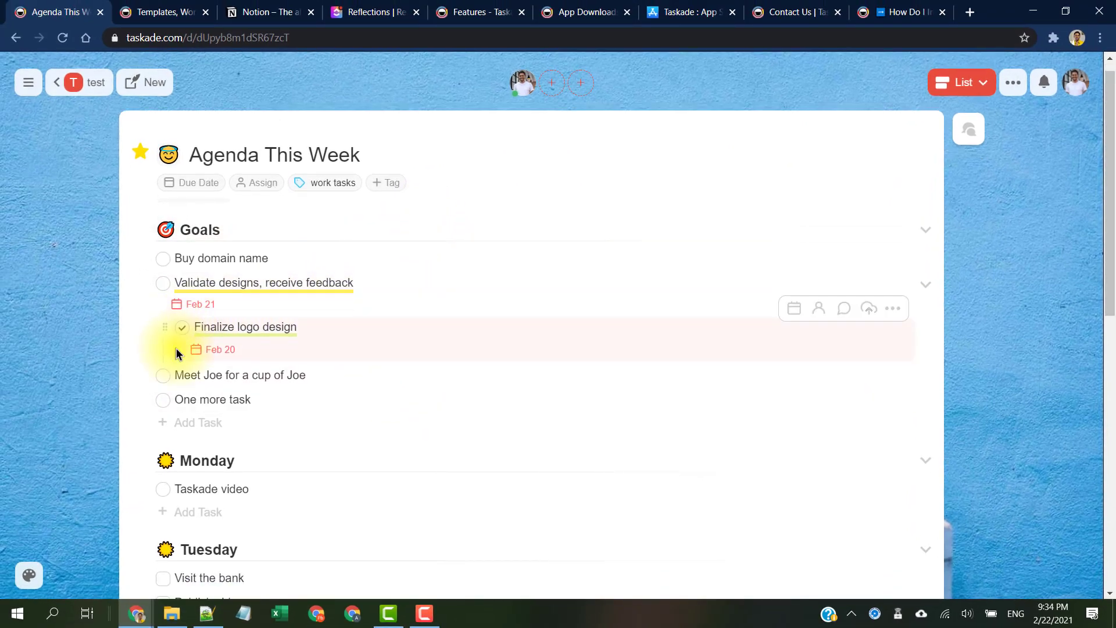
scroll(433, 319, up, 2)
scroll(467, 318, up, 1)
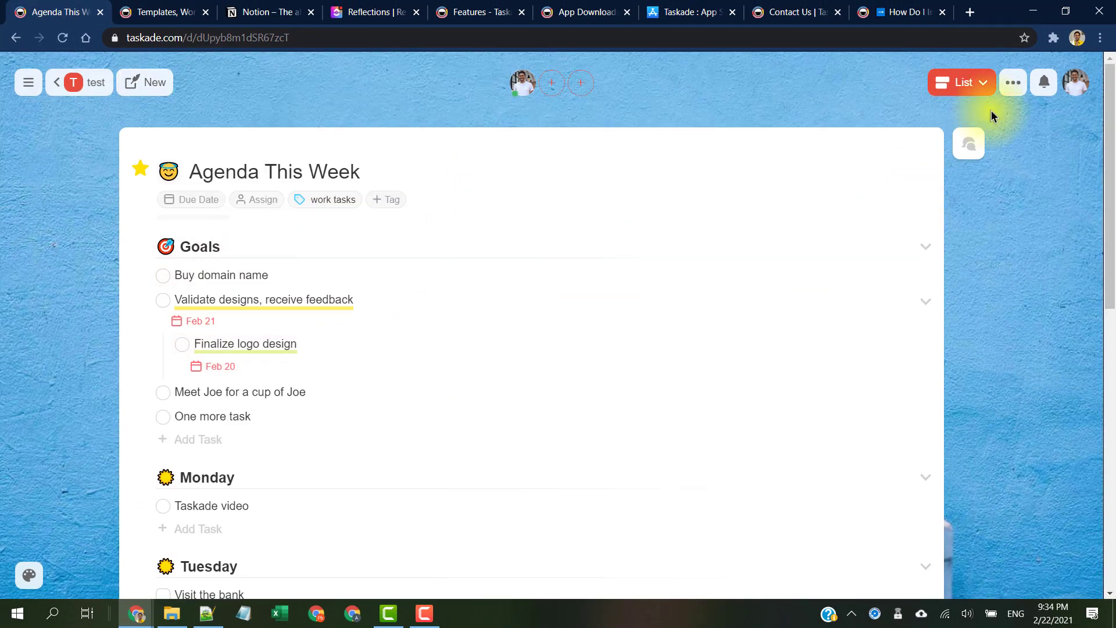
click(987, 90)
Switch Agenda This Week to Board view and scroll across its Goals, Monday and Tuesday columns.
click(892, 146)
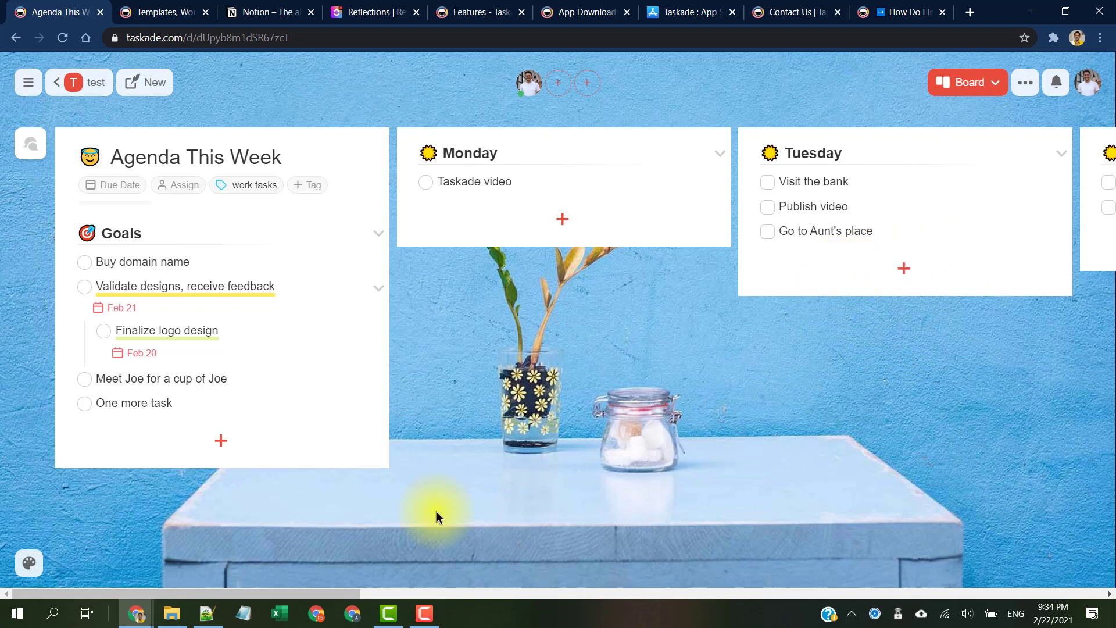
drag(343, 589, 302, 588)
scroll(797, 368, right, 5)
scroll(793, 369, left, 5)
scroll(793, 368, left, 1)
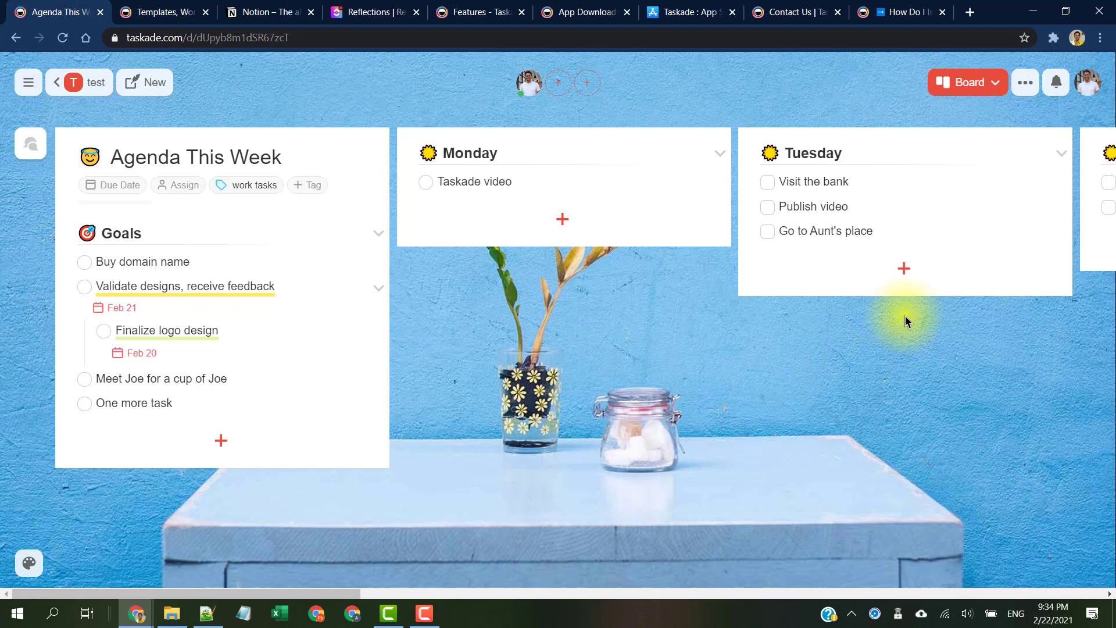
Switch the project to Action view and scroll through its Goals, Monday and Tuesday tables.
click(996, 82)
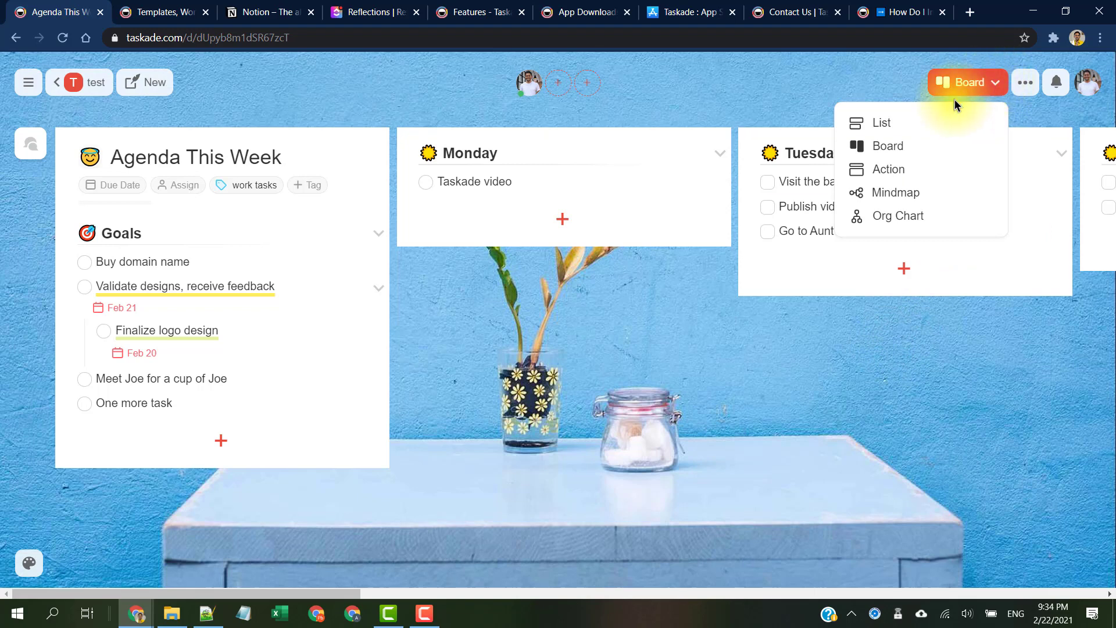
click(889, 169)
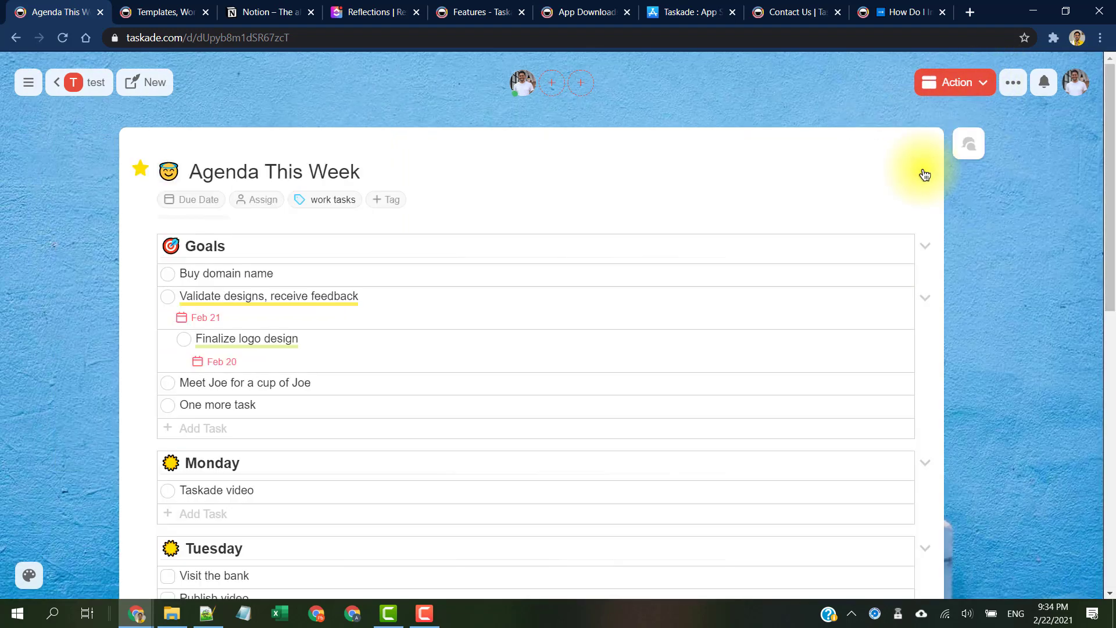
scroll(889, 177, down, 5)
scroll(888, 180, down, 5)
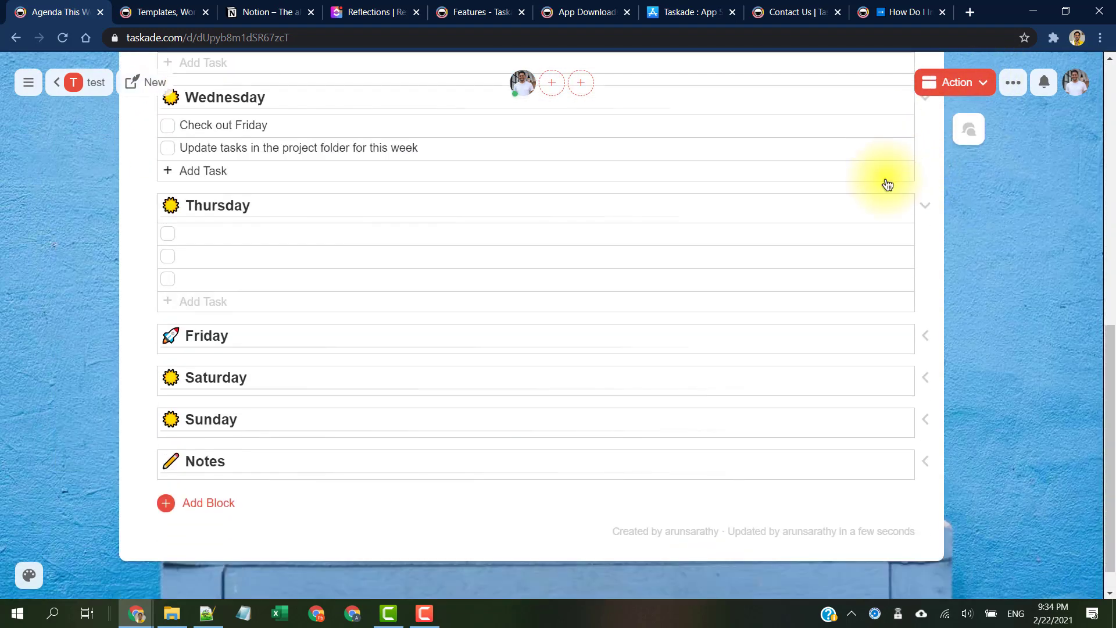
scroll(887, 180, up, 10)
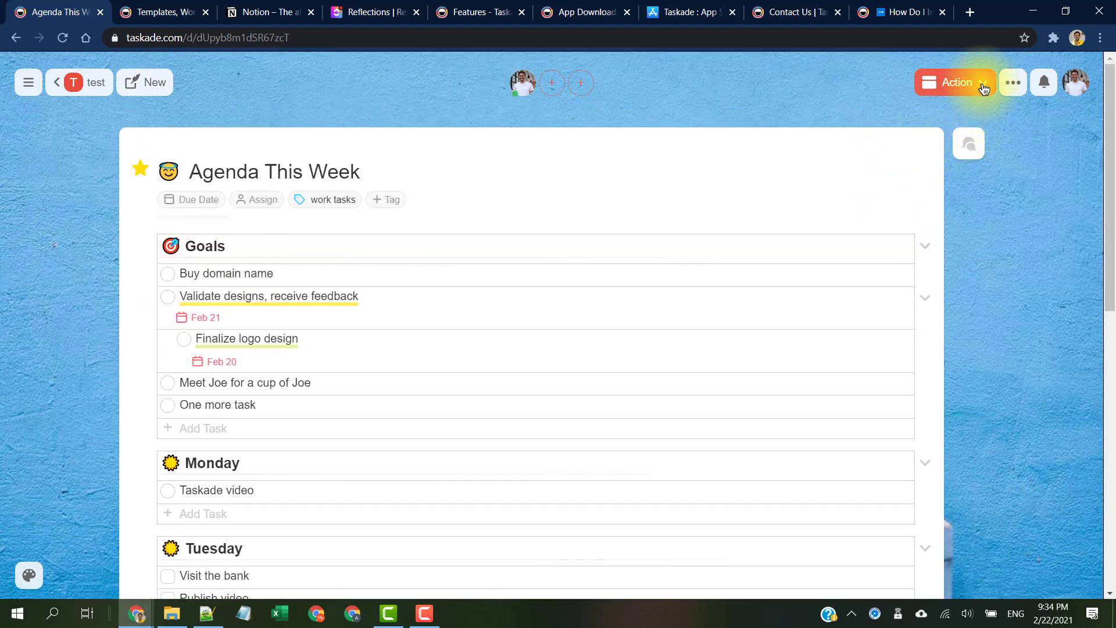
scroll(583, 242, down, 2)
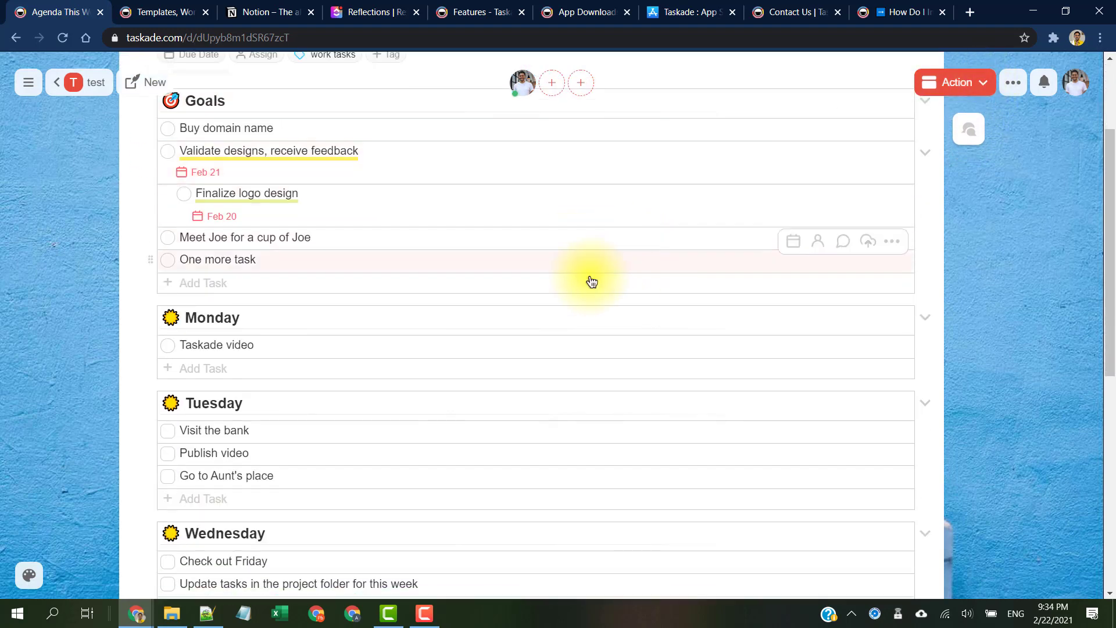
scroll(715, 294, up, 2)
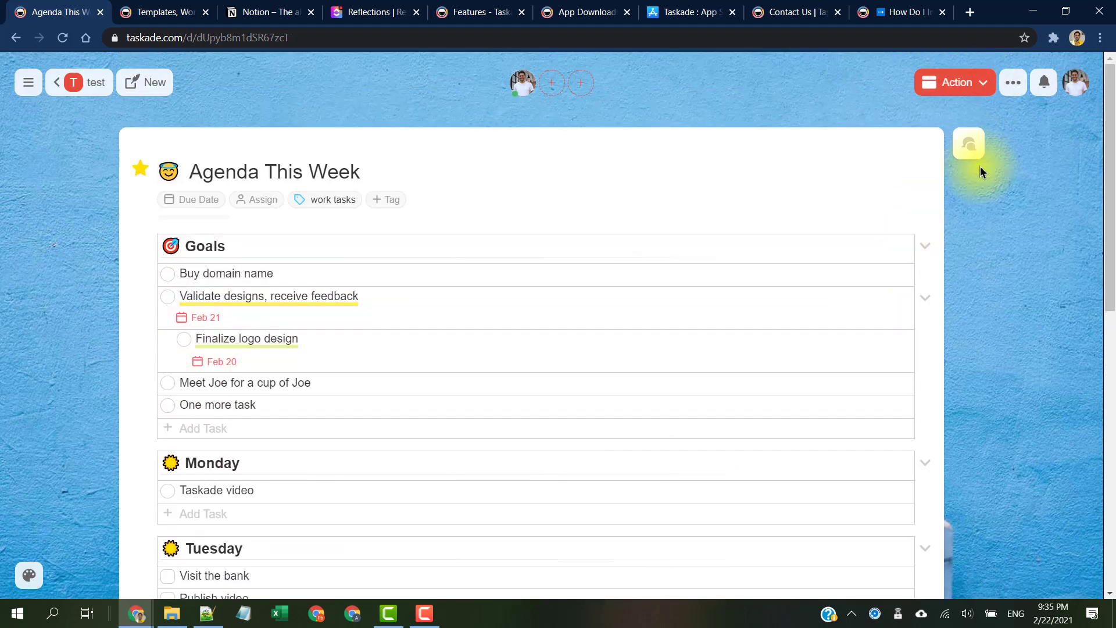
click(1013, 83)
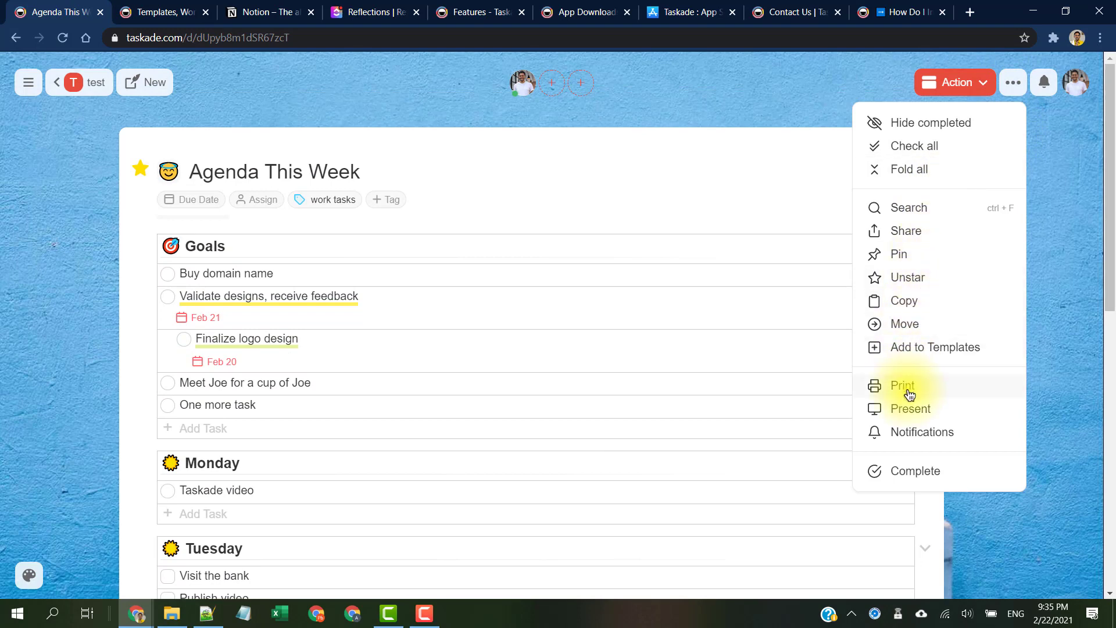
click(1063, 177)
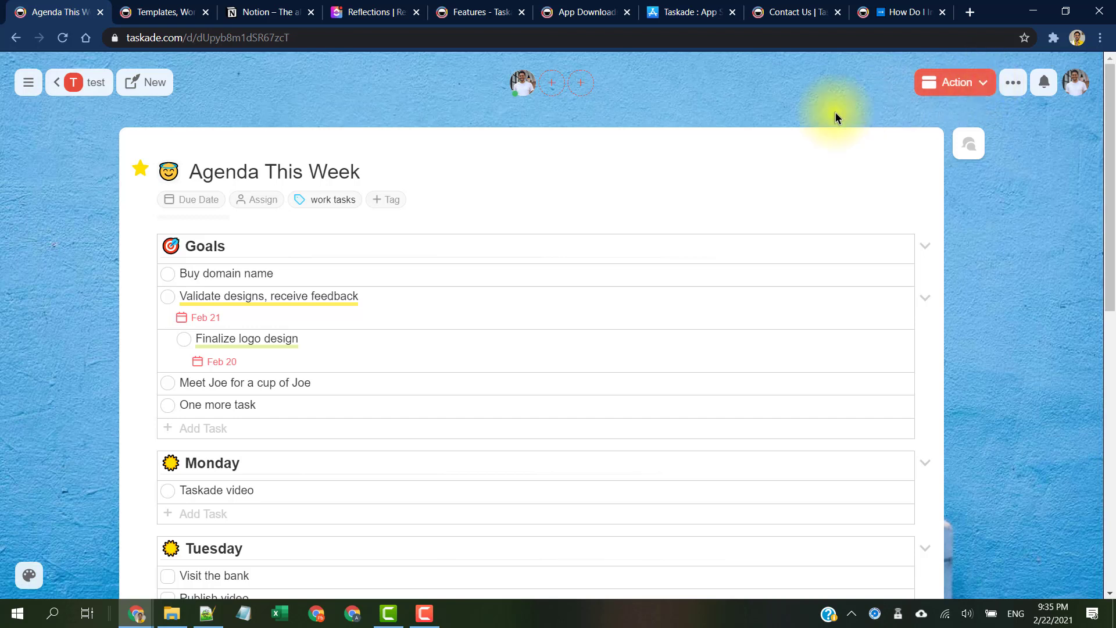
Check off Buy domain name and Validate designs, receive feedback, then undo it.
click(168, 274)
click(168, 301)
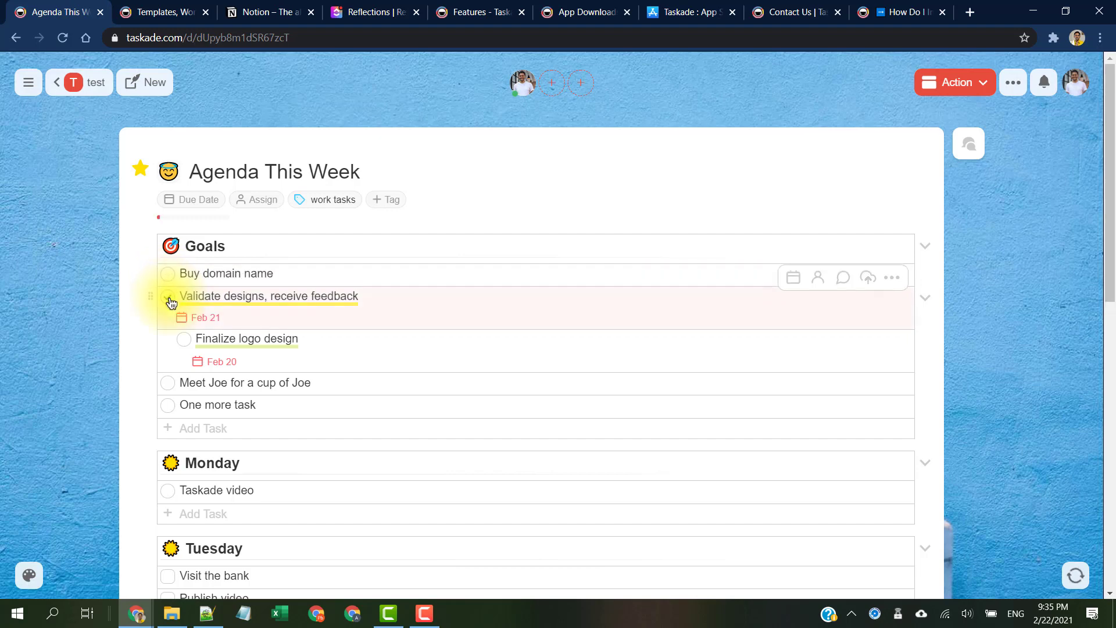
key(ctrl+z)
key(ctrl+z)
click(981, 85)
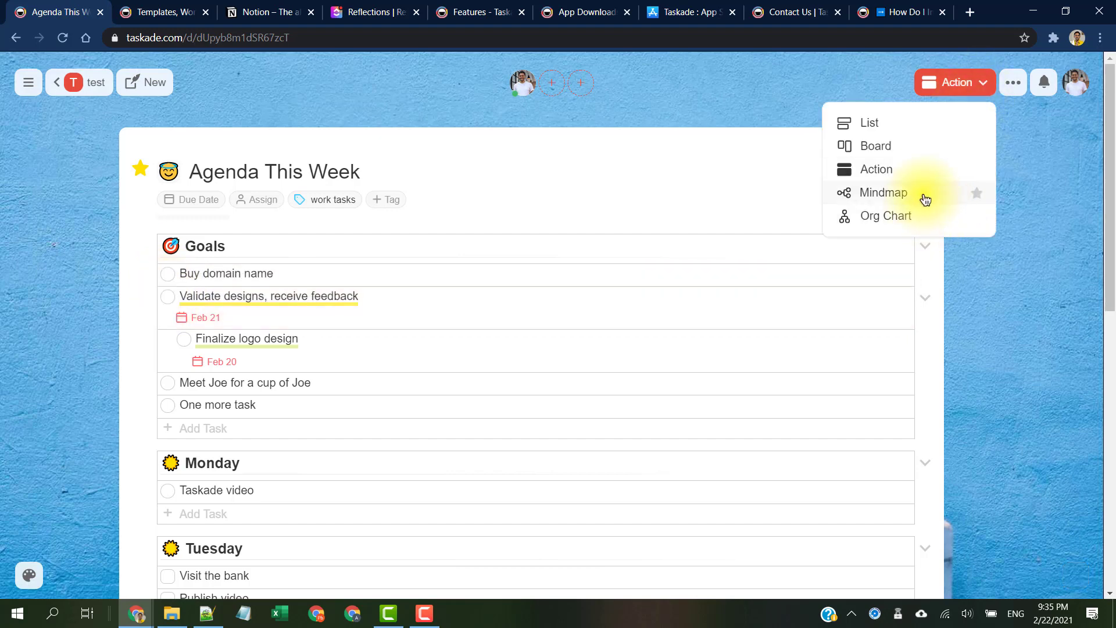
Switch the project to Mindmap view and scroll through the map.
click(925, 199)
scroll(930, 323, down, 2)
scroll(892, 299, down, 6)
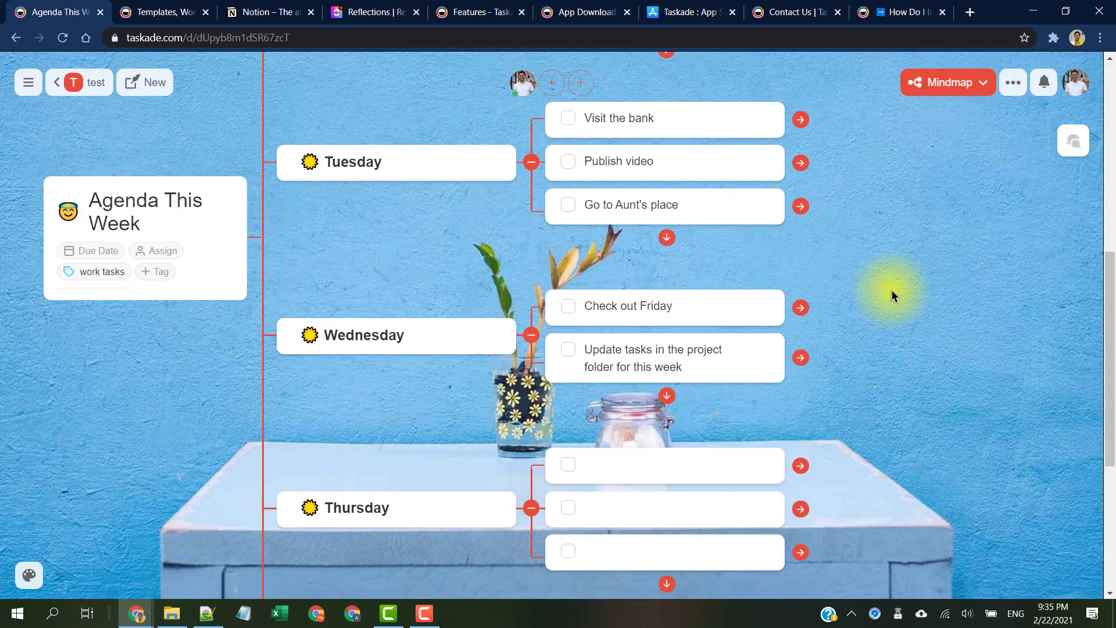
scroll(892, 291, down, 2)
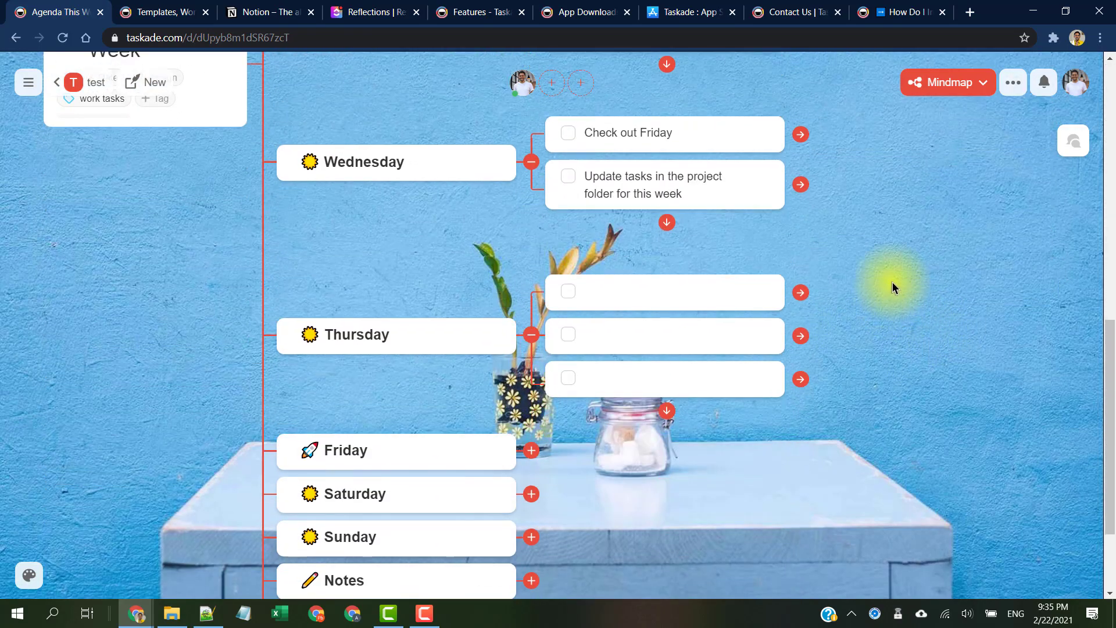
scroll(893, 286, down, 2)
scroll(894, 286, up, 5)
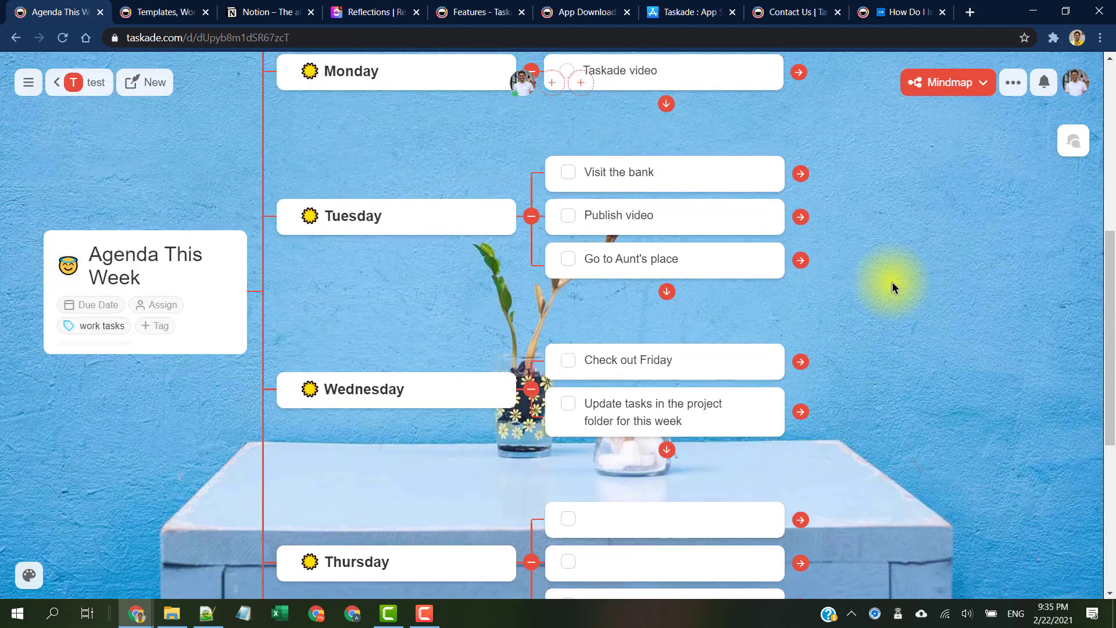
scroll(891, 281, up, 5)
scroll(892, 282, down, 4)
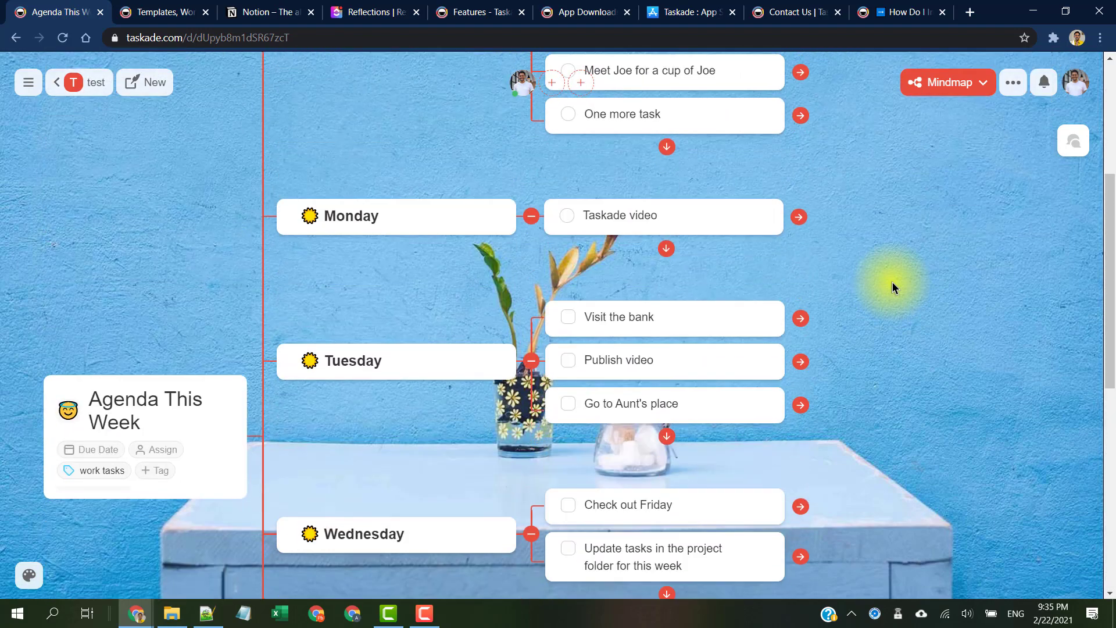
scroll(892, 282, up, 4)
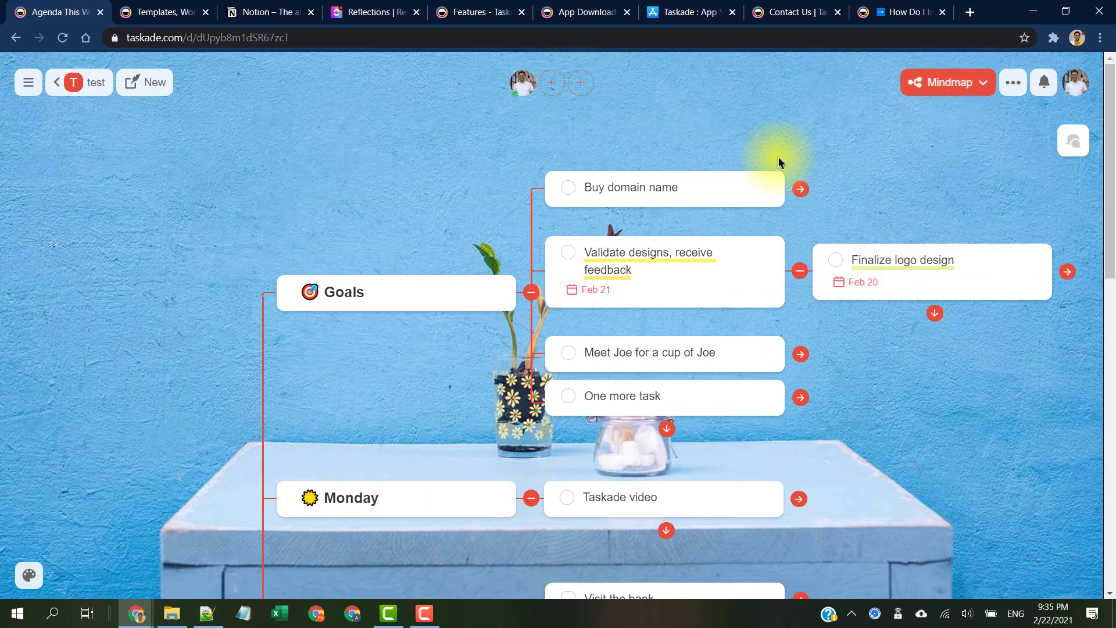
Add an empty child node under the Buy domain name node.
click(983, 85)
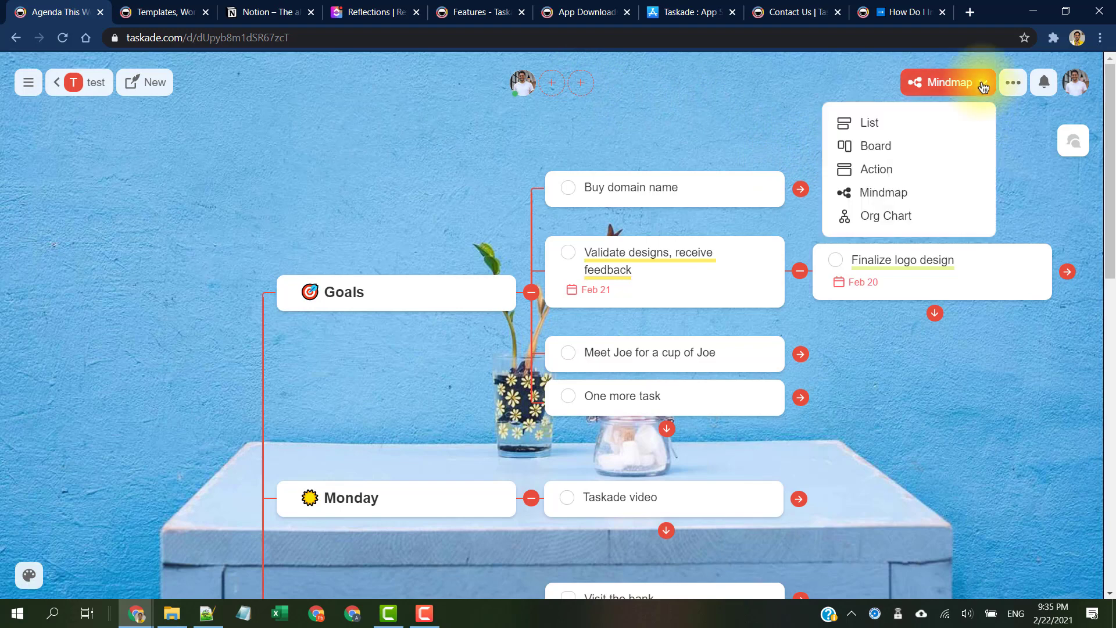
click(842, 329)
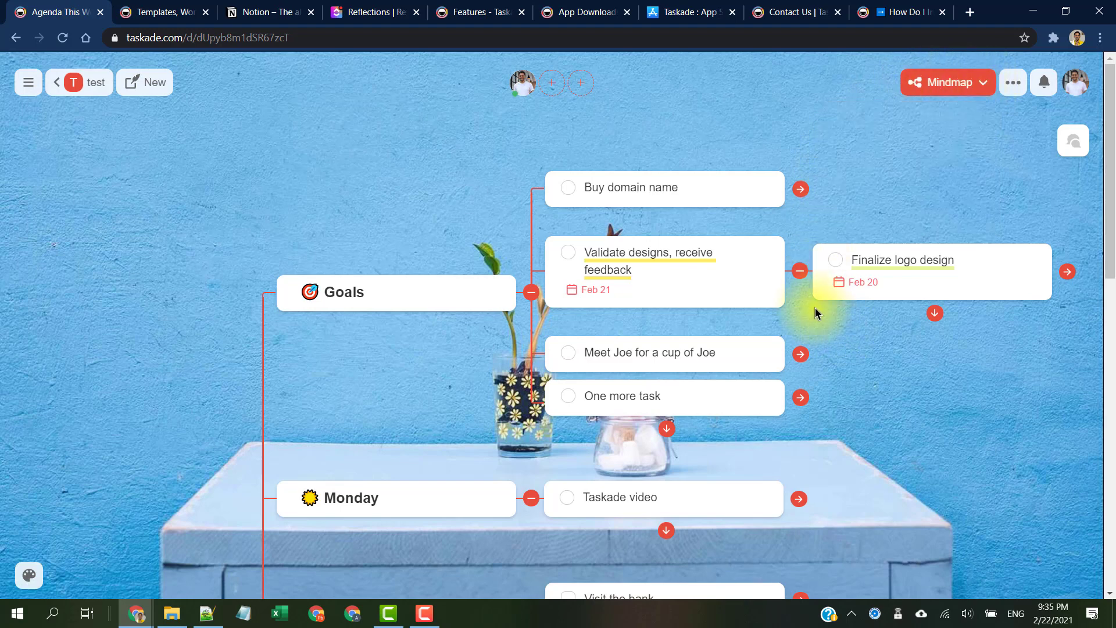
click(692, 185)
click(800, 189)
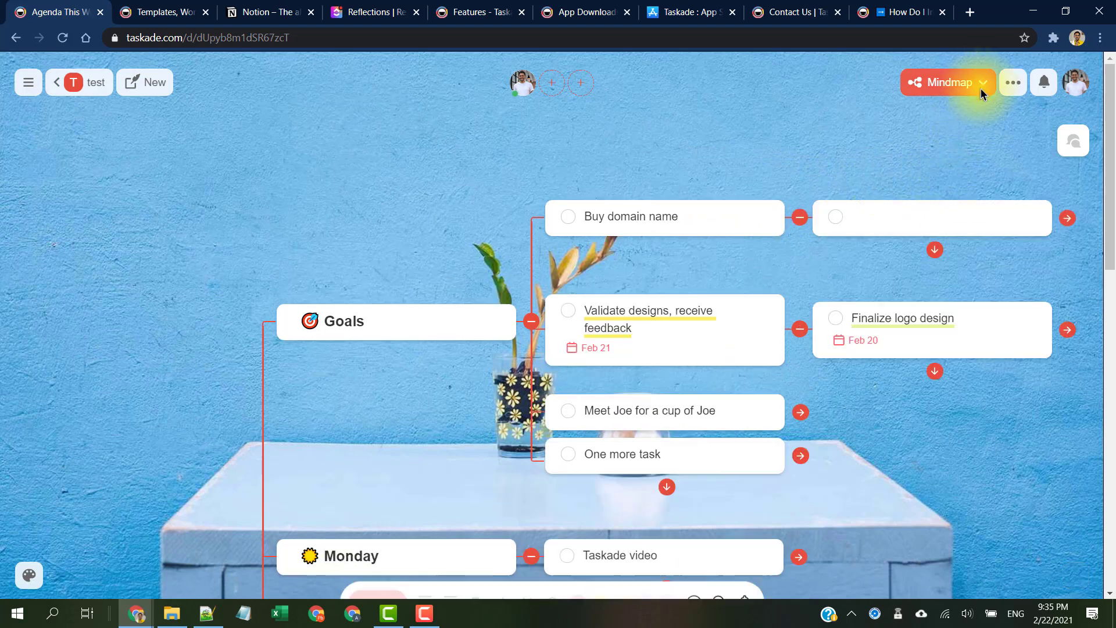
Switch the project to Org Chart view and scroll sideways across the chart.
click(919, 219)
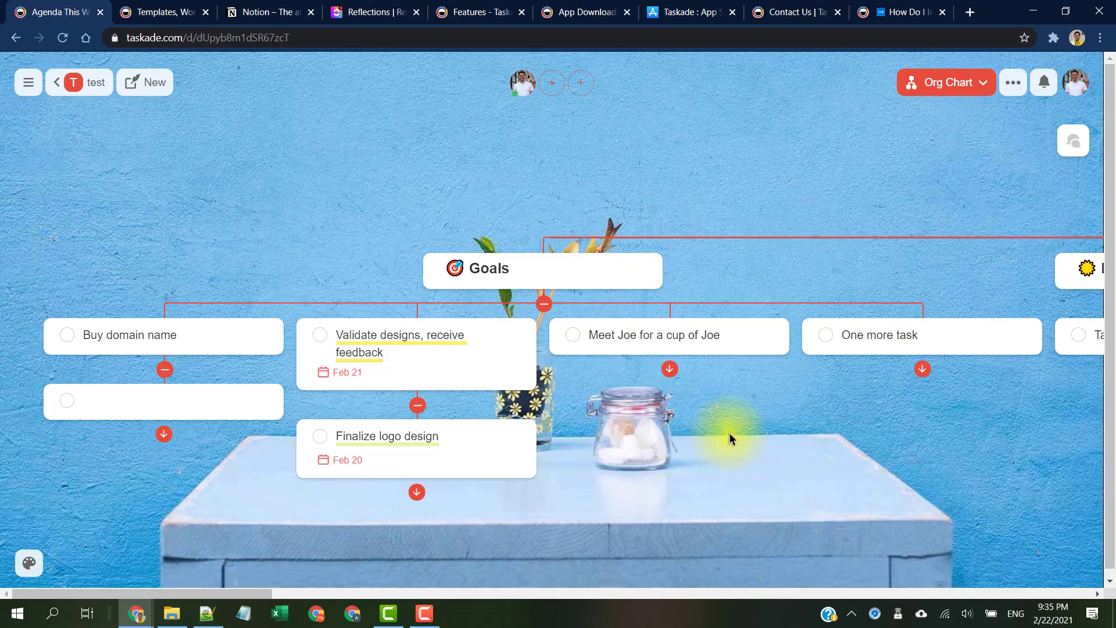
scroll(730, 433, right, 10)
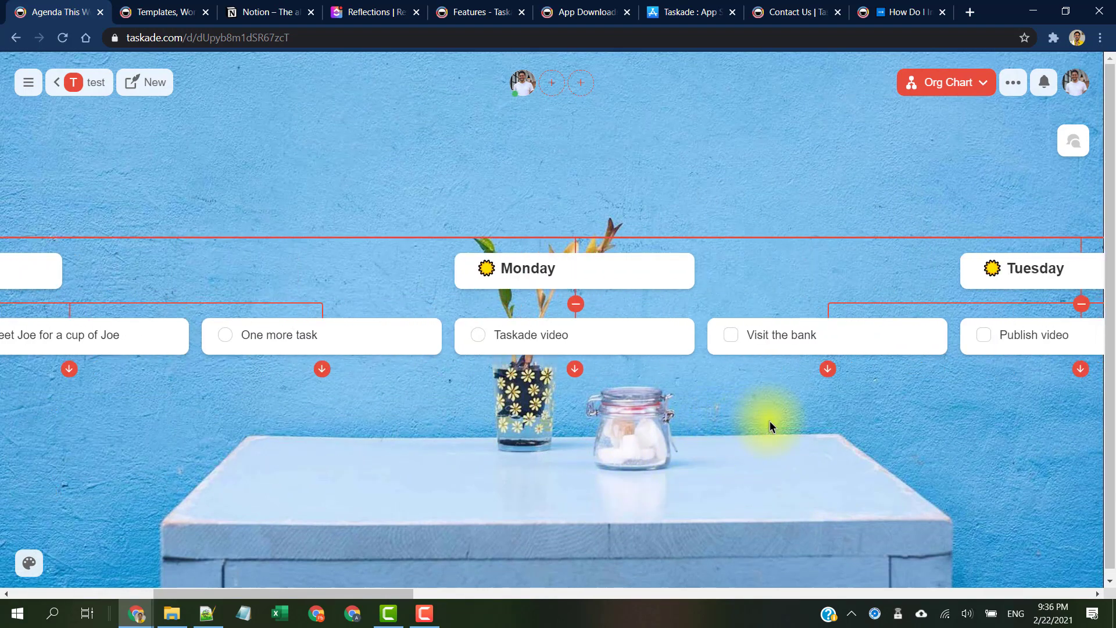
scroll(695, 418, right, 10)
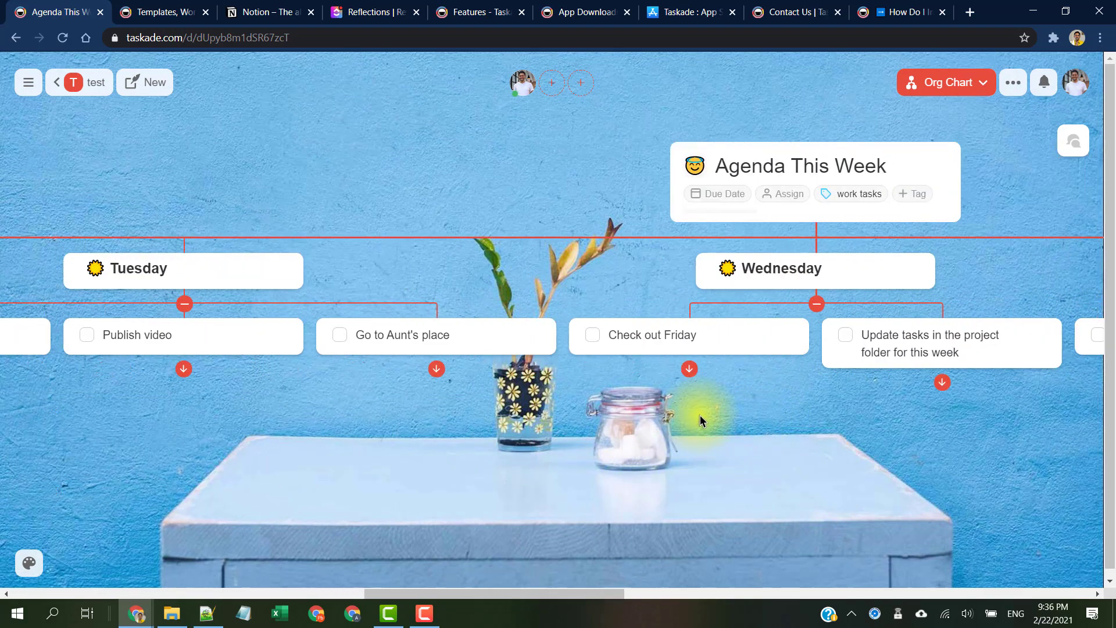
scroll(700, 416, right, 10)
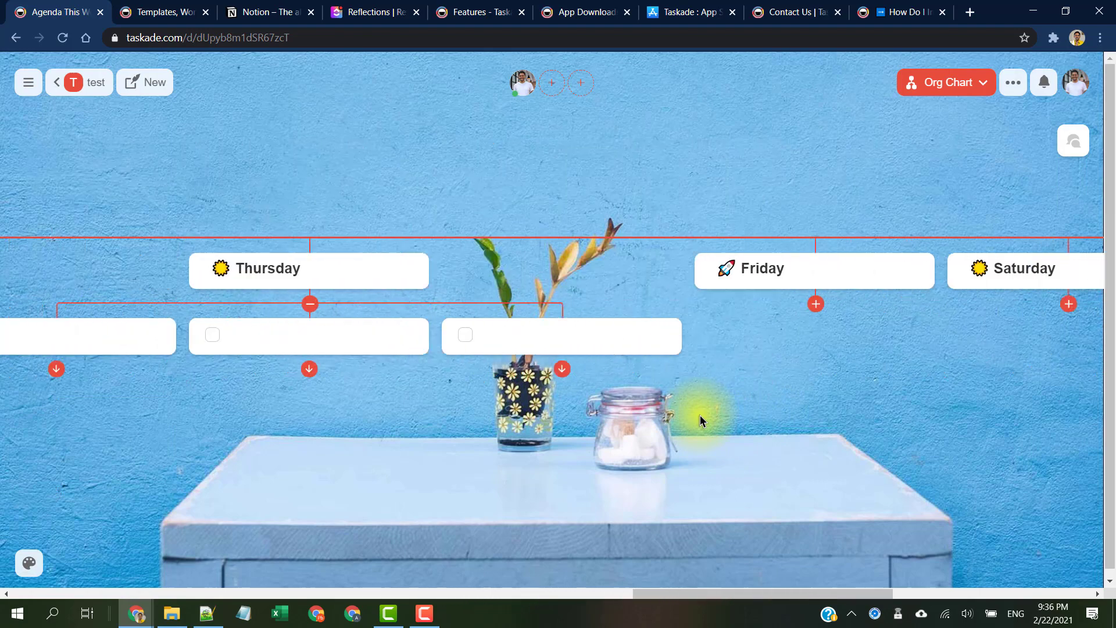
scroll(700, 415, right, 8)
scroll(700, 415, left, 10)
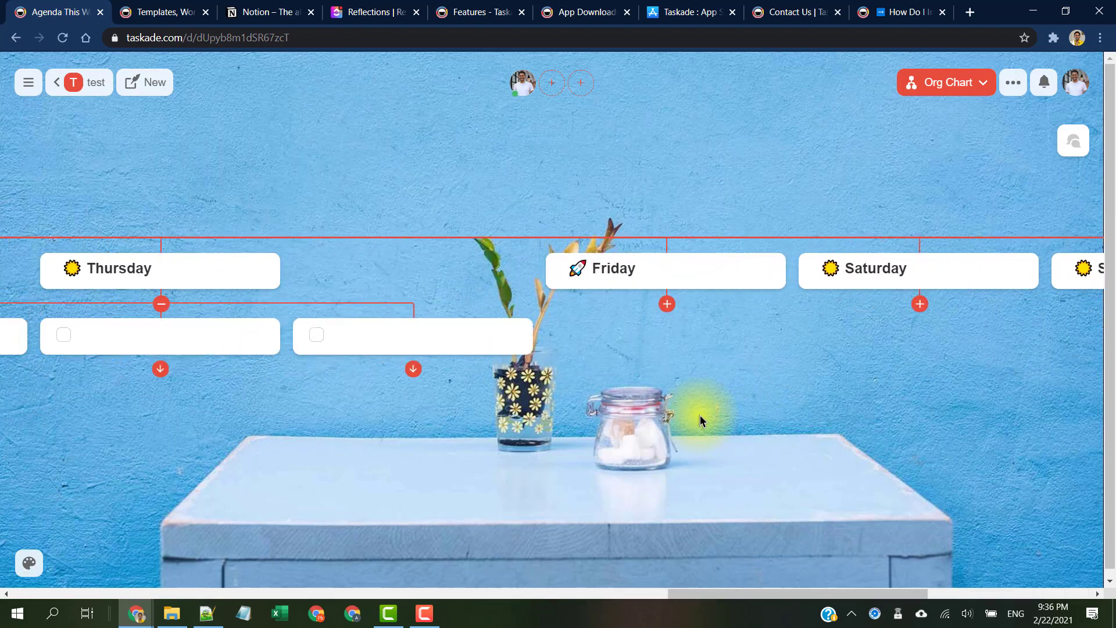
scroll(700, 415, left, 15)
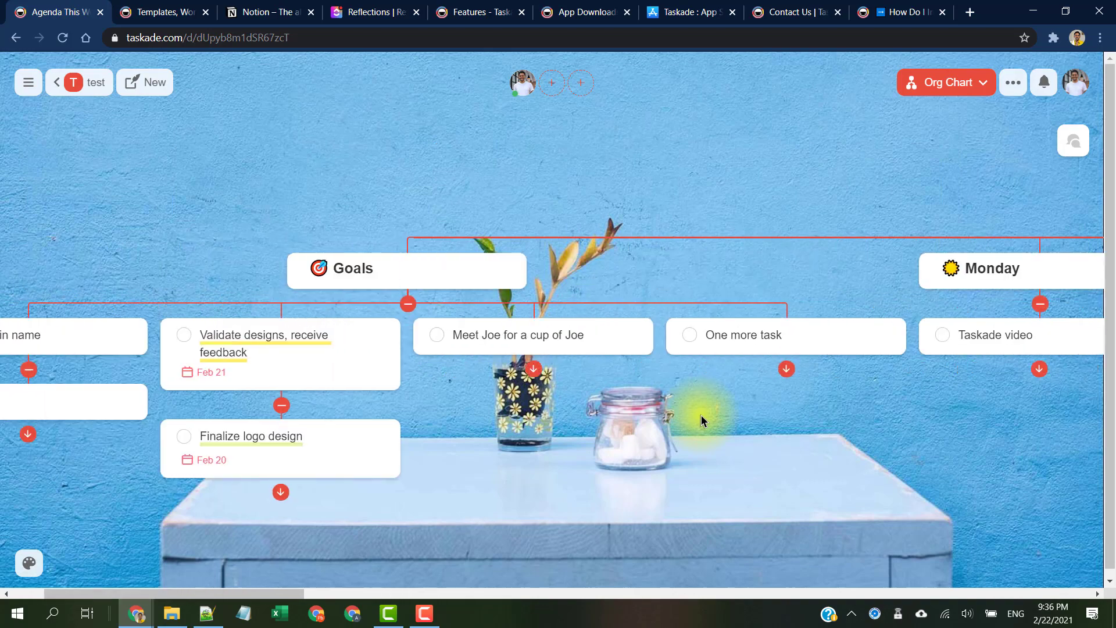
scroll(701, 415, left, 2)
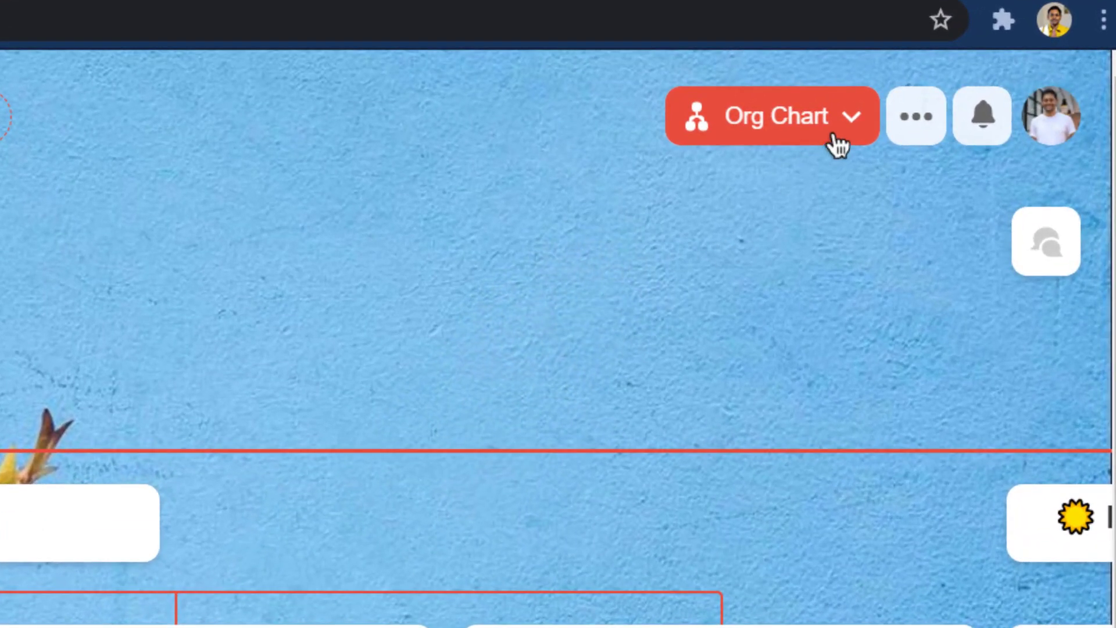
Star List as the default view and switch the project back to List.
click(843, 139)
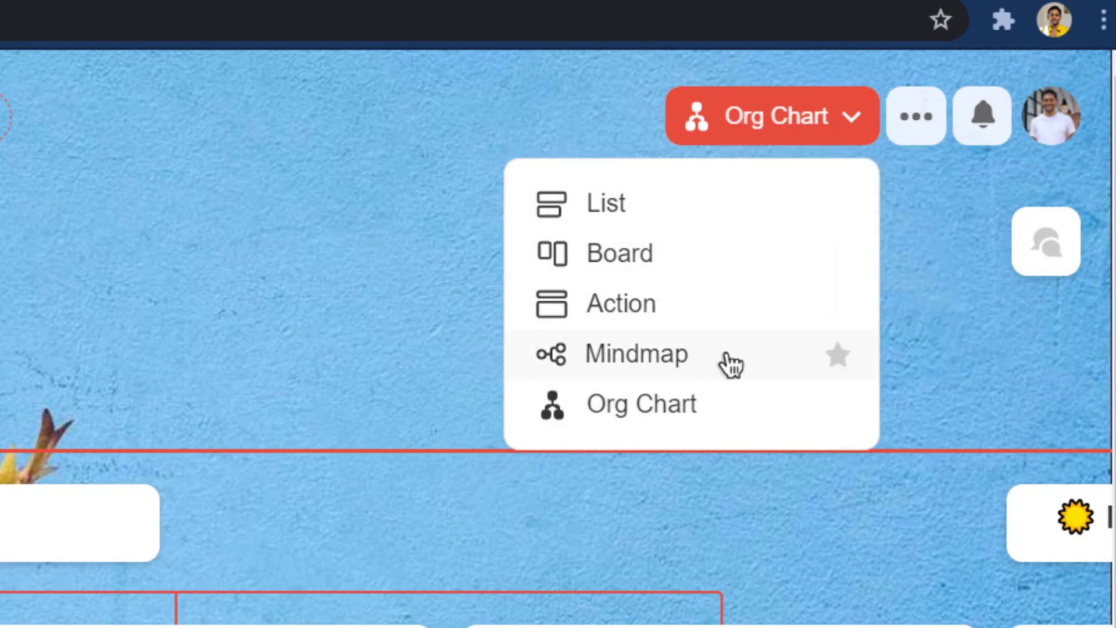
click(838, 204)
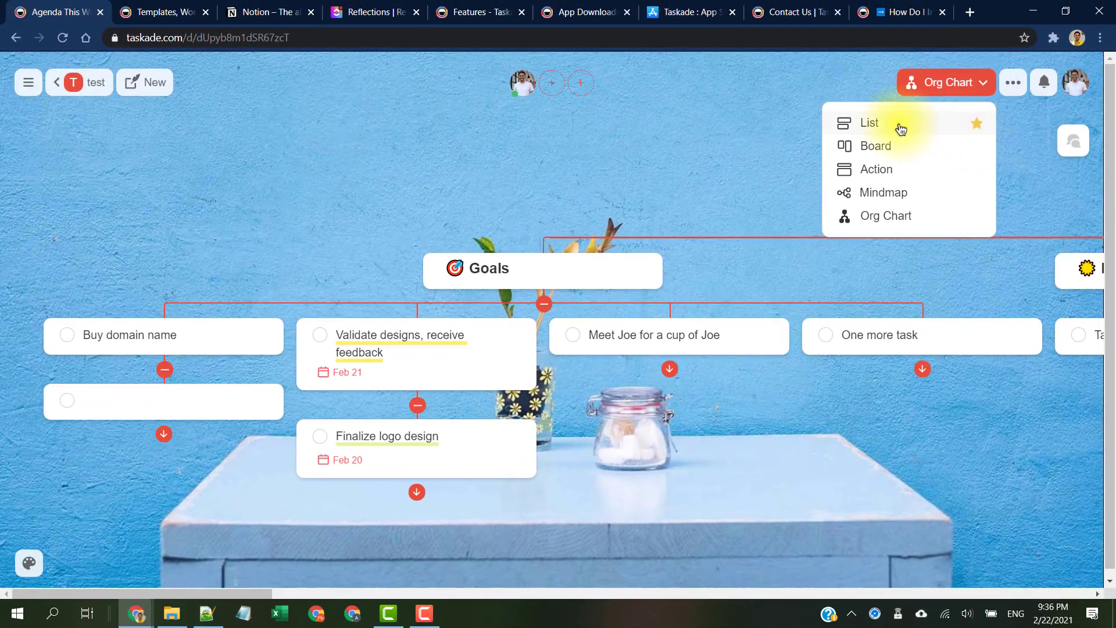
click(688, 203)
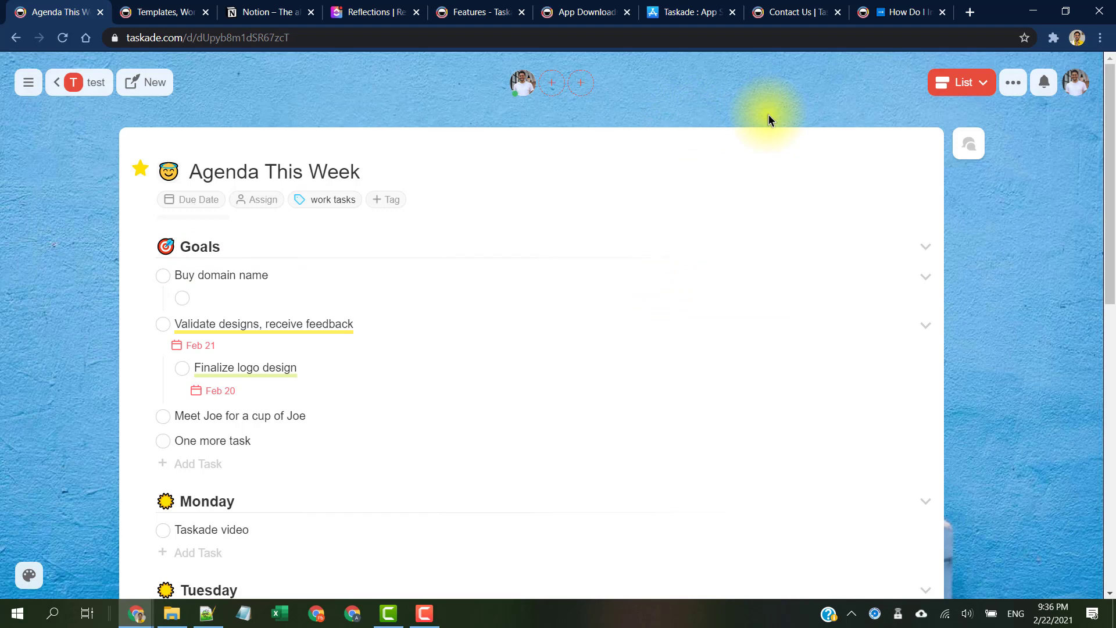
Filter the project's tasks by 'meet', then clear the filter.
key(ctrl+f)
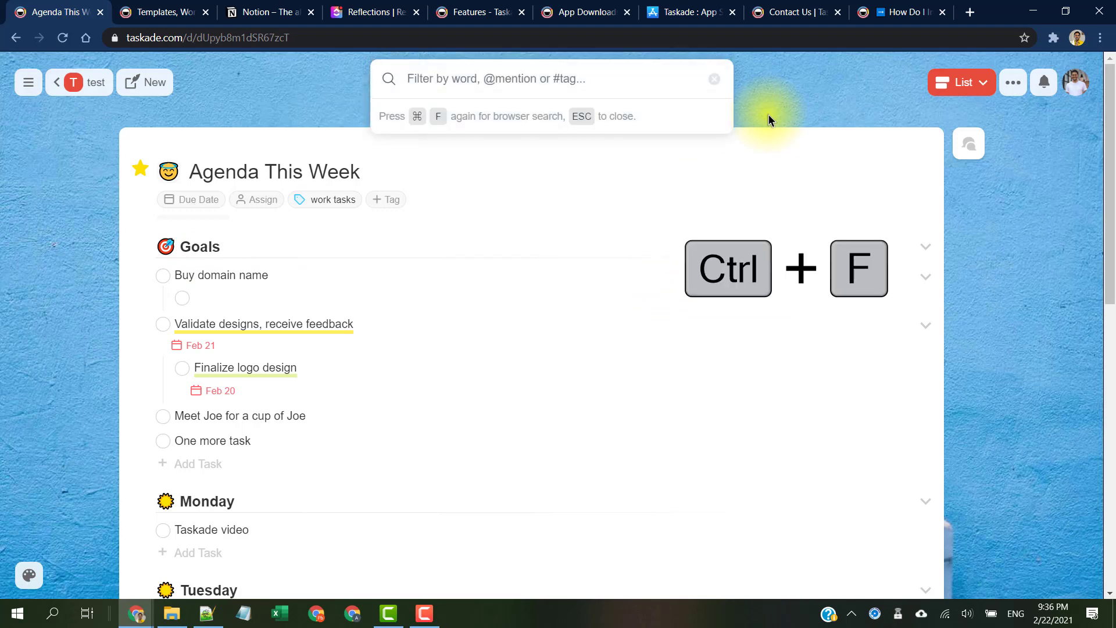
text(meet)
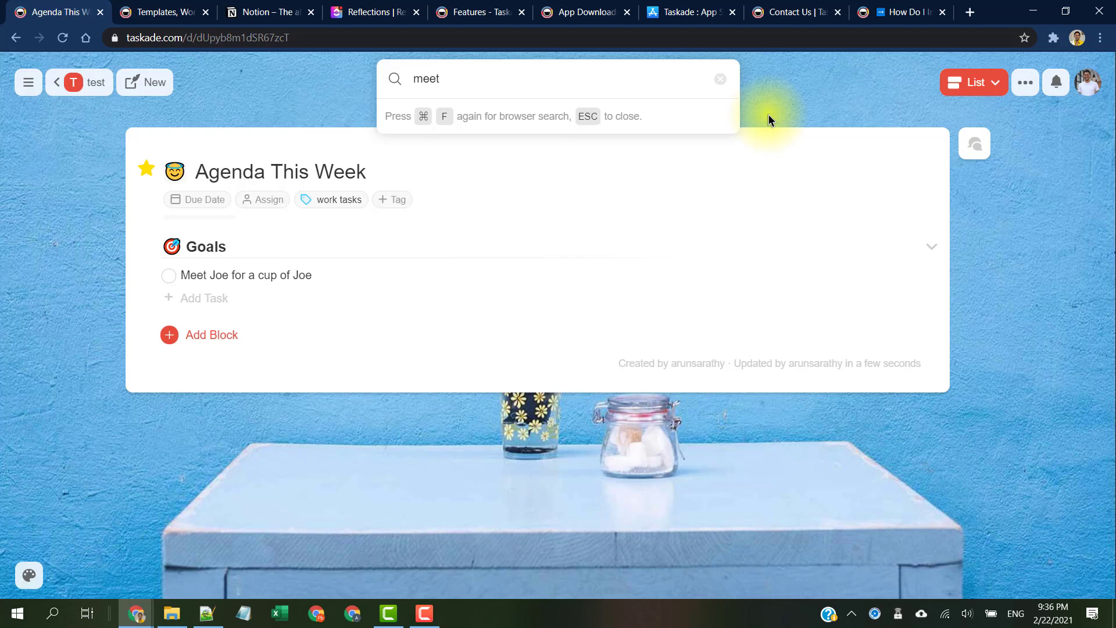
key(Escape)
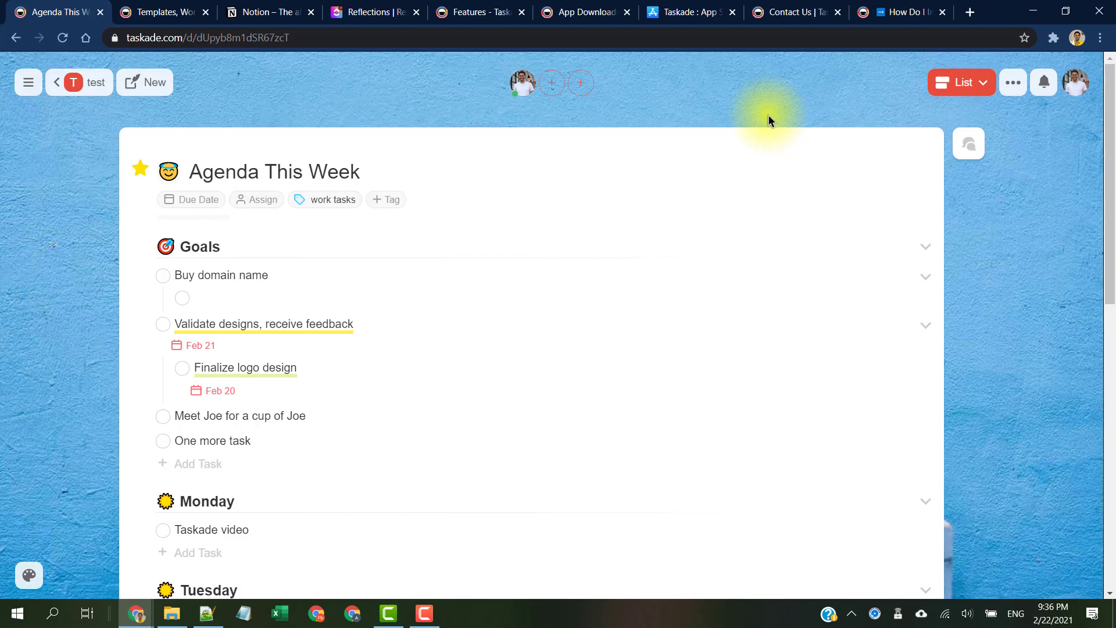
scroll(977, 220, down, 5)
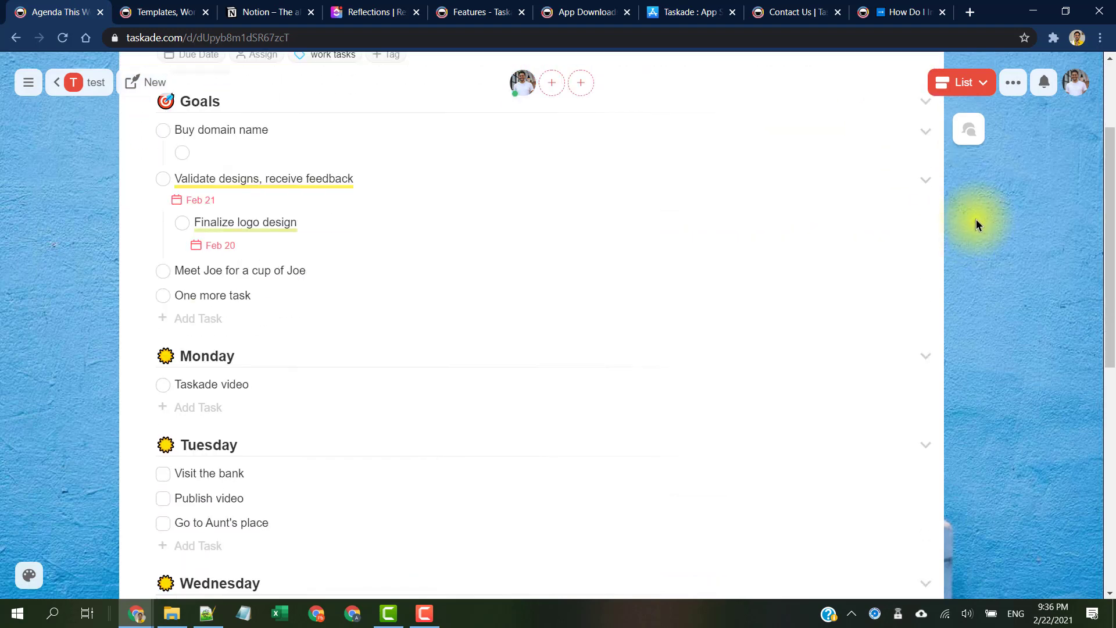
scroll(975, 218, up, 5)
Reopen Agenda This Week from the test workspace's project list via the sidebar.
click(28, 82)
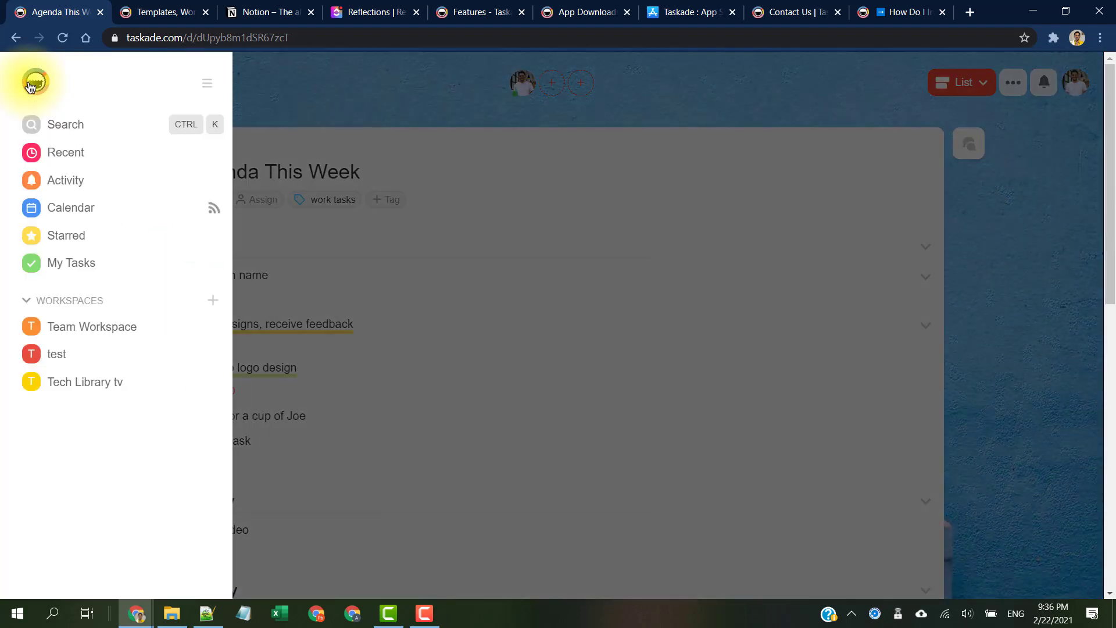
click(68, 181)
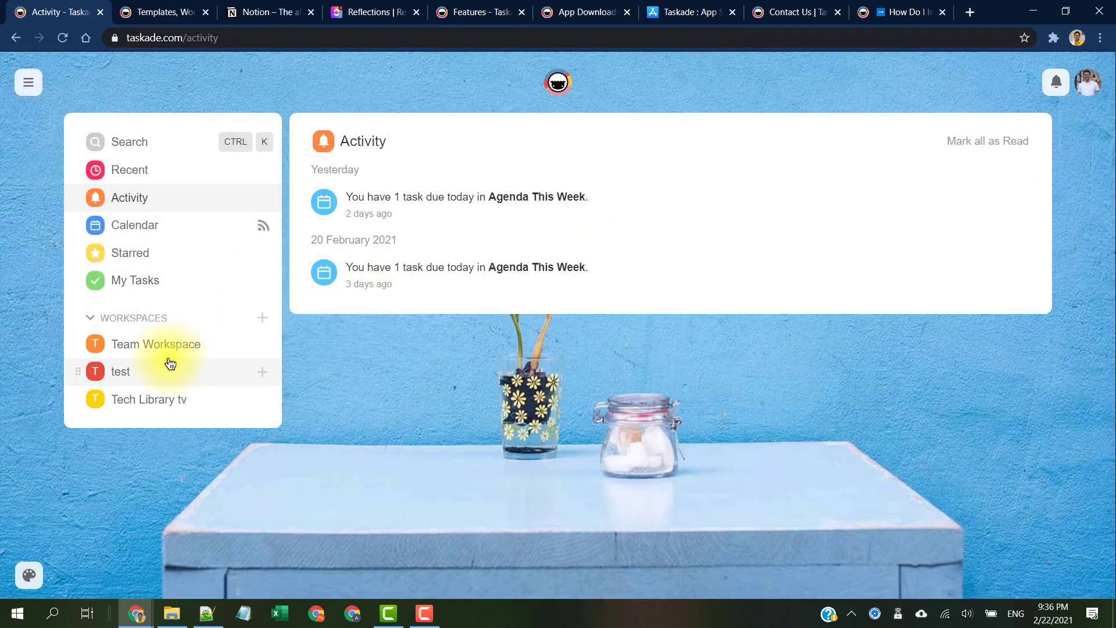
click(153, 379)
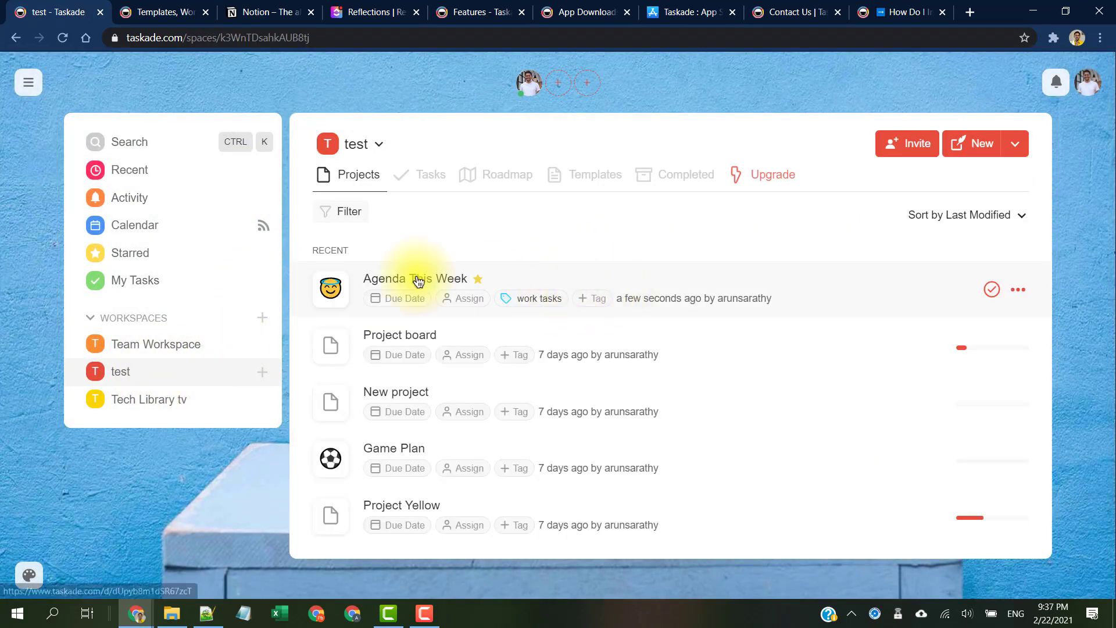
click(411, 279)
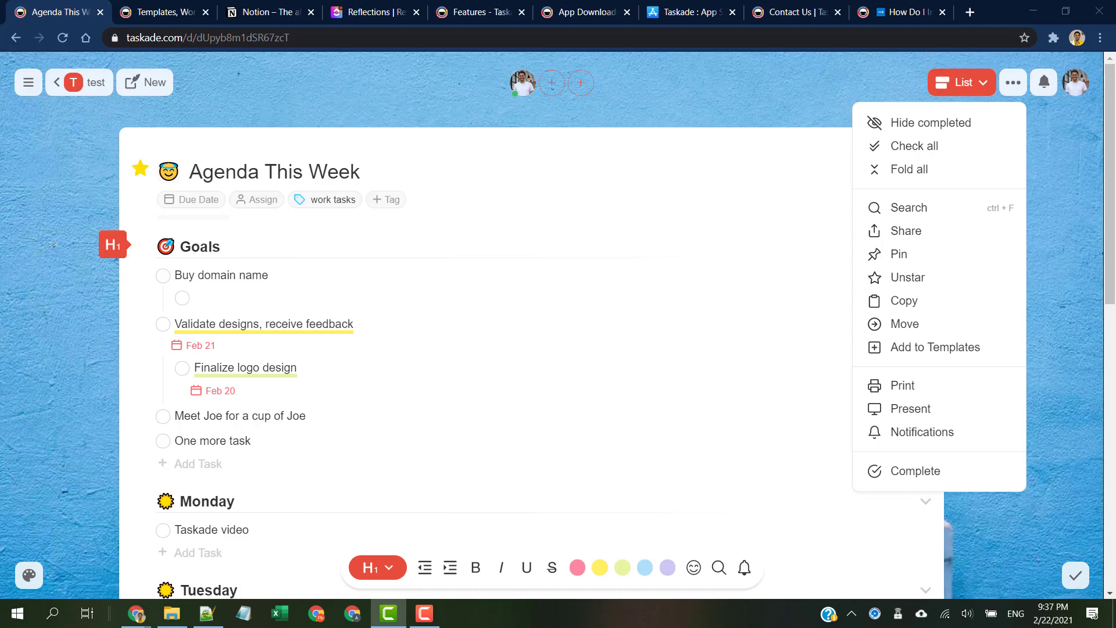
Switch Agenda This Week to Board view and scroll through the Goals and weekday columns.
click(983, 82)
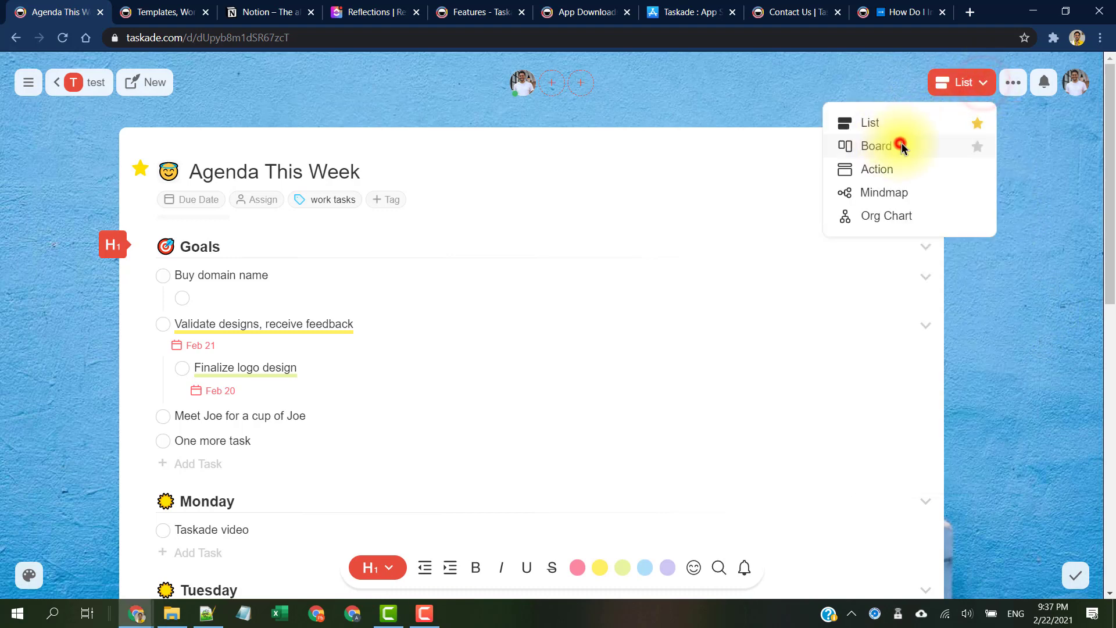
click(901, 146)
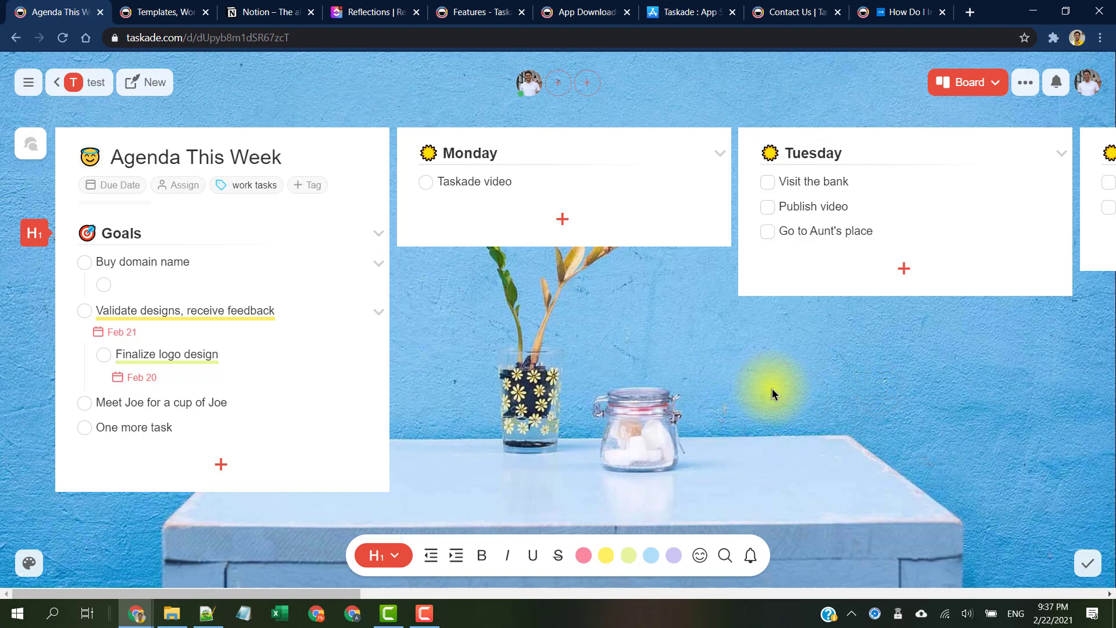
drag(349, 593, 333, 571)
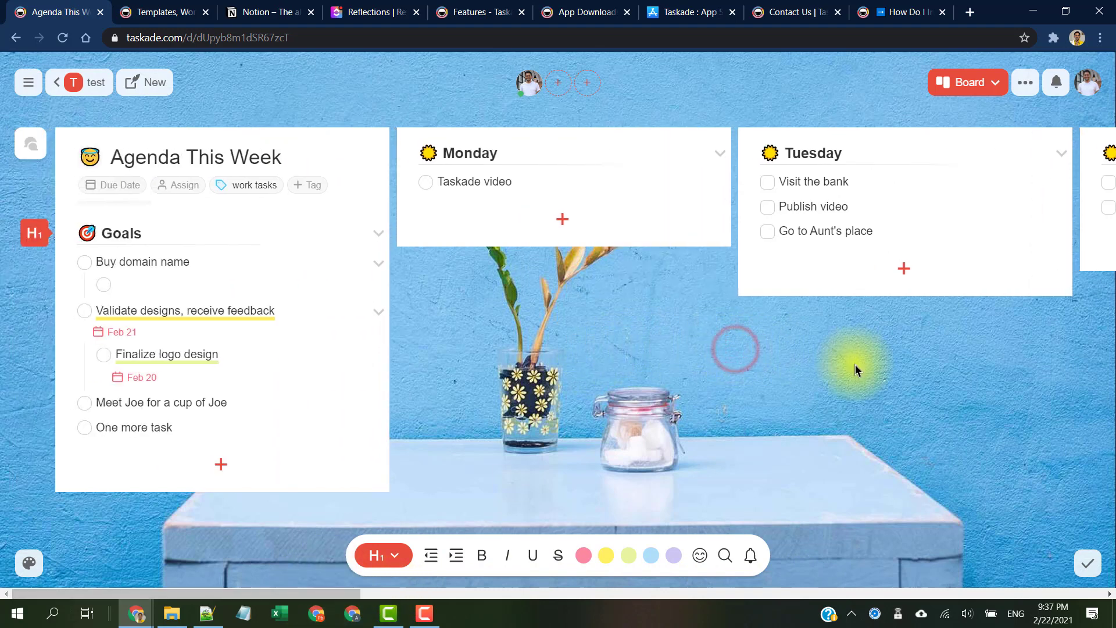
scroll(856, 364, right, 3)
scroll(856, 364, right, 15)
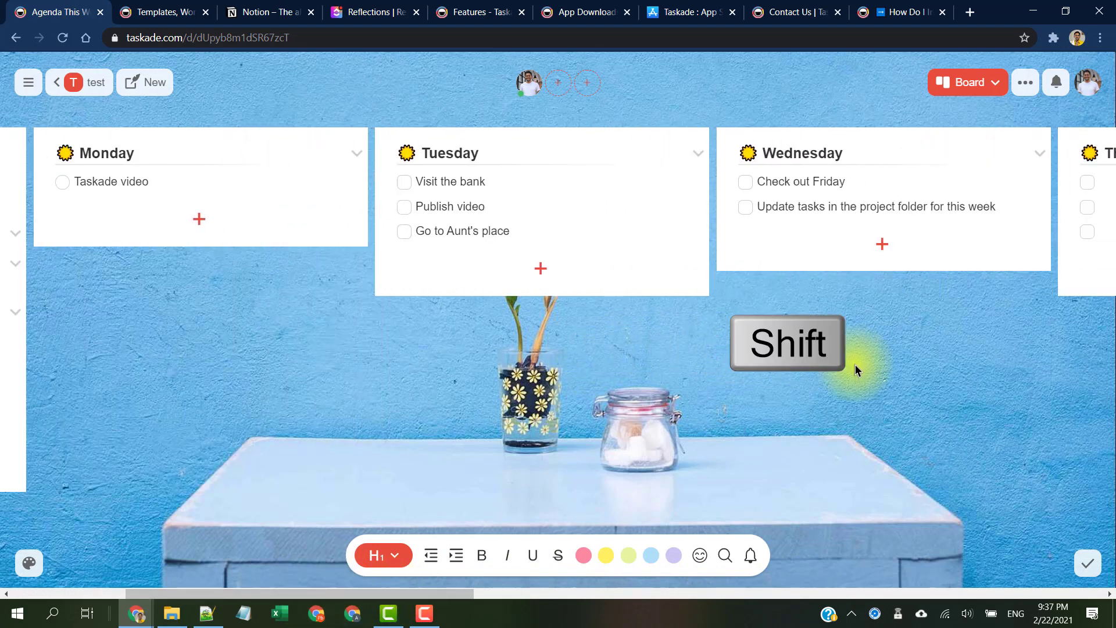
scroll(856, 364, right, 6)
scroll(856, 364, left, 9)
scroll(856, 364, left, 8)
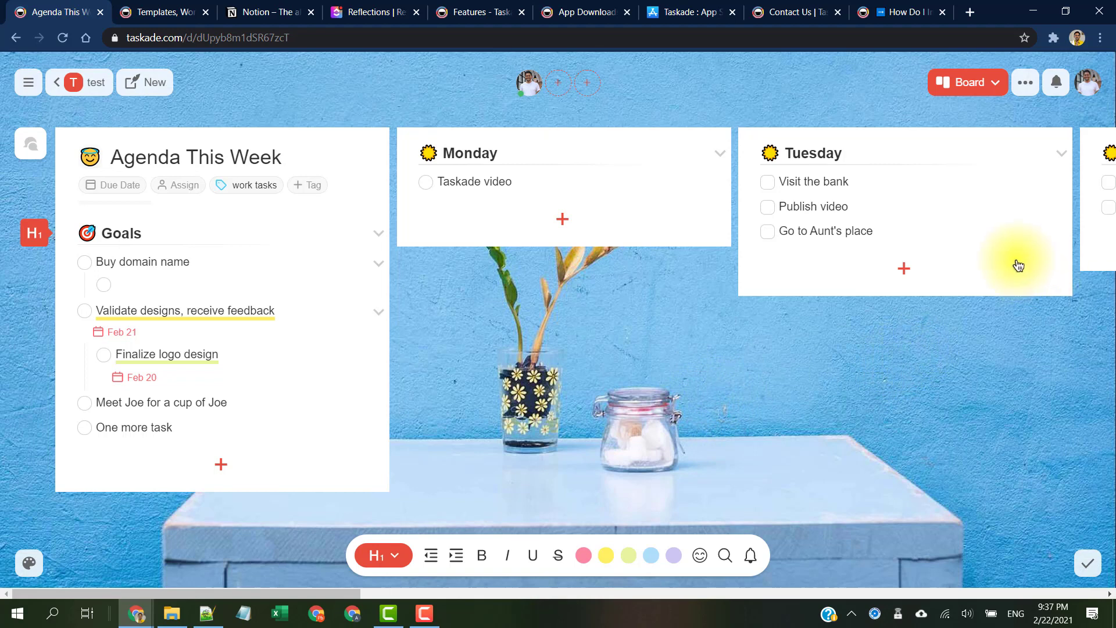
click(987, 83)
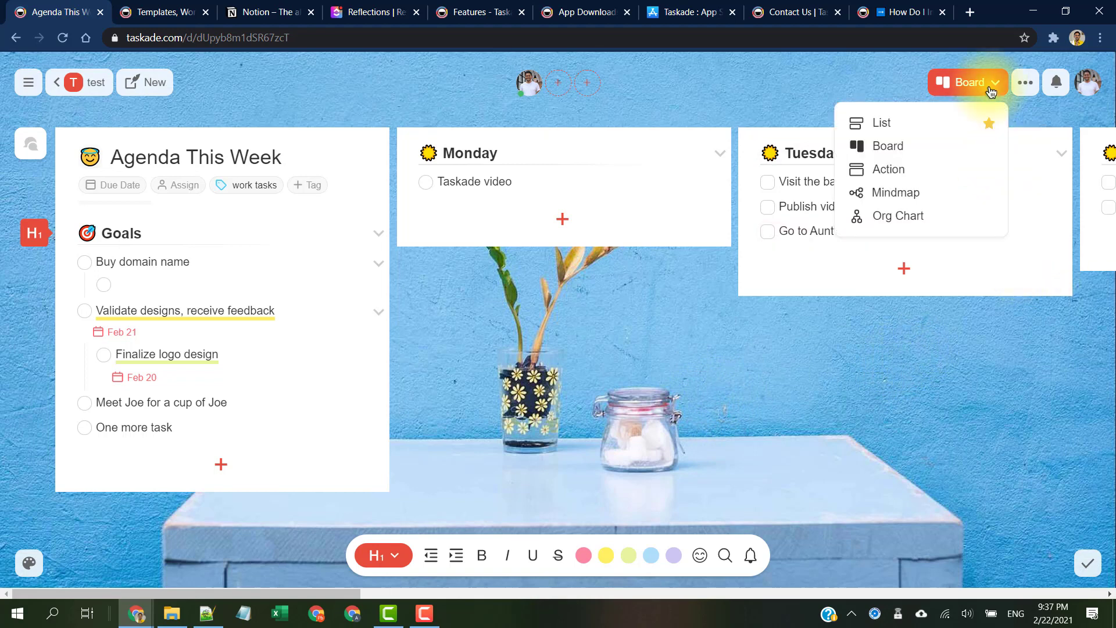
Return the project to List view and highlight the FAQ's 10-participants-per-project recommendation.
click(920, 128)
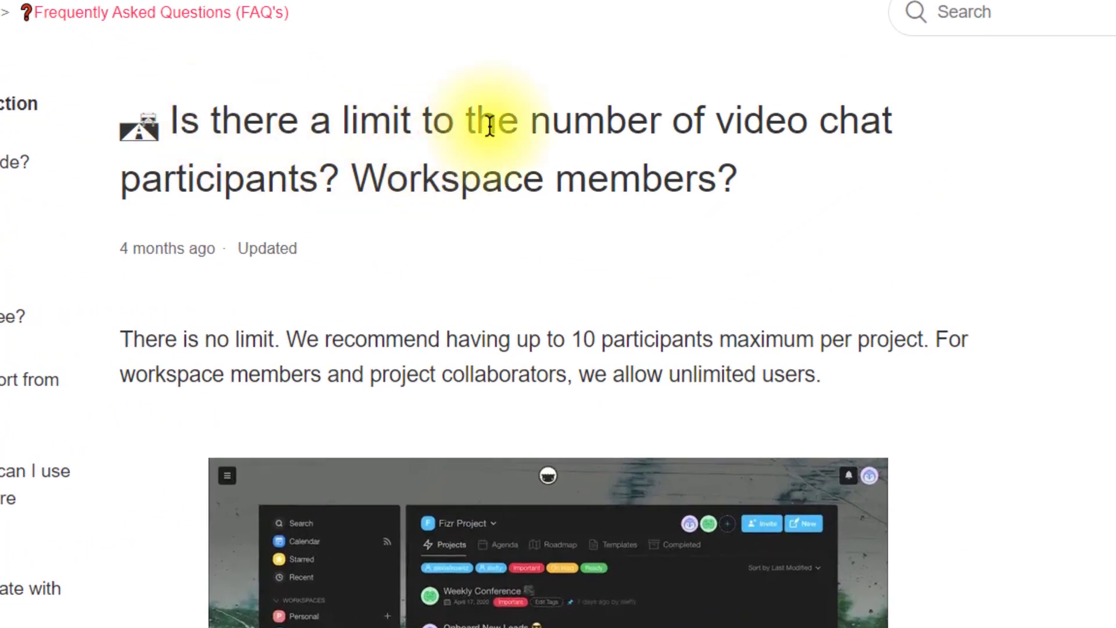
drag(528, 121, 318, 174)
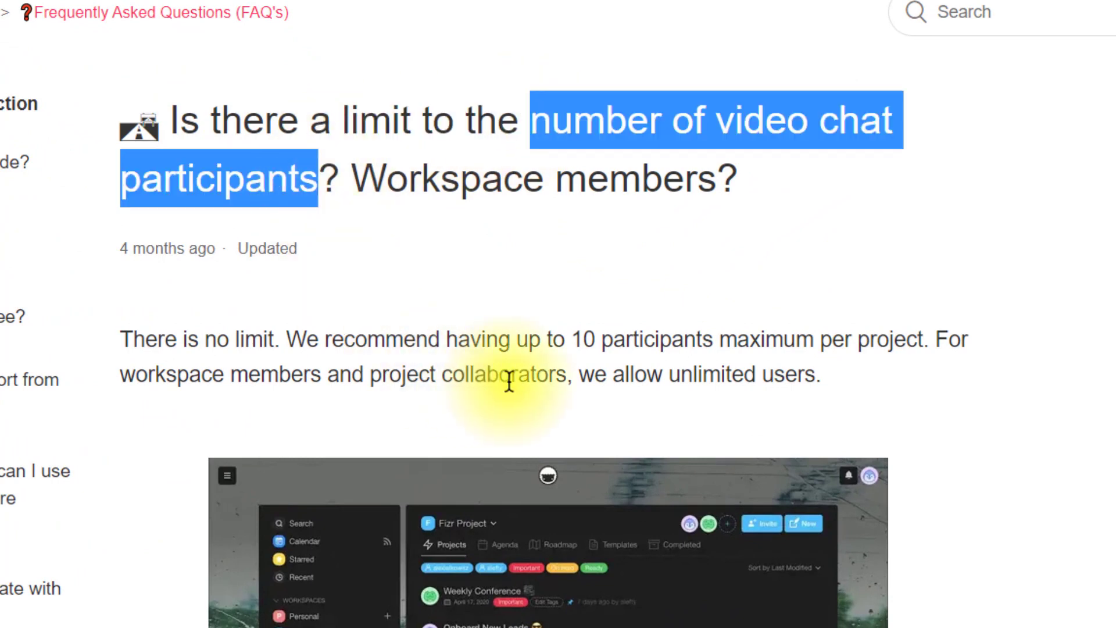
click(364, 344)
drag(286, 339, 928, 339)
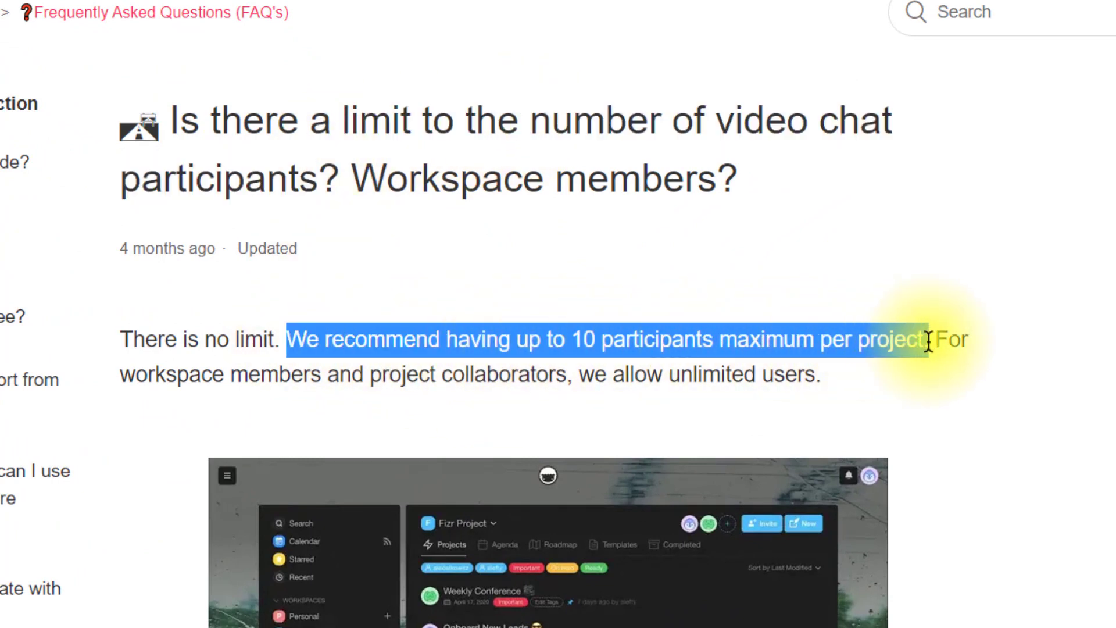
click(1110, 358)
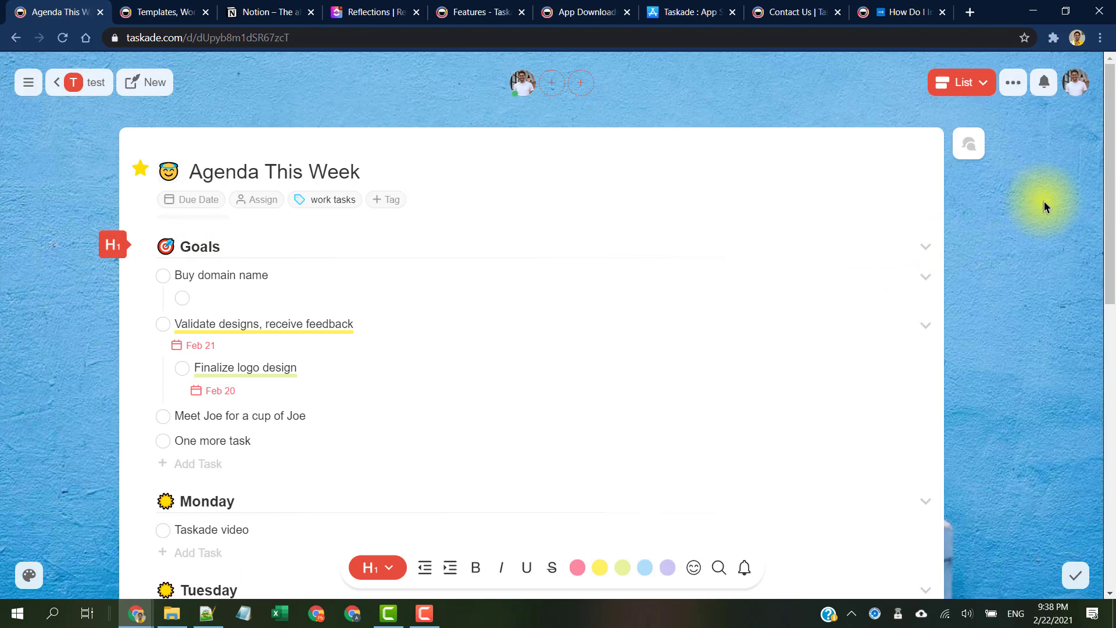
Scroll down through the Agenda This Week list and back up slightly.
scroll(1043, 201, down, 1)
scroll(1041, 202, down, 3)
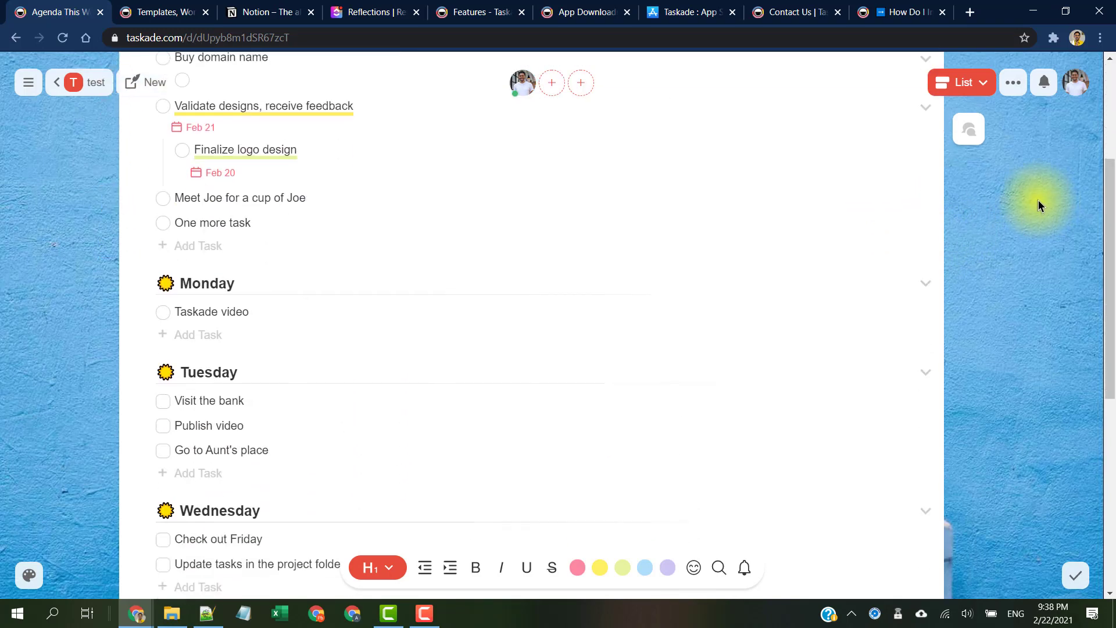
scroll(1038, 200, down, 3)
scroll(1037, 200, up, 6)
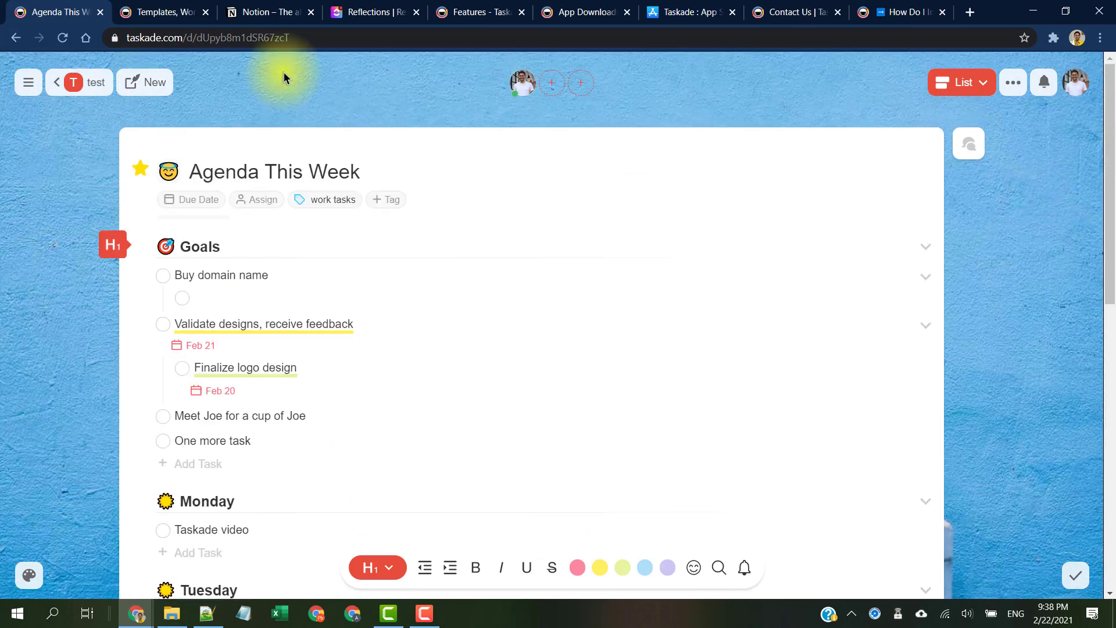
Open the navigation sidebar, collapse and re-expand WORKSPACES, then select the Taskade logo.
click(28, 81)
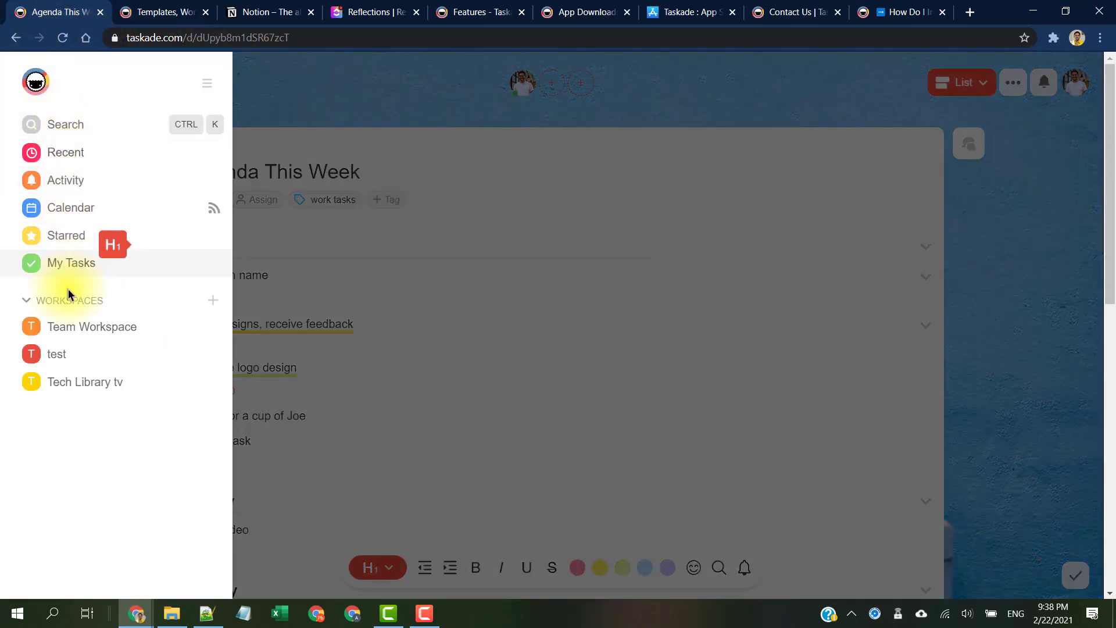
click(82, 302)
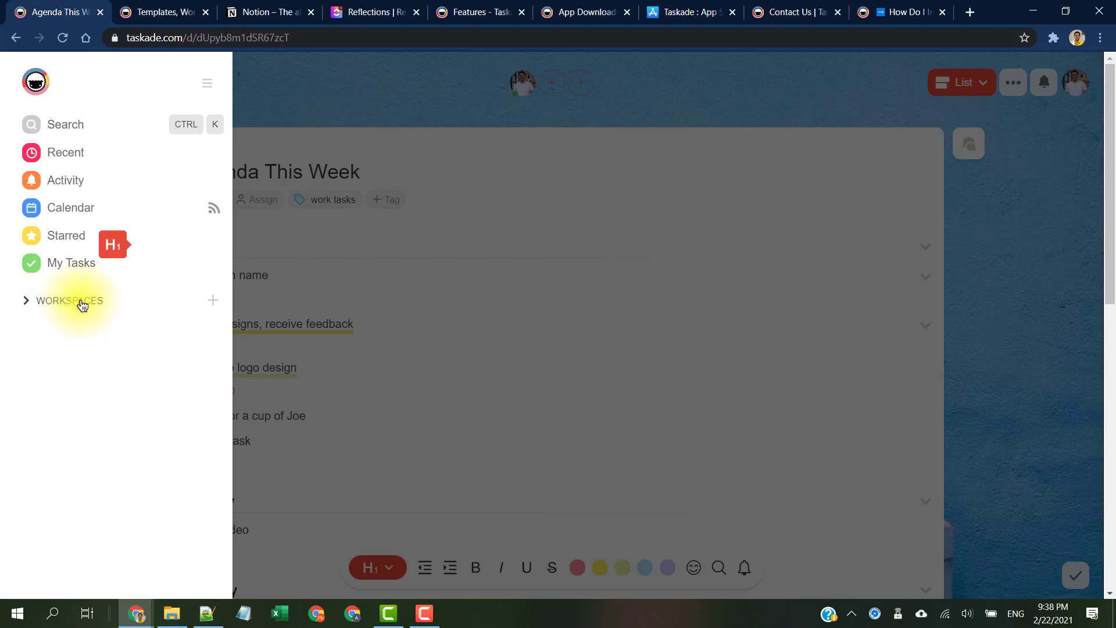
click(82, 304)
click(37, 83)
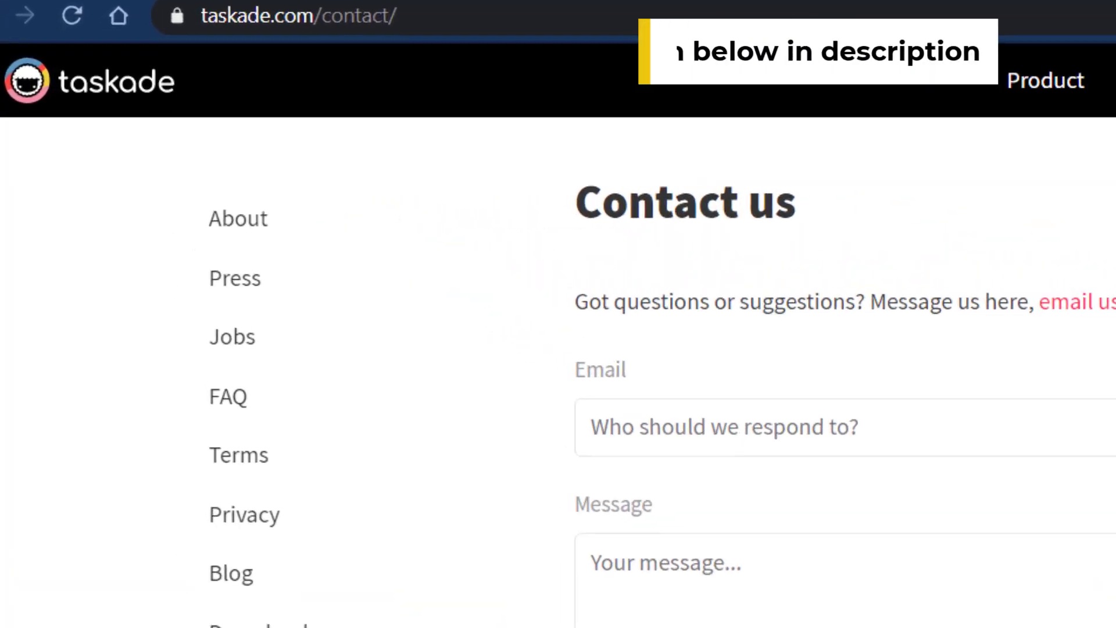
Highlight the taskade.com/contact/ URL in the browser's address bar.
click(436, 14)
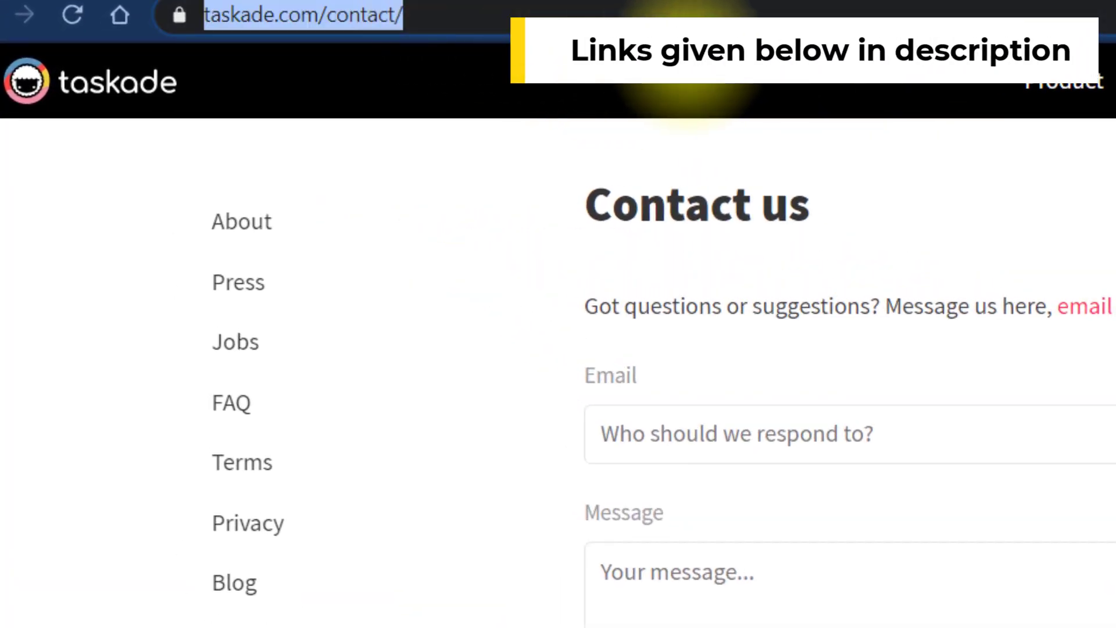